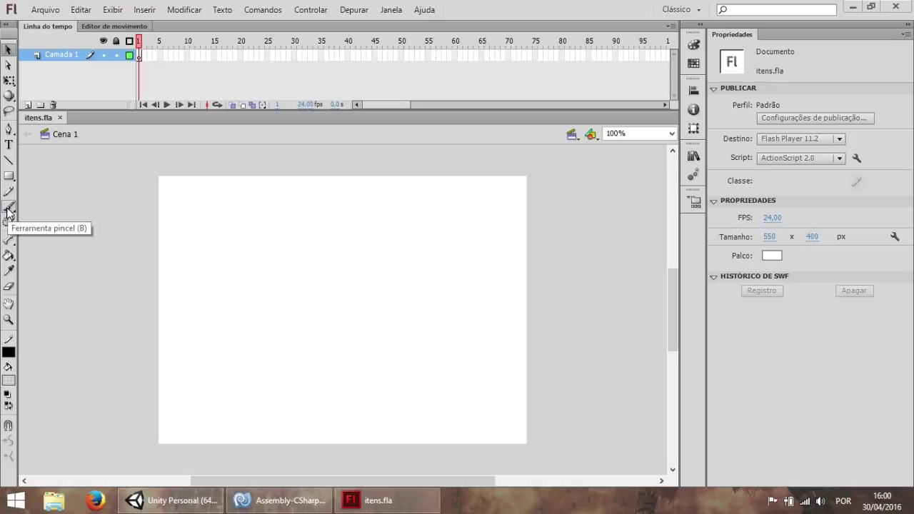
Draw a small circle near the stage's top-left with the Oval tool
{"action": "left_click", "coordinate": [8, 177]}
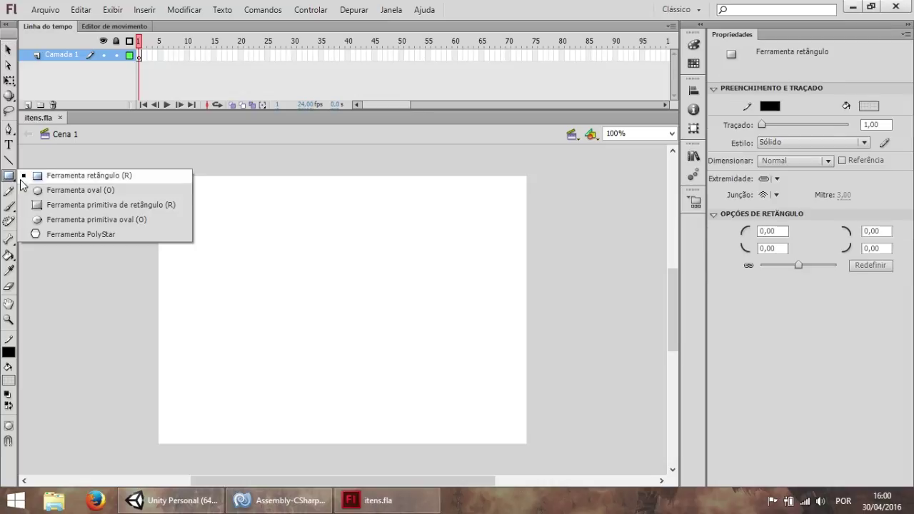
{"action": "left_click", "coordinate": [78, 192]}
{"action": "left_click_drag", "start_coordinate": [183, 194], "coordinate": [211, 225]}
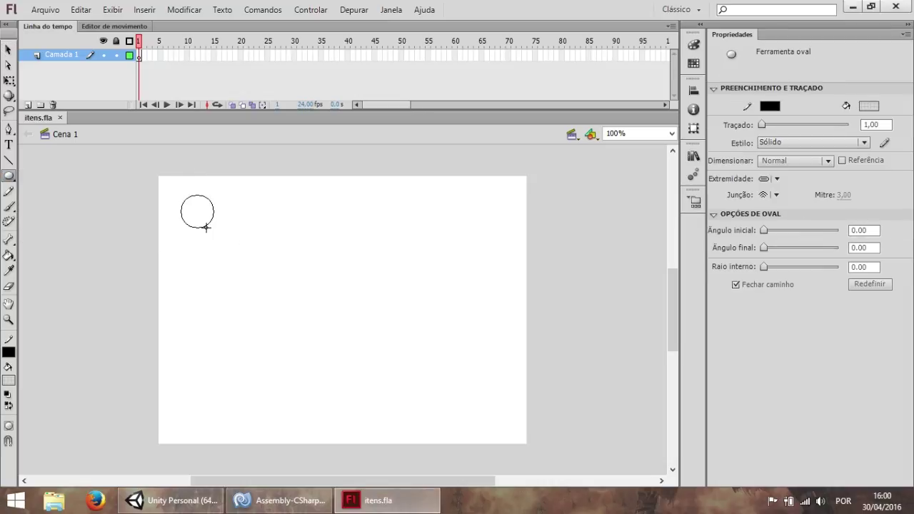
Zoom in on the circle and select its outline stroke
{"action": "key", "text": "v"}
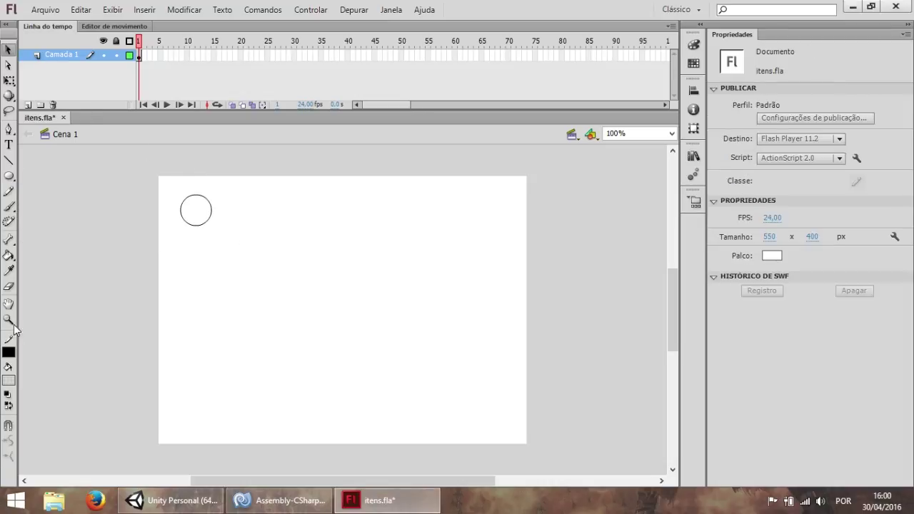
{"action": "left_click", "coordinate": [9, 319]}
{"action": "left_click", "coordinate": [199, 224]}
{"action": "left_click", "coordinate": [320, 341]}
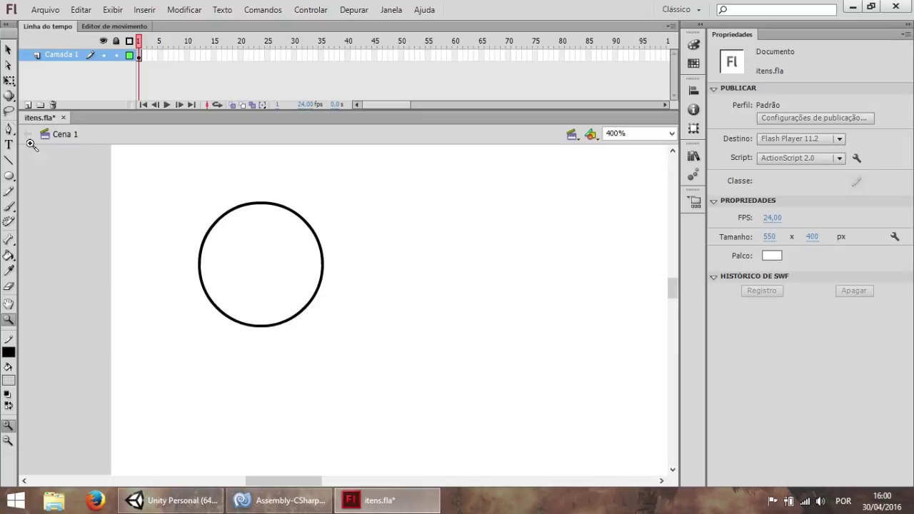
{"action": "left_click", "coordinate": [8, 49]}
{"action": "left_click", "coordinate": [296, 217]}
{"action": "double_click", "coordinate": [285, 227]}
{"action": "left_click", "coordinate": [304, 267]}
{"action": "double_click", "coordinate": [266, 251]}
{"action": "left_click", "coordinate": [271, 255]}
{"action": "left_click", "coordinate": [293, 212]}
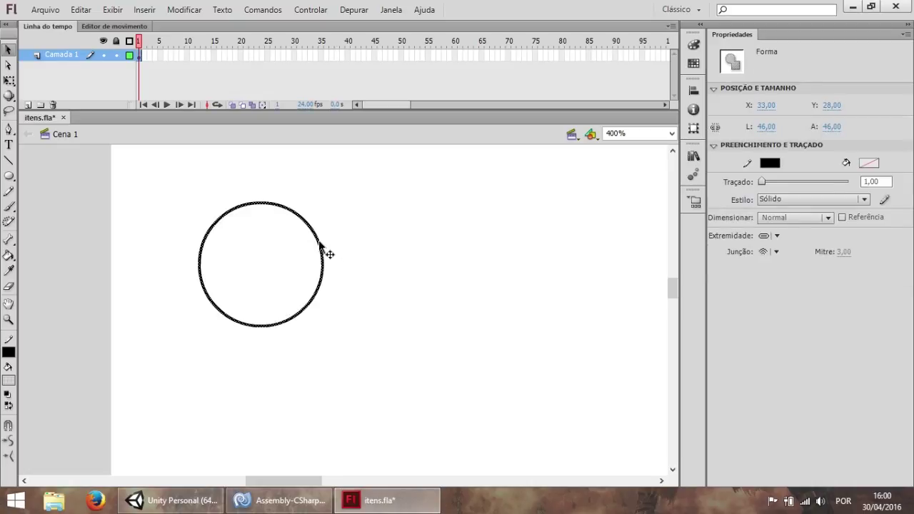
Duplicate the circle and offset the copy slightly right so the two overlap
{"action": "mouse_move", "coordinate": [327, 255]}
{"action": "left_mouse_down", "text": "alt"}
{"action": "mouse_move", "coordinate": [340, 250]}
{"action": "mouse_move", "coordinate": [331, 262]}
{"action": "left_mouse_up", "text": "alt"}
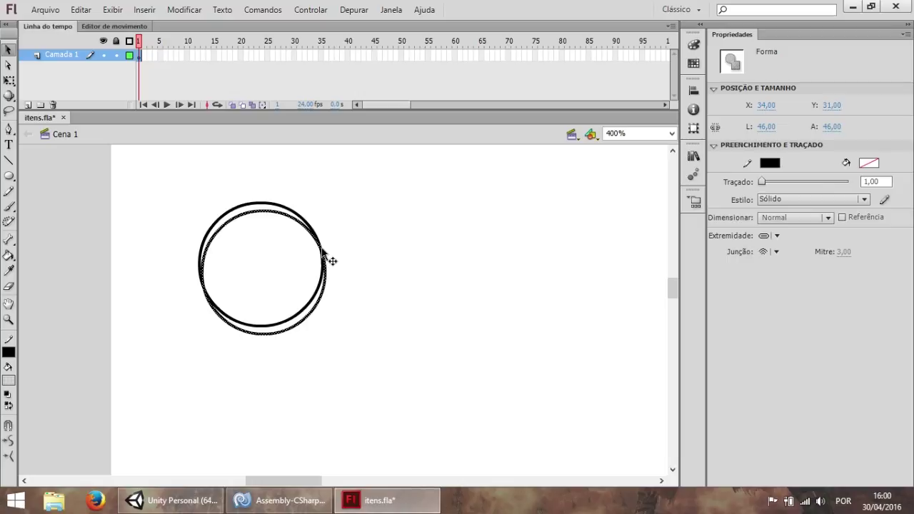
{"action": "left_click_drag", "start_coordinate": [328, 260], "coordinate": [337, 261]}
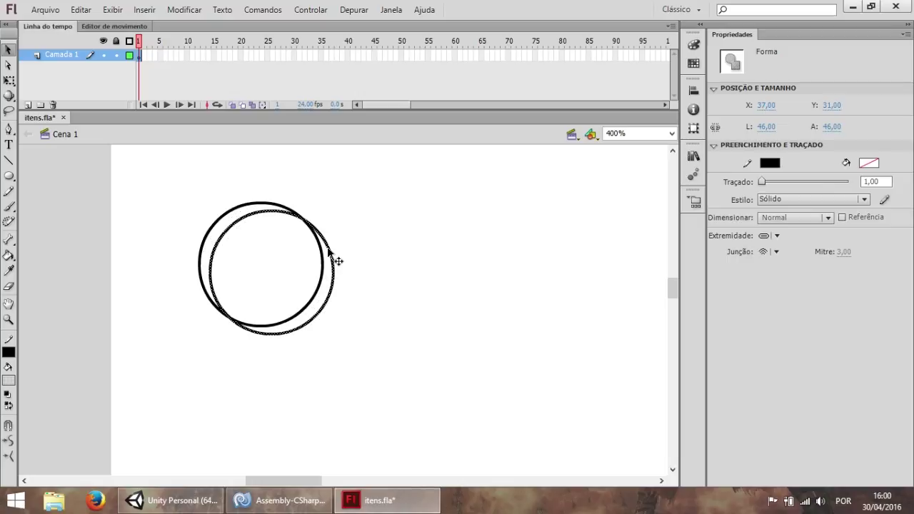
{"action": "left_click", "coordinate": [376, 302]}
Thin both circle outlines to a 0.10 stroke and select the inner overlapping arc
{"action": "left_click_drag", "start_coordinate": [420, 355], "coordinate": [152, 164]}
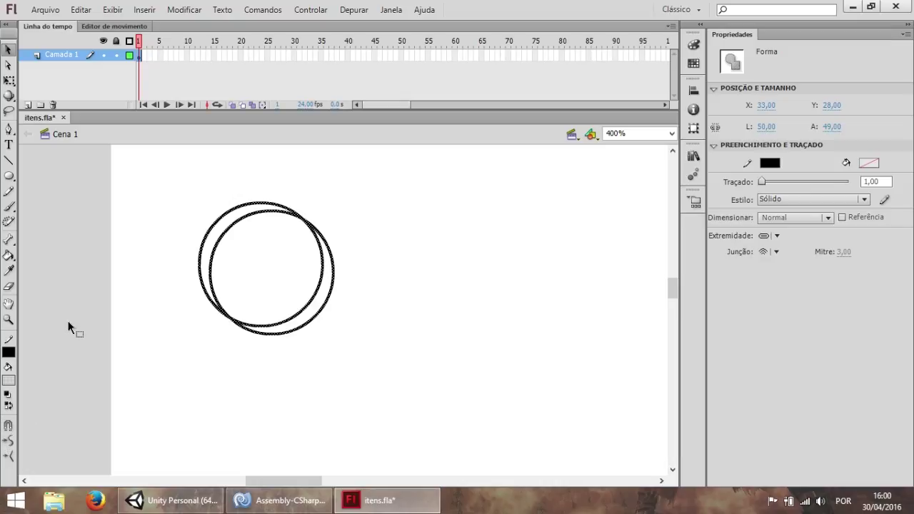
{"action": "left_click_drag", "start_coordinate": [765, 182], "coordinate": [713, 187]}
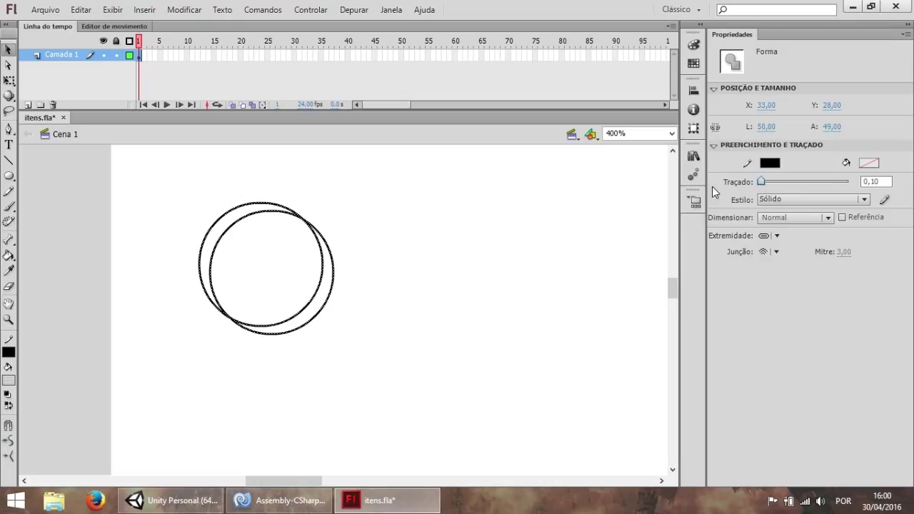
{"action": "left_click", "coordinate": [357, 351]}
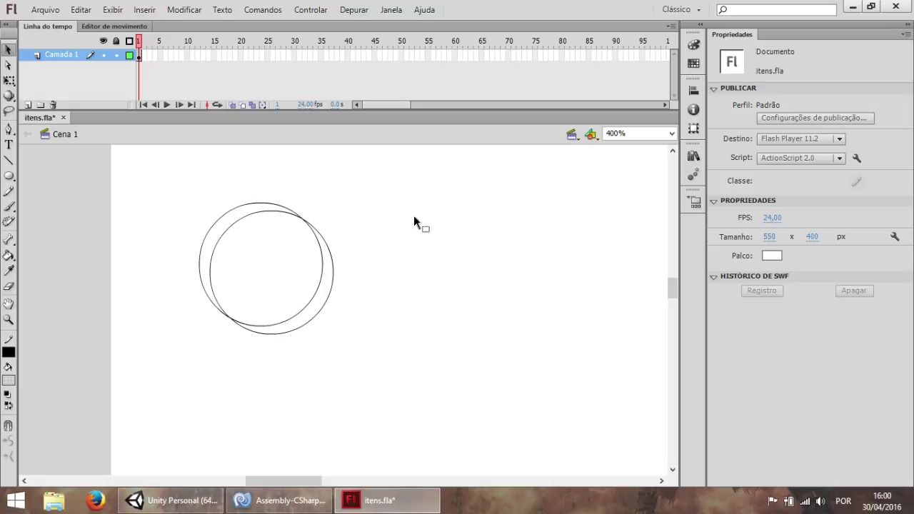
{"action": "left_click", "coordinate": [324, 278]}
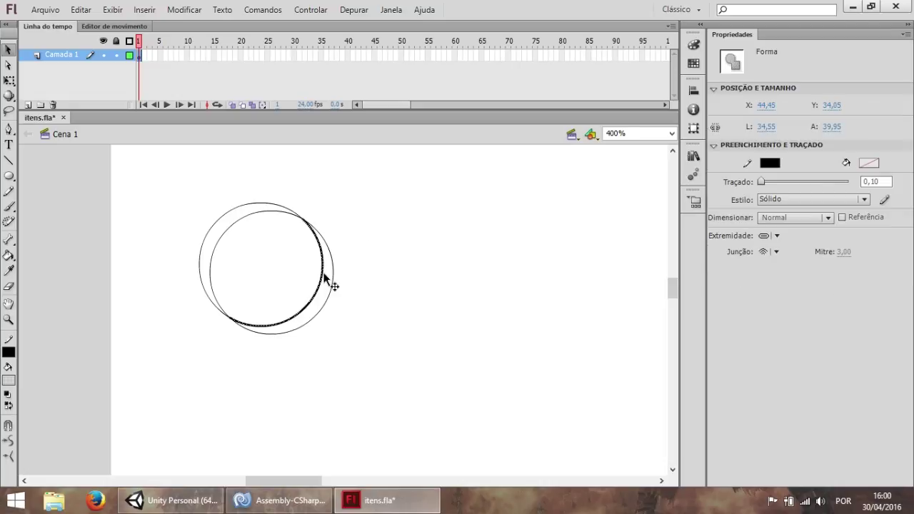
{"action": "left_click", "coordinate": [324, 275]}
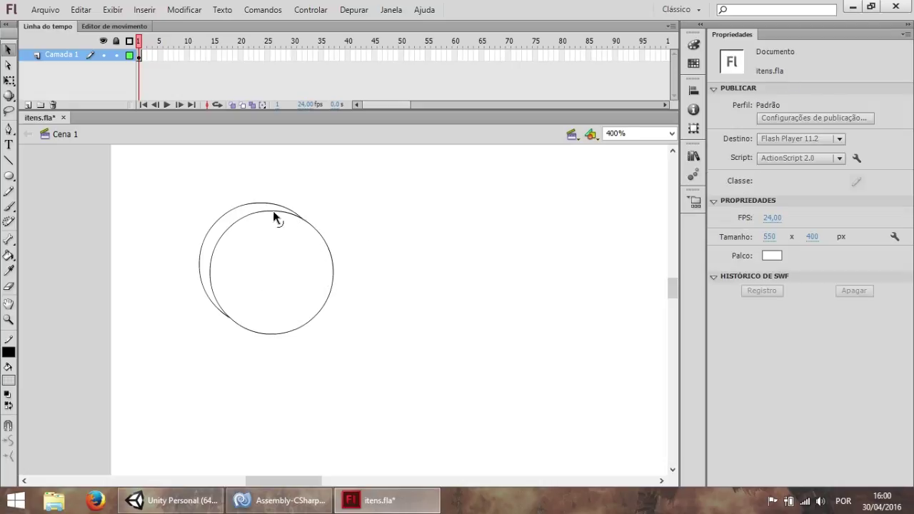
{"action": "left_click", "coordinate": [8, 160]}
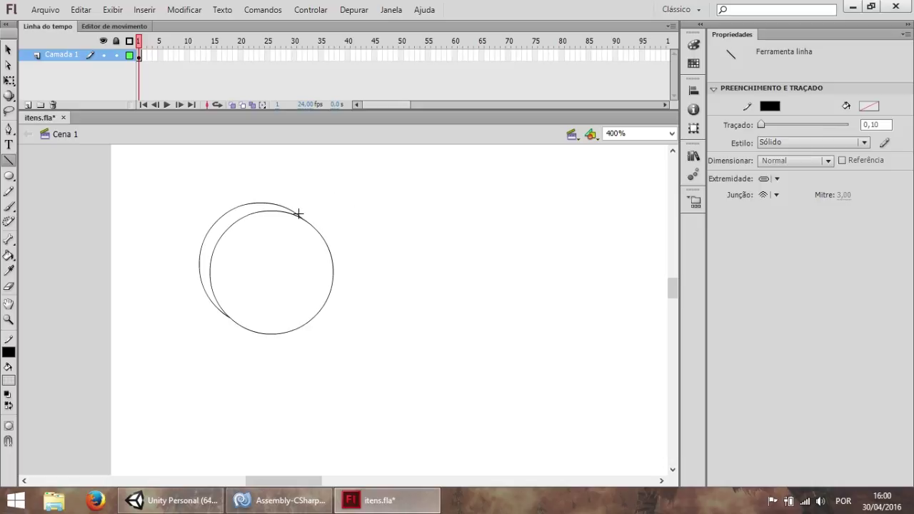
{"action": "left_click", "coordinate": [8, 319]}
{"action": "left_click", "coordinate": [354, 236]}
{"action": "left_click", "coordinate": [307, 243]}
{"action": "left_click", "coordinate": [165, 465]}
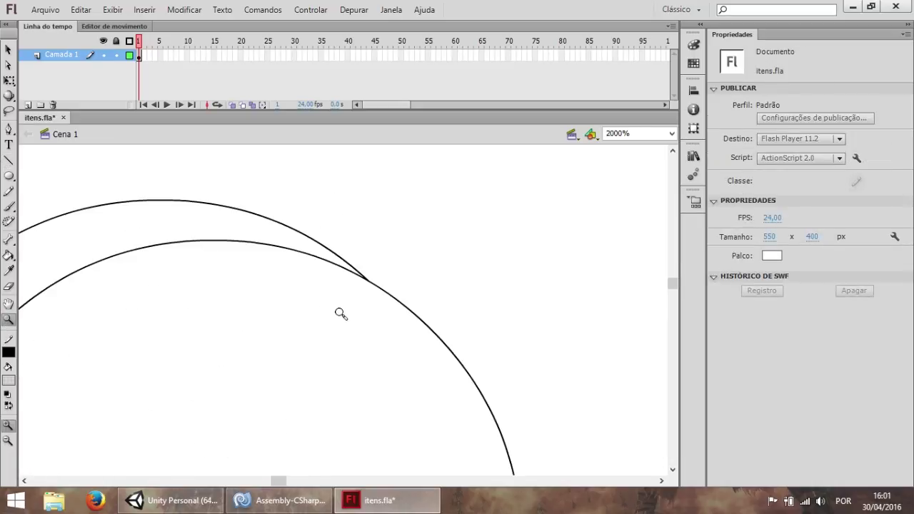
{"action": "left_click", "coordinate": [9, 160]}
{"action": "left_click_drag", "start_coordinate": [300, 234], "coordinate": [402, 264]}
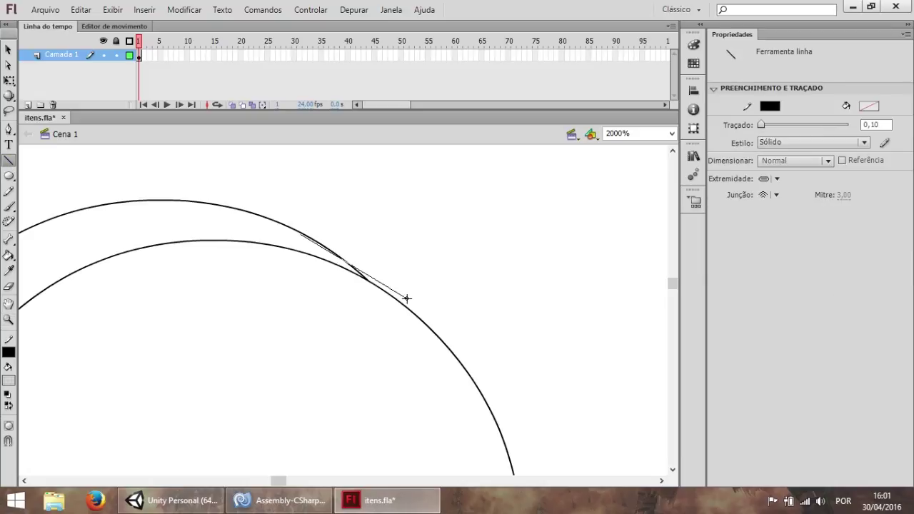
{"action": "key", "text": "ctrl+z"}
{"action": "left_click_drag", "start_coordinate": [410, 305], "coordinate": [350, 265]}
{"action": "key", "text": "ctrl+z"}
{"action": "mouse_move", "coordinate": [414, 312]}
{"action": "left_mouse_down"}
{"action": "mouse_move", "coordinate": [372, 263]}
{"action": "mouse_move", "coordinate": [357, 268]}
{"action": "left_mouse_up"}
{"action": "scroll", "coordinate": [393, 484], "scroll_direction": "down", "scroll_amount": 5}
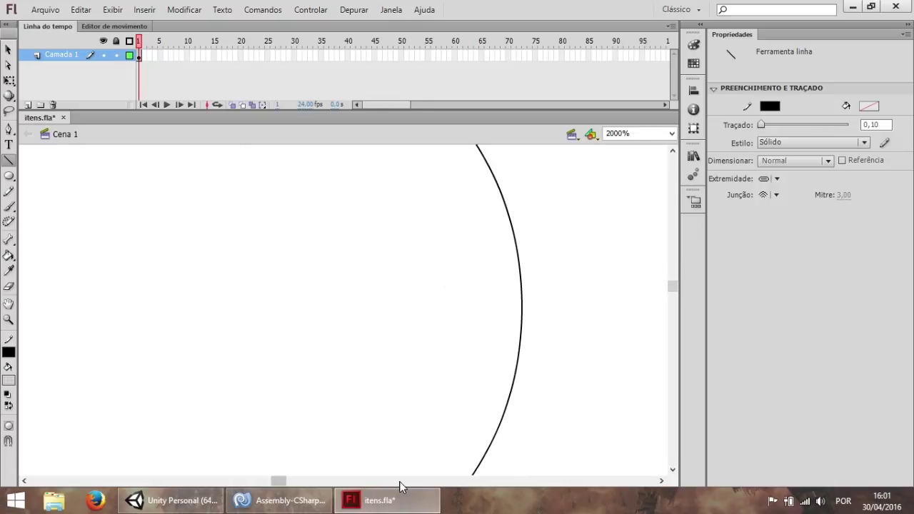
{"action": "left_click_drag", "start_coordinate": [284, 485], "coordinate": [278, 485]}
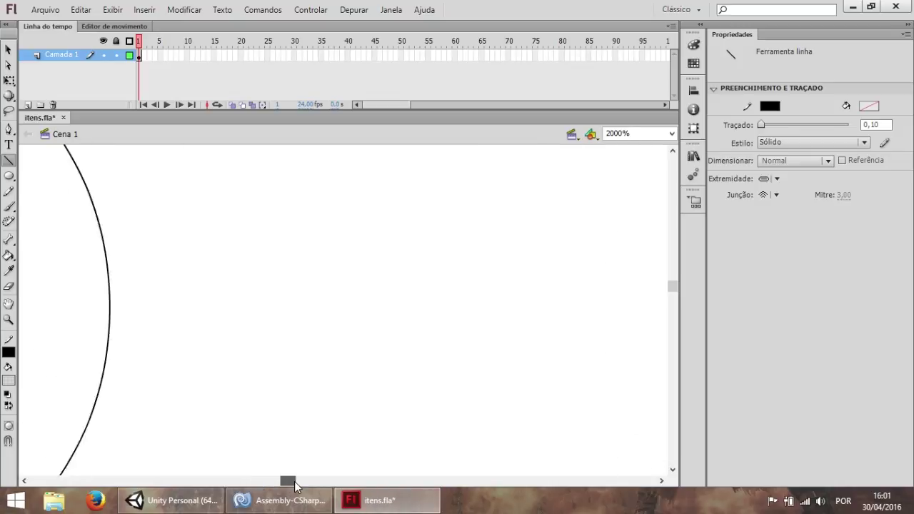
{"action": "scroll", "coordinate": [293, 445], "scroll_direction": "down", "scroll_amount": 3}
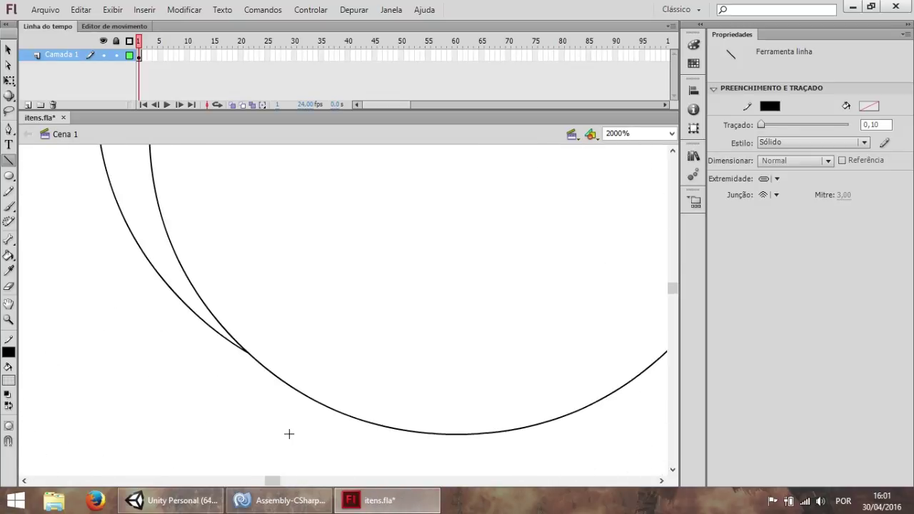
{"action": "left_click_drag", "start_coordinate": [170, 293], "coordinate": [285, 384]}
{"action": "key", "text": "ctrl+z"}
{"action": "left_click", "coordinate": [9, 50]}
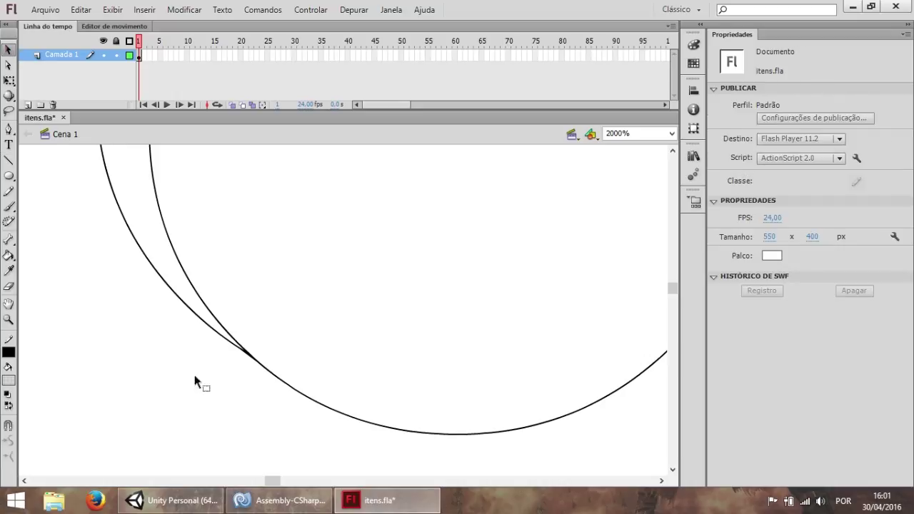
{"action": "left_click", "coordinate": [240, 350]}
{"action": "left_click", "coordinate": [284, 377]}
{"action": "left_click", "coordinate": [242, 354]}
{"action": "left_click", "coordinate": [248, 366]}
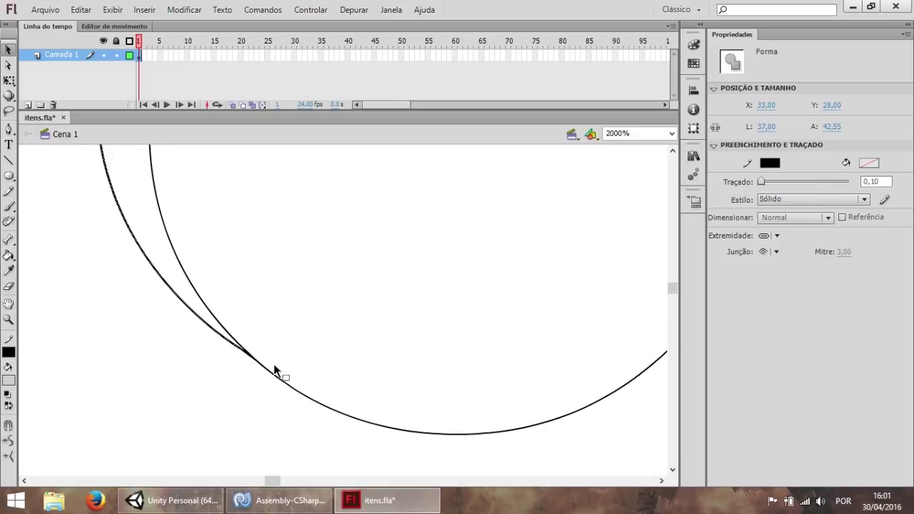
{"action": "key", "text": "ctrl+minus"}
{"action": "key", "text": "ctrl+minus"}
Switch to the Paint Bucket and choose a black-to-white linear gradient fill in the Color panel
{"action": "left_click", "coordinate": [585, 259]}
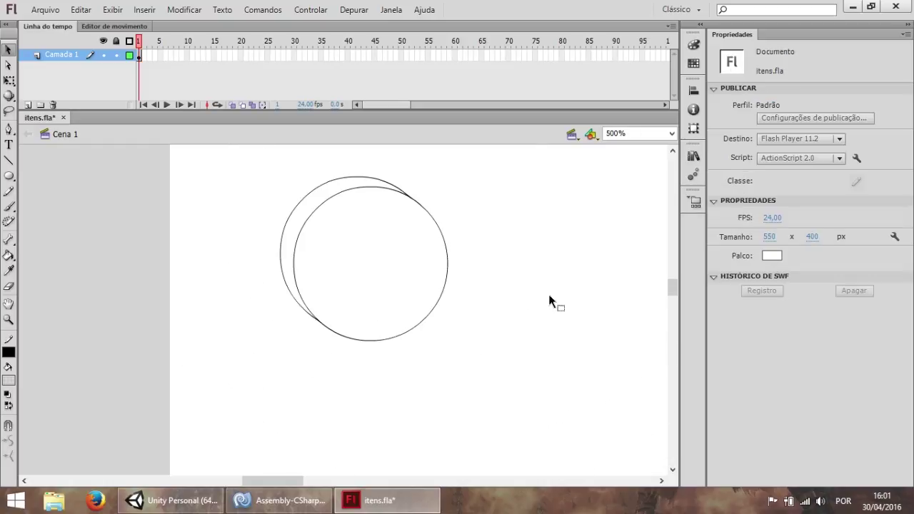
{"action": "scroll", "coordinate": [422, 298], "scroll_direction": "up", "scroll_amount": 2}
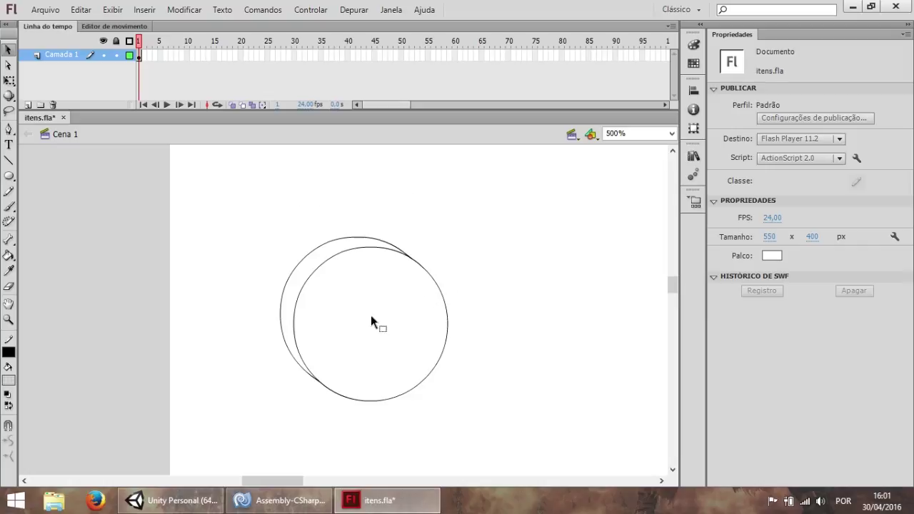
{"action": "left_click", "coordinate": [8, 256]}
{"action": "left_click", "coordinate": [8, 381]}
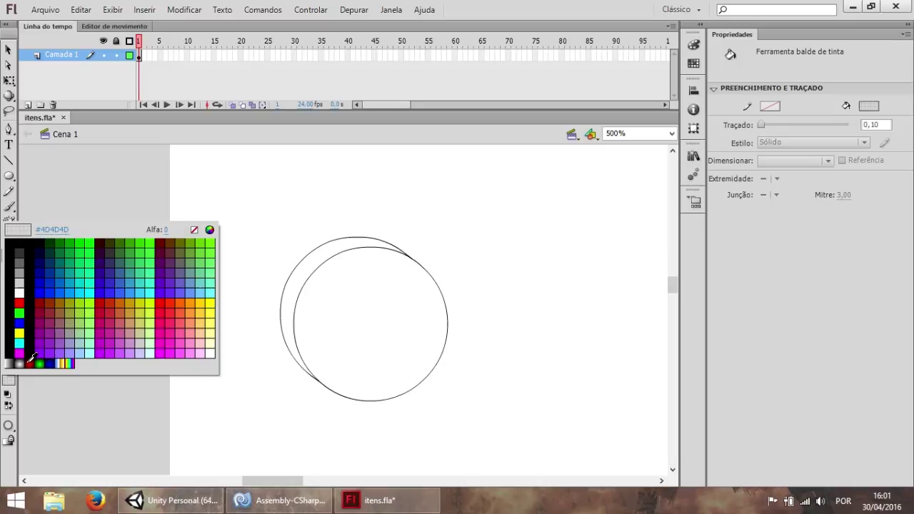
{"action": "key", "text": "Escape"}
{"action": "left_click", "coordinate": [693, 44]}
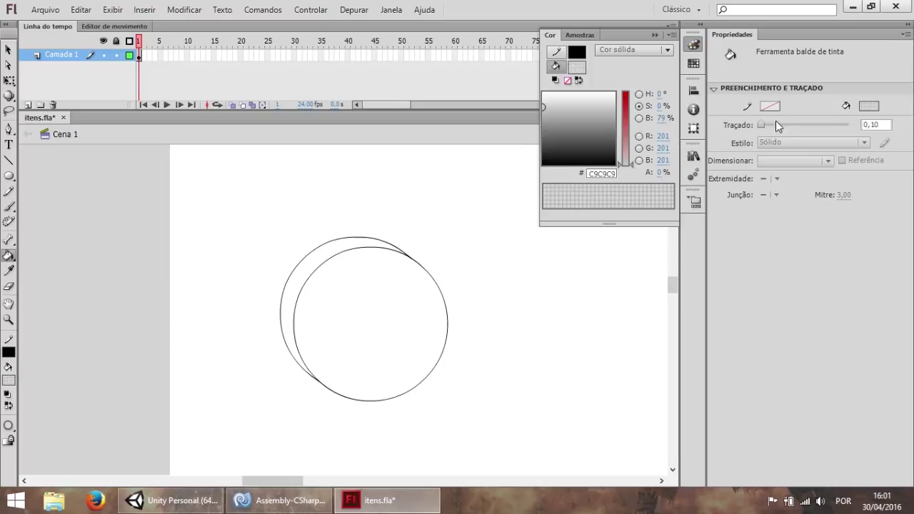
{"action": "left_click_drag", "start_coordinate": [626, 164], "coordinate": [626, 120]}
{"action": "left_click", "coordinate": [552, 105]}
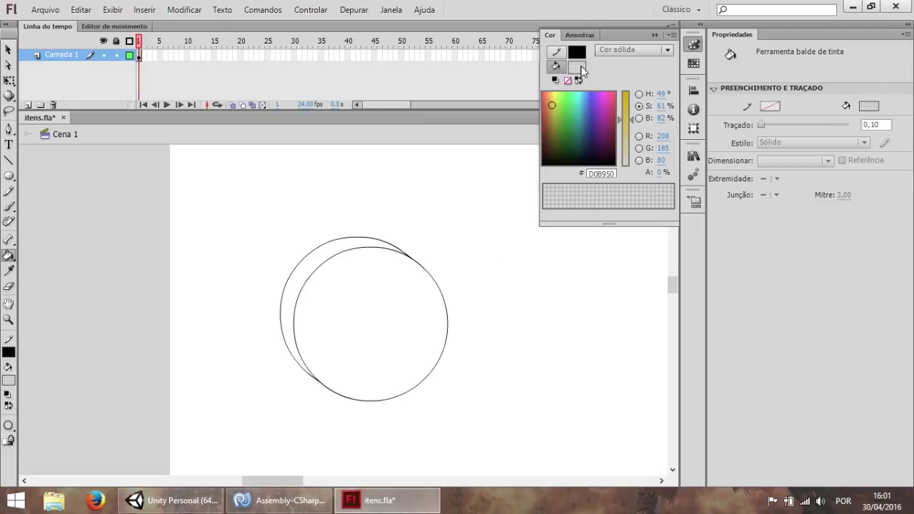
{"action": "left_click", "coordinate": [578, 67]}
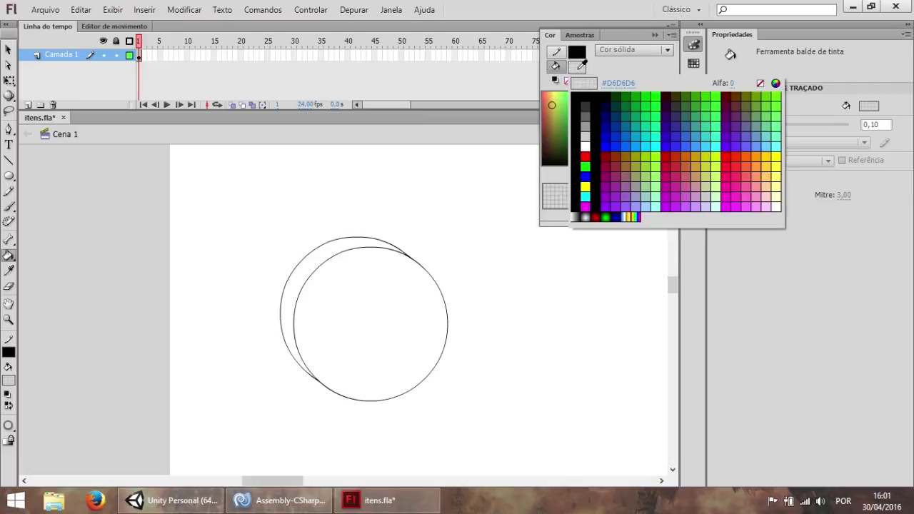
{"action": "left_click", "coordinate": [581, 215]}
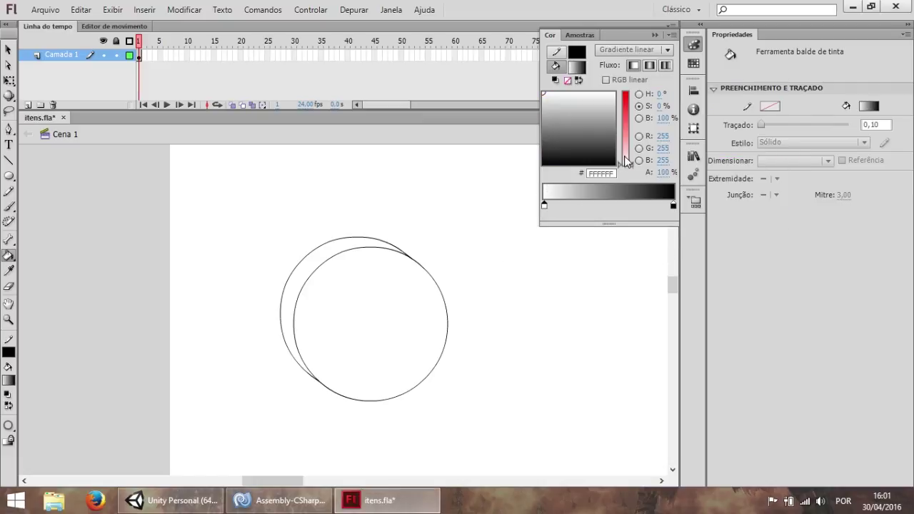
Recolour the gradient stops to yellow #FFCC00, white and orange, then fill the front circle diagonally
{"action": "double_click", "coordinate": [673, 206]}
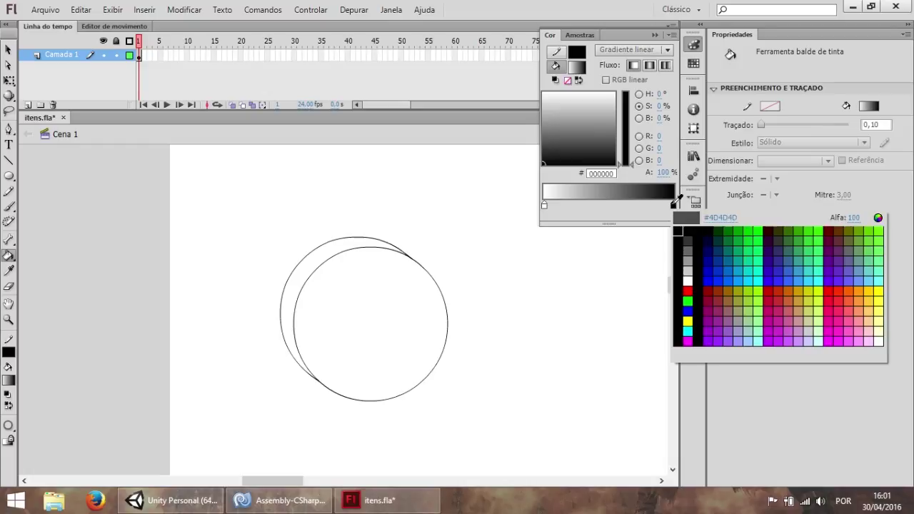
{"action": "left_click", "coordinate": [871, 288]}
{"action": "left_click_drag", "start_coordinate": [544, 206], "coordinate": [595, 206]}
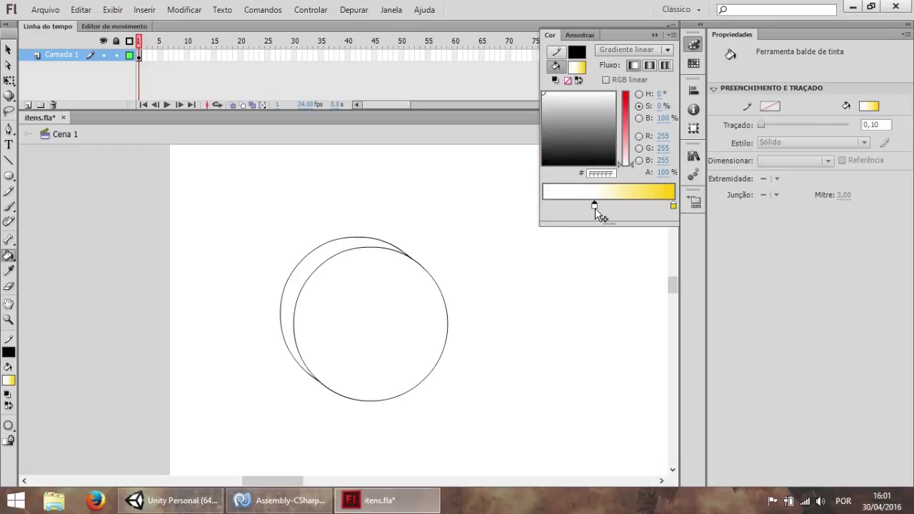
{"action": "double_click", "coordinate": [559, 205]}
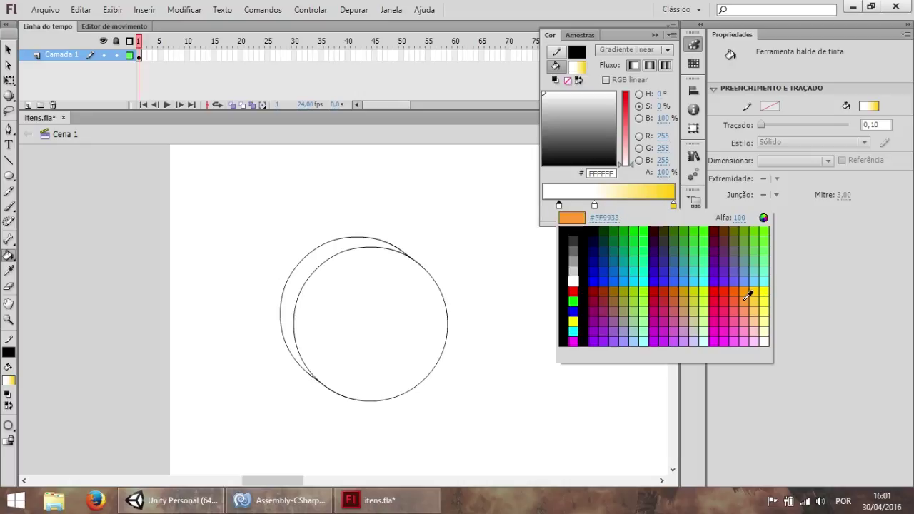
{"action": "left_click", "coordinate": [746, 300]}
{"action": "left_click", "coordinate": [545, 206]}
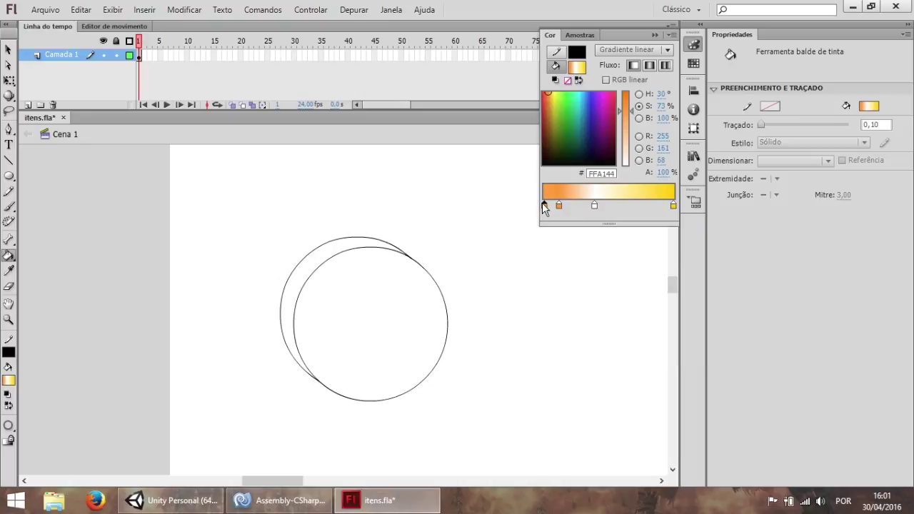
{"action": "left_click_drag", "start_coordinate": [626, 103], "coordinate": [626, 80]}
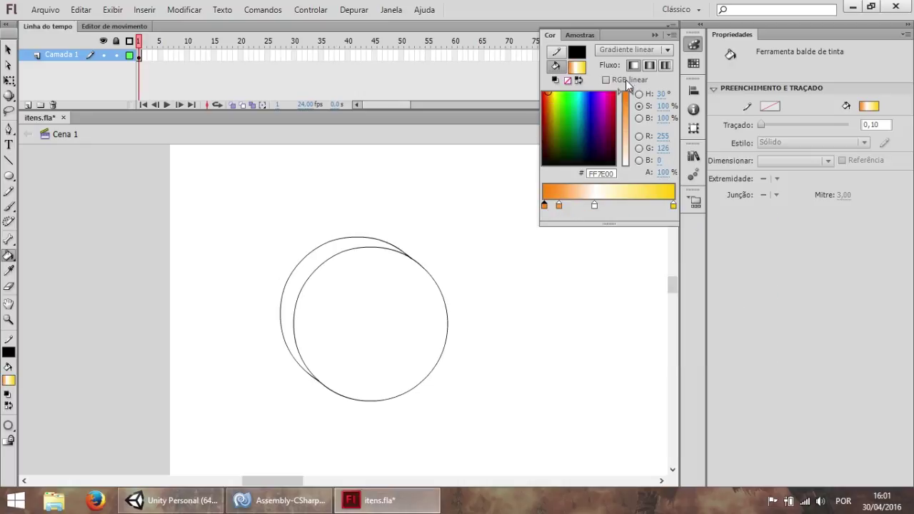
{"action": "left_click_drag", "start_coordinate": [559, 206], "coordinate": [552, 235]}
{"action": "left_click", "coordinate": [379, 321]}
{"action": "mouse_move", "coordinate": [343, 236]}
{"action": "left_mouse_down"}
{"action": "mouse_move", "coordinate": [357, 312]}
{"action": "mouse_move", "coordinate": [417, 364]}
{"action": "mouse_move", "coordinate": [365, 304]}
{"action": "left_mouse_up"}
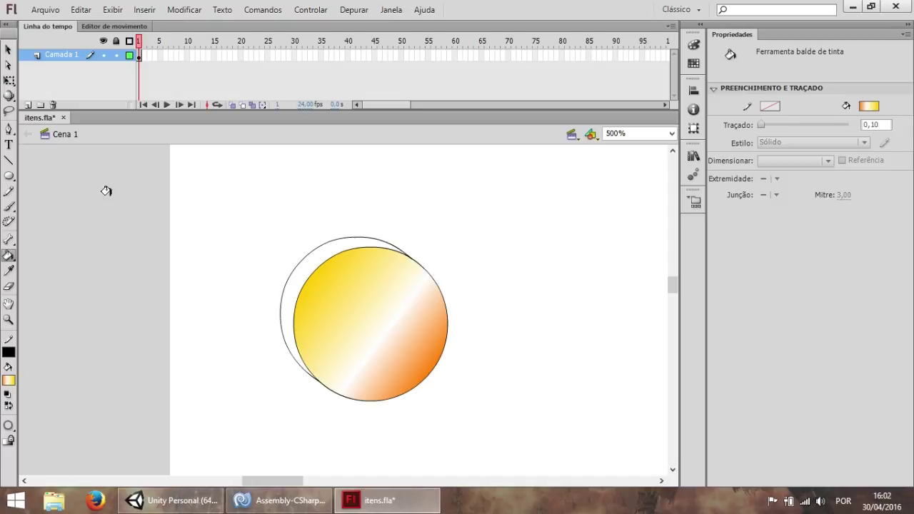
Add a richer yellow stop to the gradient in the Color panel
{"action": "left_click", "coordinate": [690, 48]}
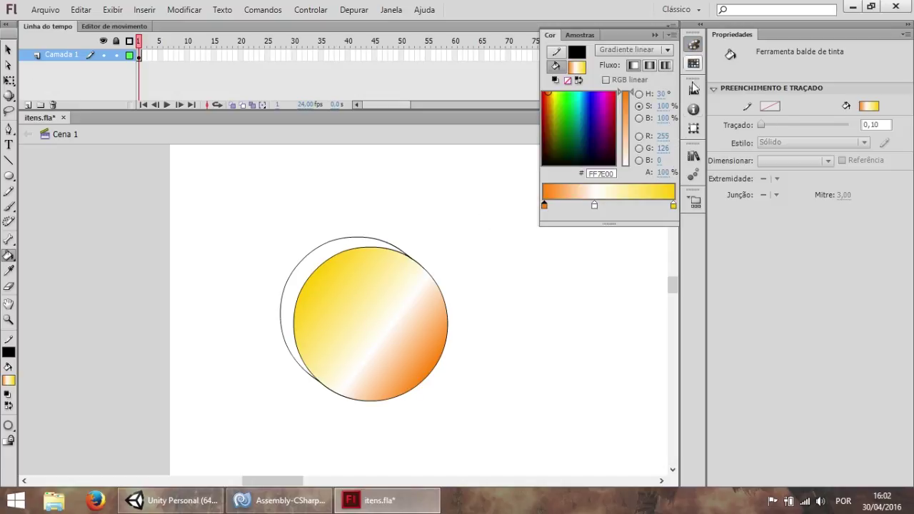
{"action": "left_click", "coordinate": [596, 205]}
{"action": "left_click", "coordinate": [596, 206]}
{"action": "left_click", "coordinate": [601, 207]}
{"action": "left_click", "coordinate": [585, 207]}
{"action": "left_click", "coordinate": [601, 206]}
{"action": "left_click", "coordinate": [596, 206]}
{"action": "left_click", "coordinate": [601, 207]}
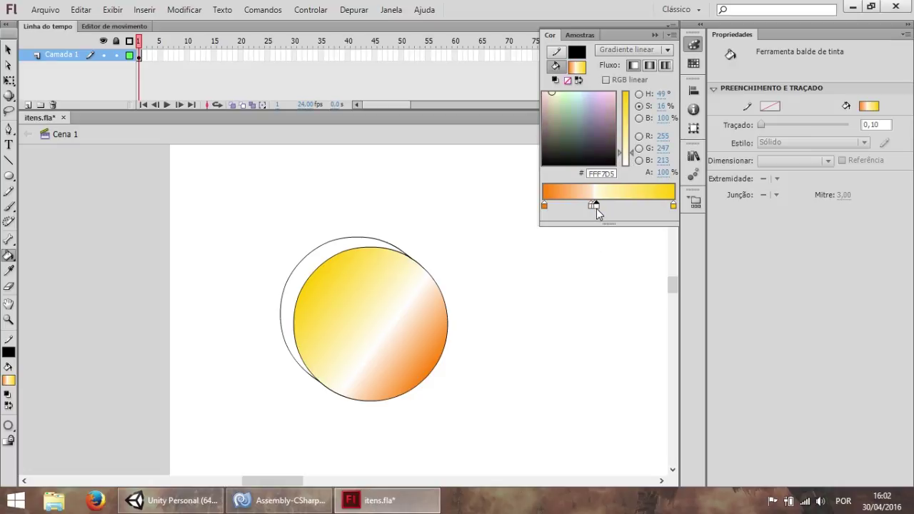
{"action": "left_click", "coordinate": [624, 206]}
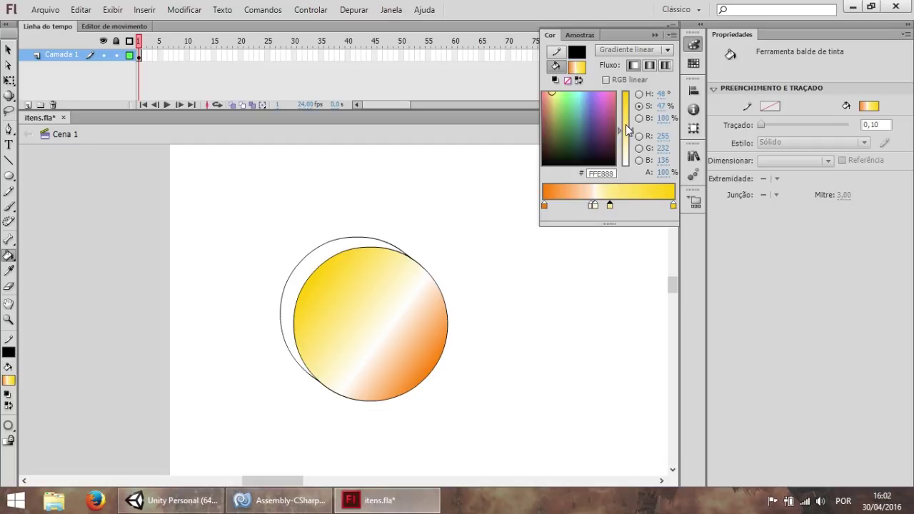
{"action": "left_click_drag", "start_coordinate": [627, 128], "coordinate": [630, 106]}
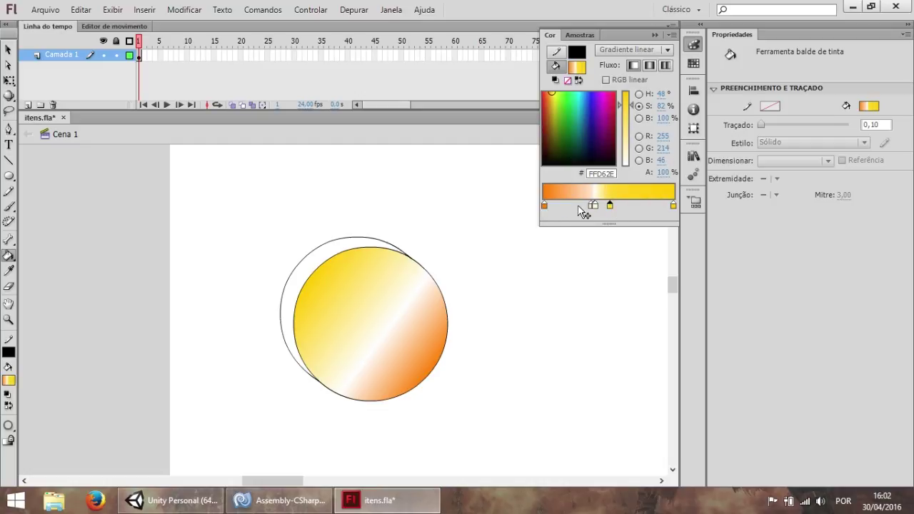
Refill the front circle with the gradient running orange top-left to yellow bottom-right
{"action": "left_click", "coordinate": [385, 319]}
{"action": "left_click", "coordinate": [351, 275]}
{"action": "left_click", "coordinate": [363, 312]}
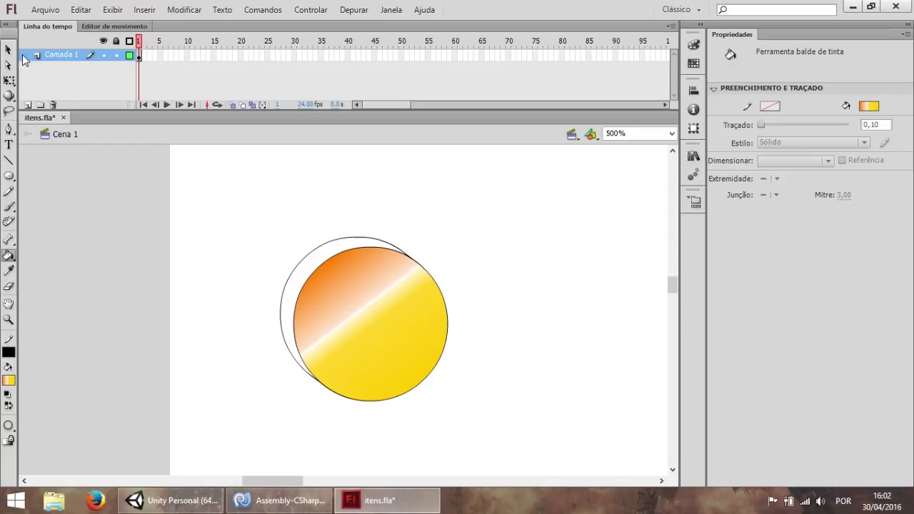
{"action": "left_click", "coordinate": [337, 251]}
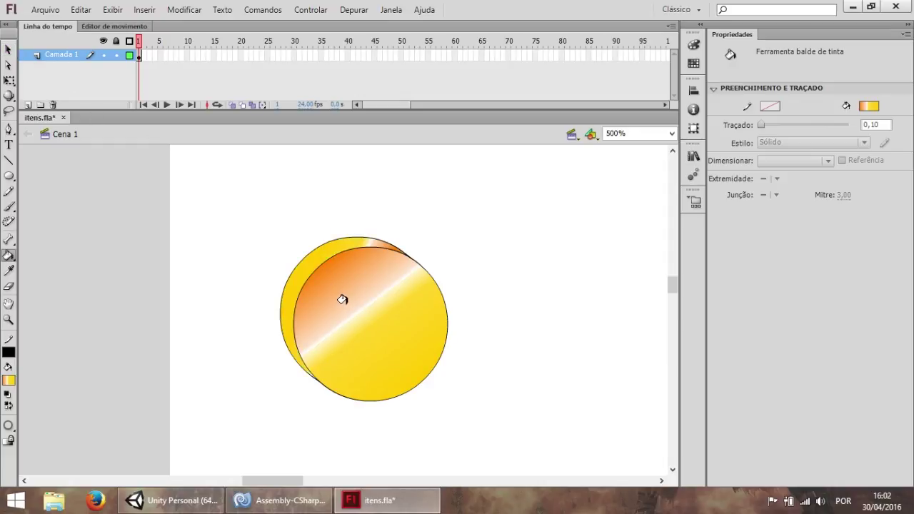
{"action": "left_click", "coordinate": [321, 245]}
Fill the back crescent solid orange and delete both circles' black outlines
{"action": "left_click", "coordinate": [9, 381]}
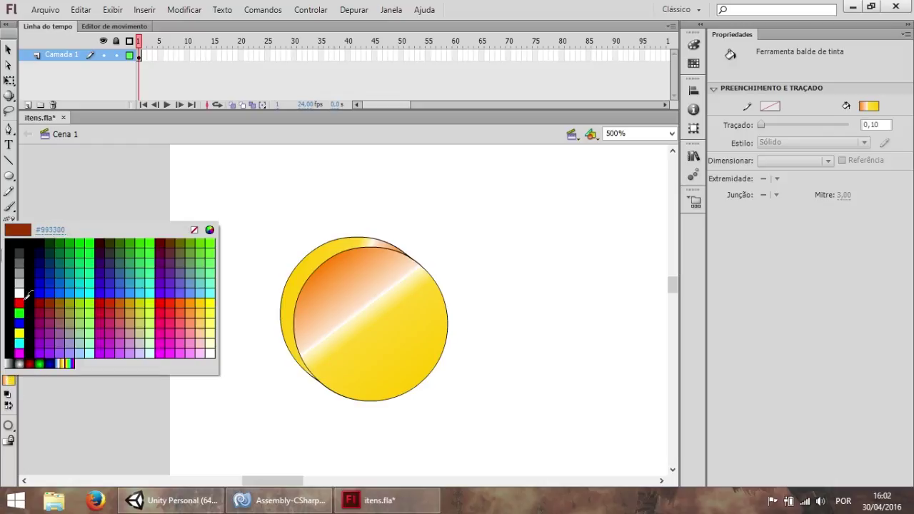
{"action": "left_click", "coordinate": [190, 304]}
{"action": "left_click", "coordinate": [313, 260]}
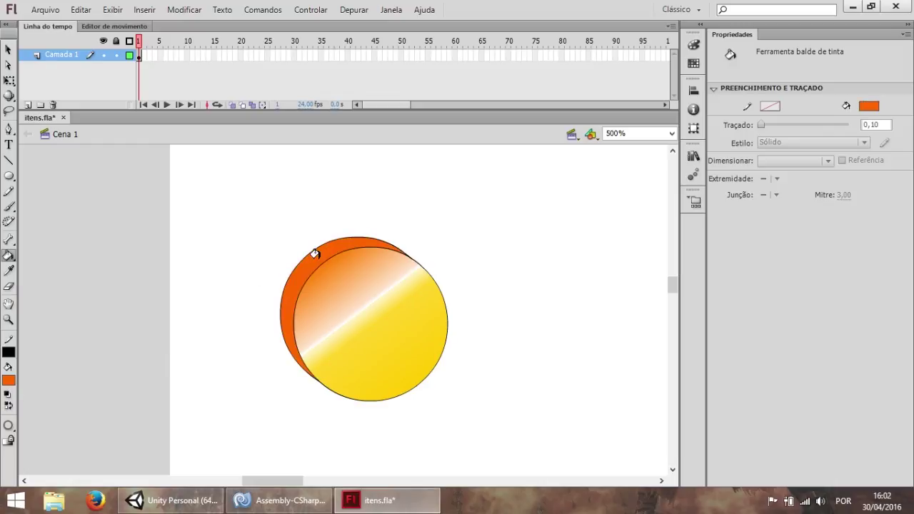
{"action": "left_click", "coordinate": [9, 49]}
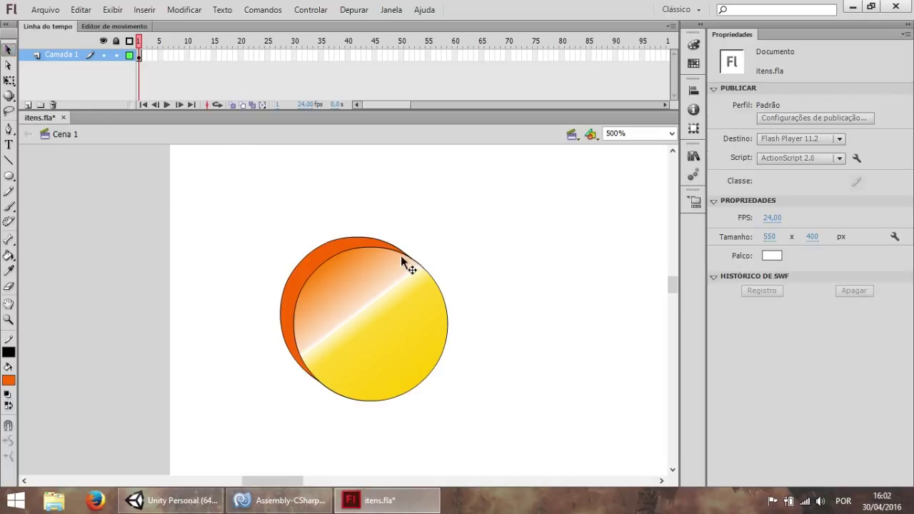
{"action": "double_click", "coordinate": [360, 246]}
{"action": "key", "text": "Delete"}
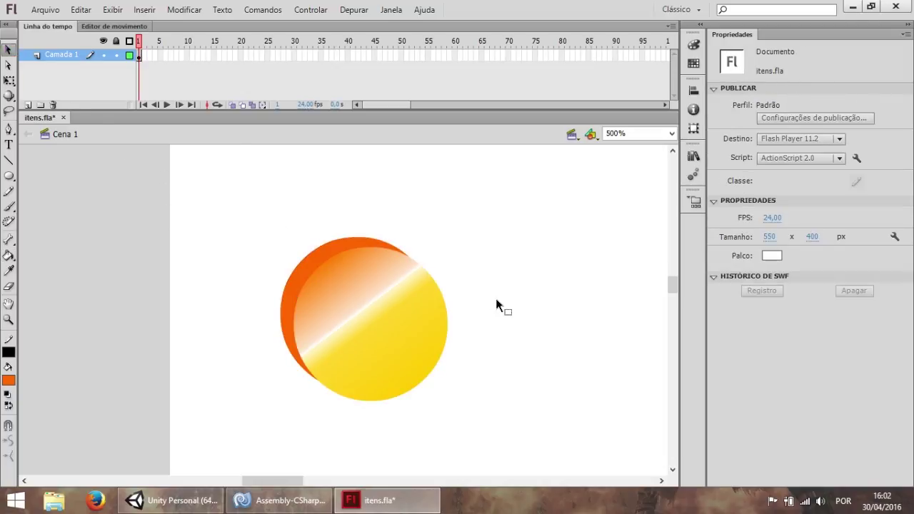
Zoom in, select the front circle's fill, and add a deep orange gradient stop
{"action": "left_click", "coordinate": [8, 319]}
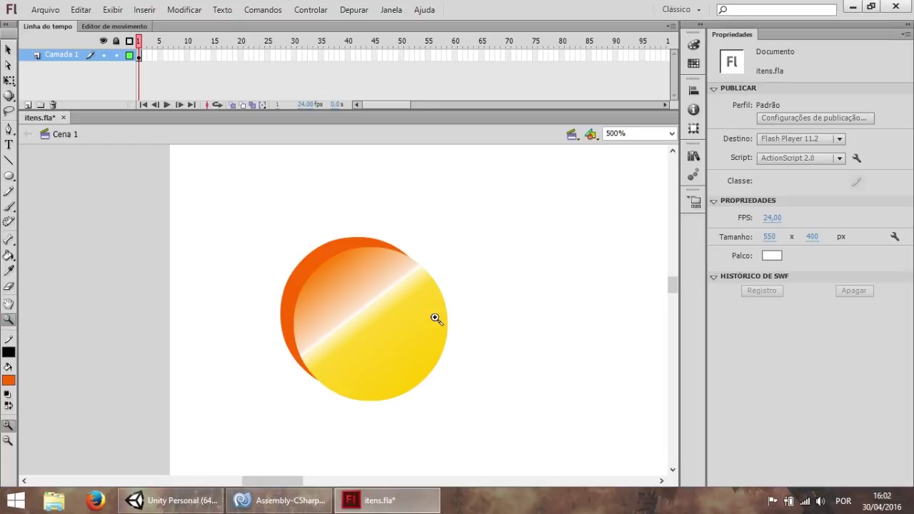
{"action": "left_click", "coordinate": [434, 317]}
{"action": "left_click", "coordinate": [9, 49]}
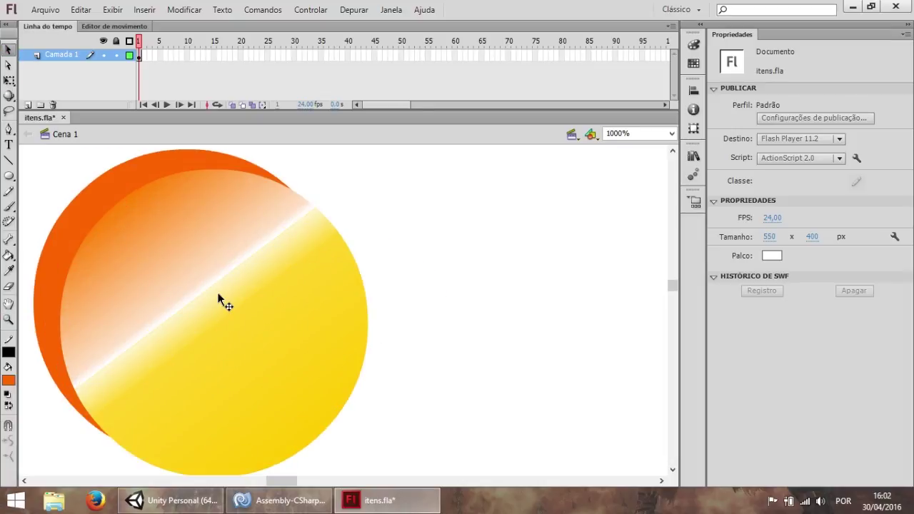
{"action": "left_click", "coordinate": [219, 297]}
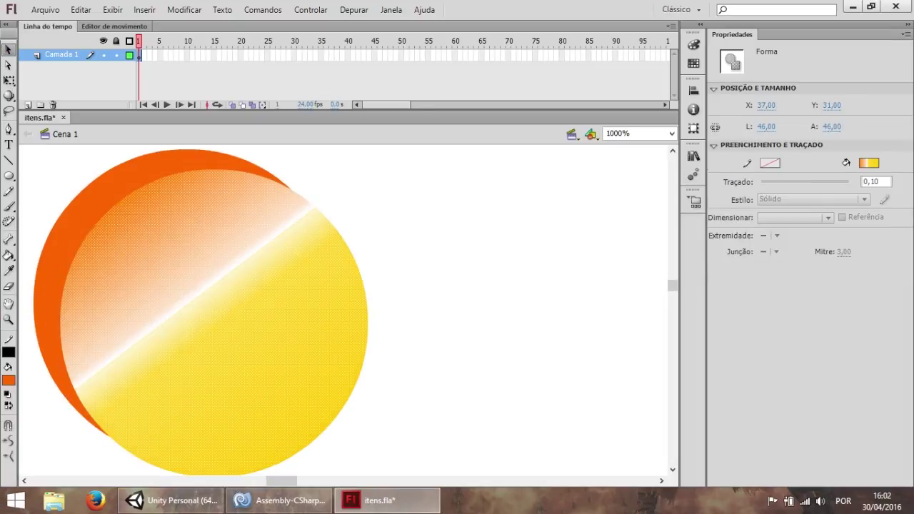
{"action": "left_click", "coordinate": [694, 45]}
{"action": "left_click", "coordinate": [583, 206]}
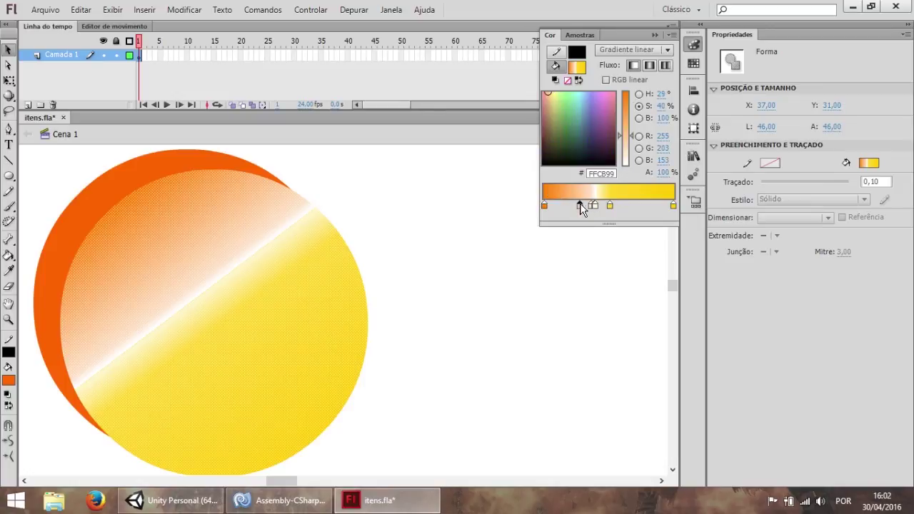
{"action": "left_click", "coordinate": [627, 106]}
{"action": "left_click_drag", "start_coordinate": [629, 106], "coordinate": [628, 93]}
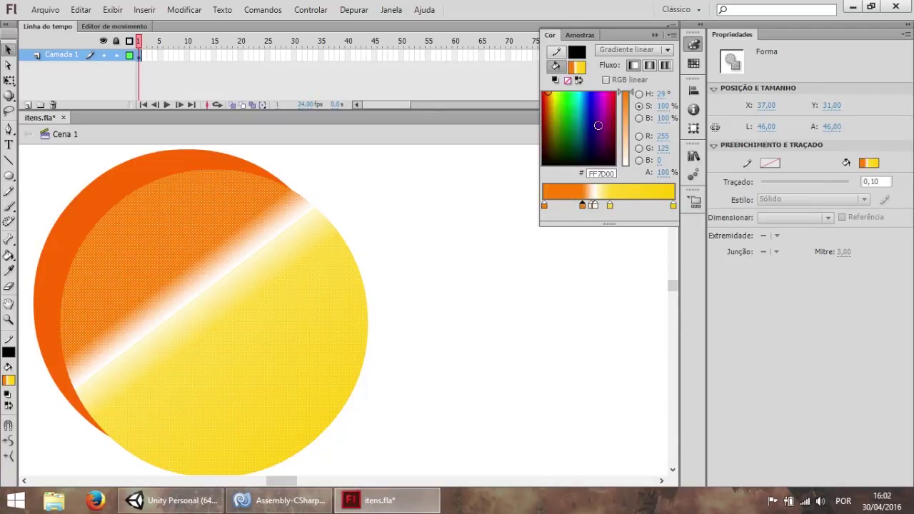
Drop the white stop, shift the orange band, and add a yellow stop at the left end
{"action": "left_click", "coordinate": [610, 207]}
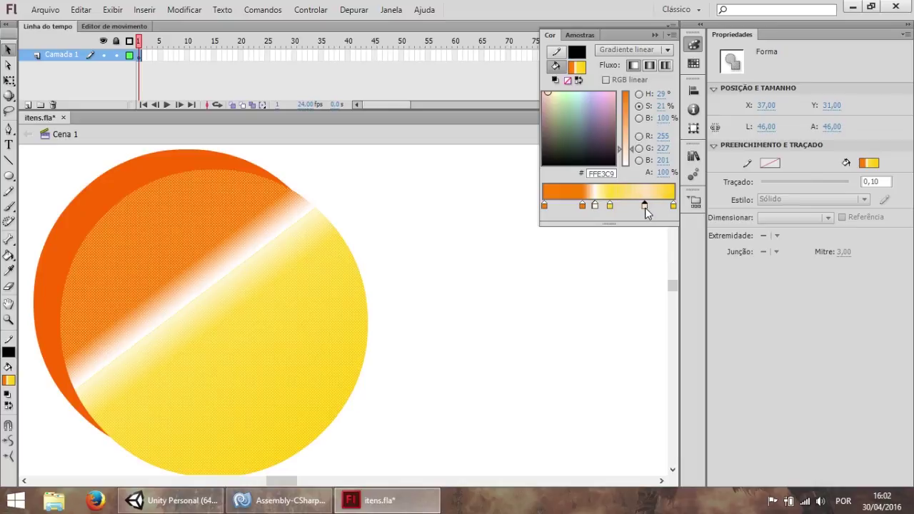
{"action": "left_click", "coordinate": [595, 206]}
{"action": "left_click", "coordinate": [611, 207]}
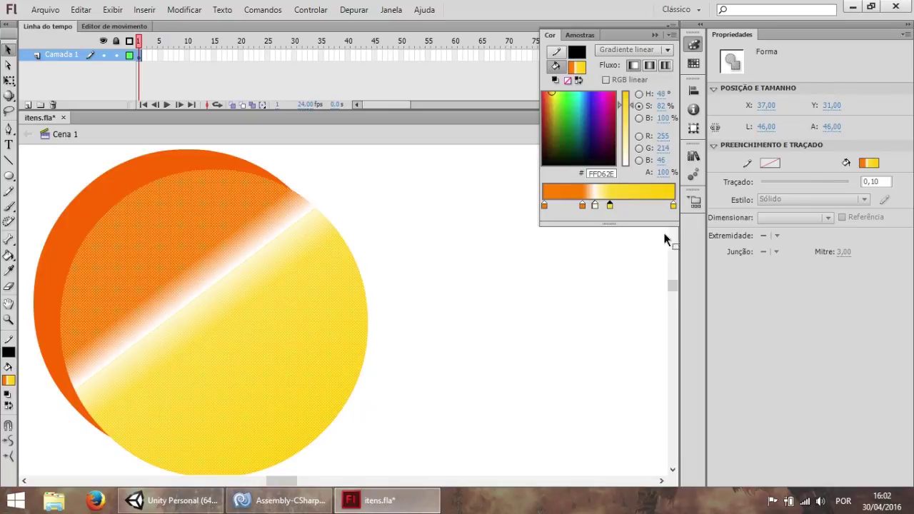
{"action": "left_click", "coordinate": [595, 207]}
{"action": "left_click", "coordinate": [582, 207]}
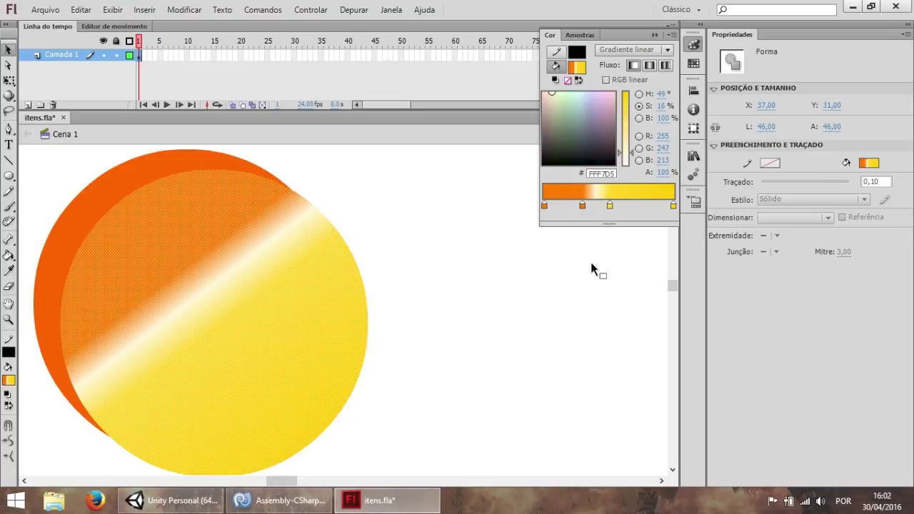
{"action": "left_click_drag", "start_coordinate": [595, 205], "coordinate": [596, 267]}
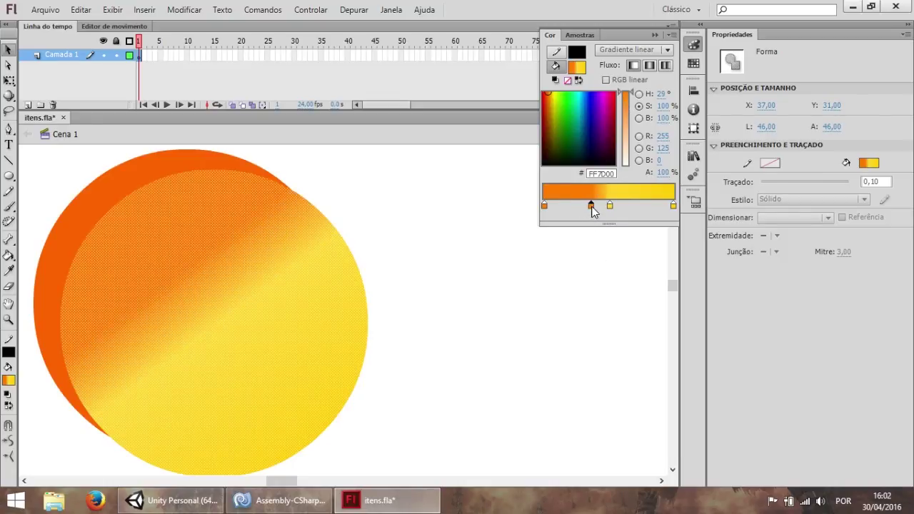
{"action": "left_click_drag", "start_coordinate": [583, 206], "coordinate": [579, 206]}
{"action": "left_click", "coordinate": [543, 207]}
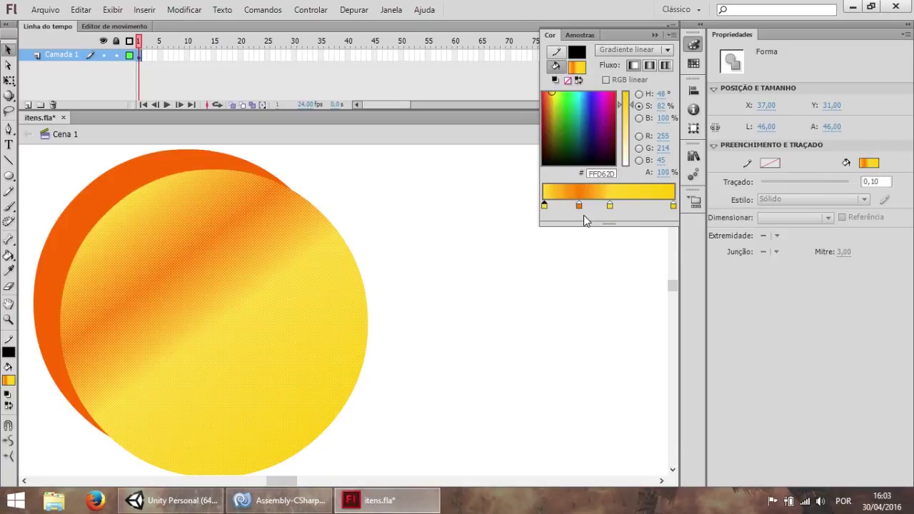
{"action": "left_click", "coordinate": [7, 50]}
{"action": "left_click", "coordinate": [394, 258]}
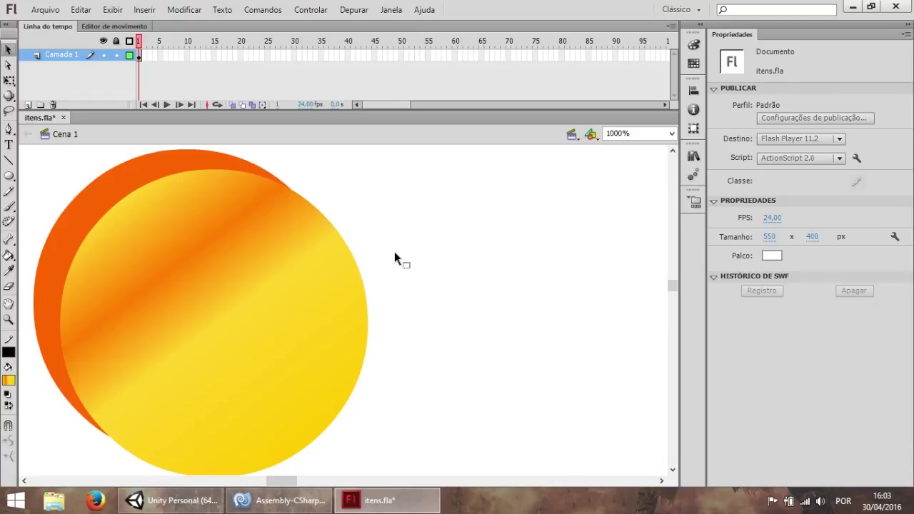
Group the front yellow circle with Ctrl+G
{"action": "key", "text": "ctrl+minus"}
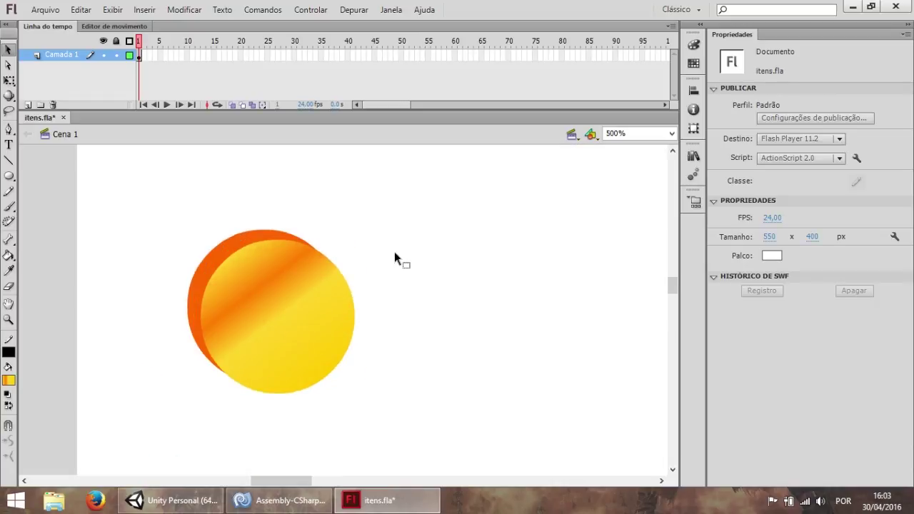
{"action": "left_click", "coordinate": [248, 242]}
{"action": "left_click", "coordinate": [323, 274]}
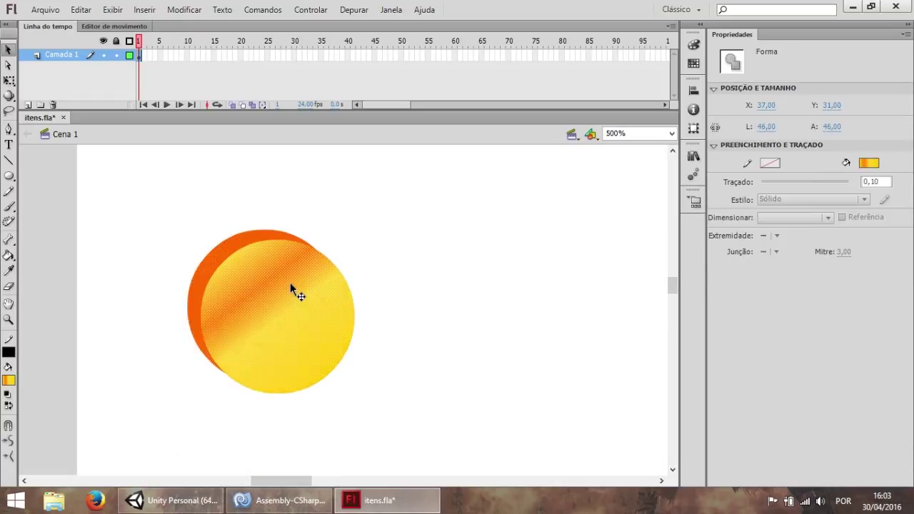
{"action": "key", "text": "ctrl+g"}
Nudge the orange back circle three steps right and down, leaving a thin left rim
{"action": "left_click", "coordinate": [242, 236]}
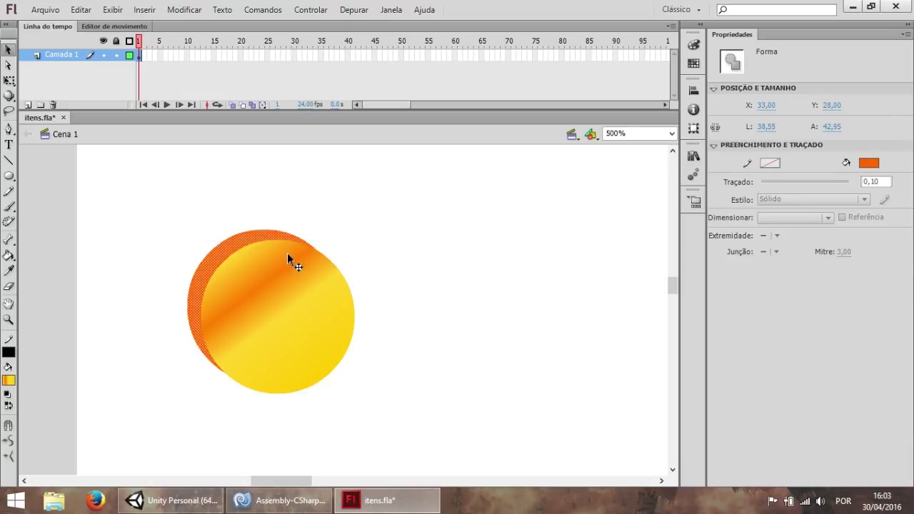
{"action": "key", "text": "Down"}
{"action": "key", "text": "Down"}
{"action": "key", "text": "Right"}
{"action": "key", "text": "Right"}
{"action": "key", "text": "Right"}
{"action": "key", "text": "Right"}
{"action": "key", "text": "Down"}
{"action": "key", "text": "Down"}
{"action": "key", "text": "Right"}
{"action": "key", "text": "Right"}
{"action": "key", "text": "Down"}
{"action": "key", "text": "Right"}
{"action": "key", "text": "Right"}
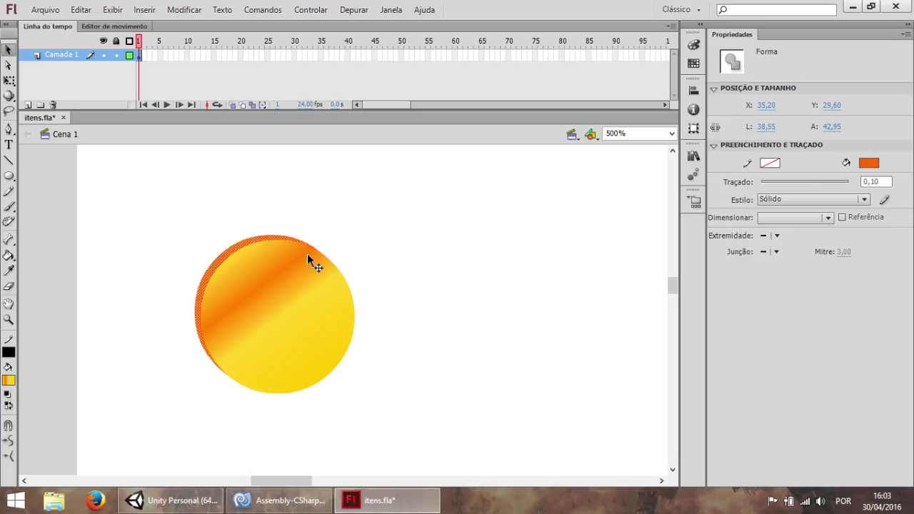
{"action": "left_click", "coordinate": [426, 264]}
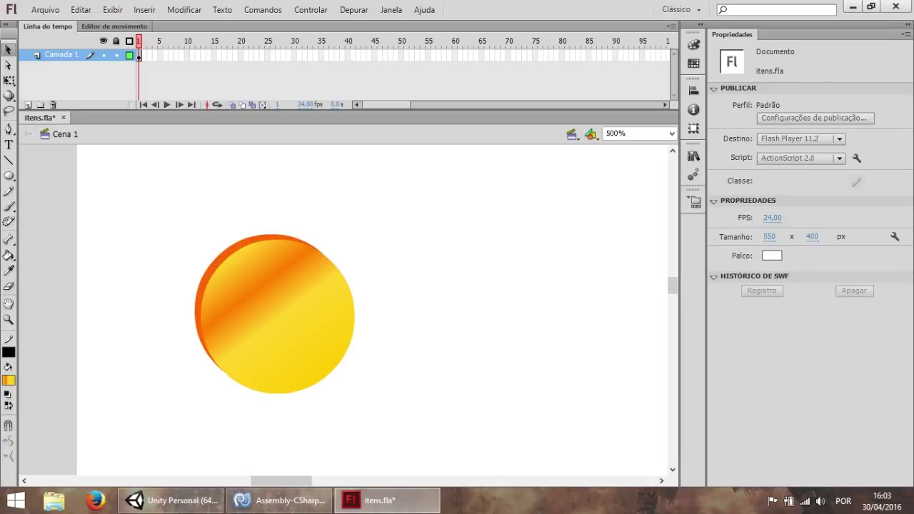
{"action": "left_click", "coordinate": [8, 319]}
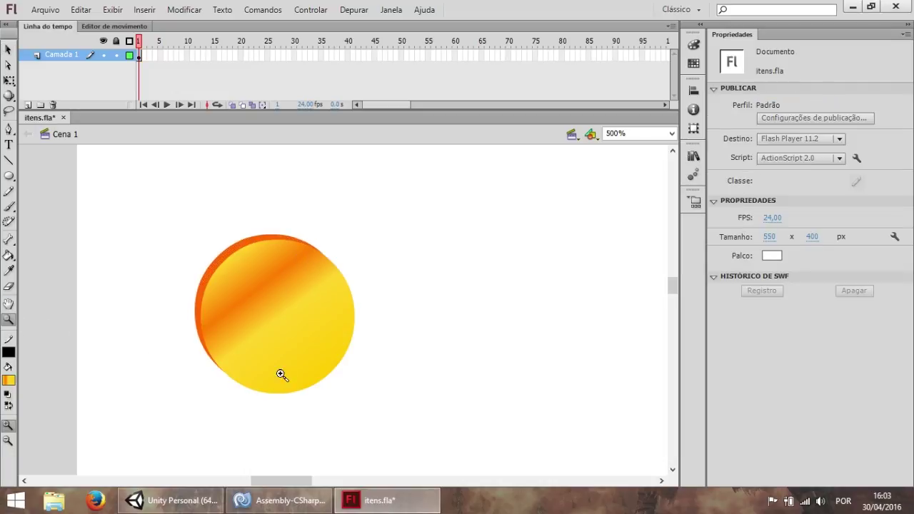
{"action": "left_click", "coordinate": [281, 373]}
{"action": "left_click", "coordinate": [8, 50]}
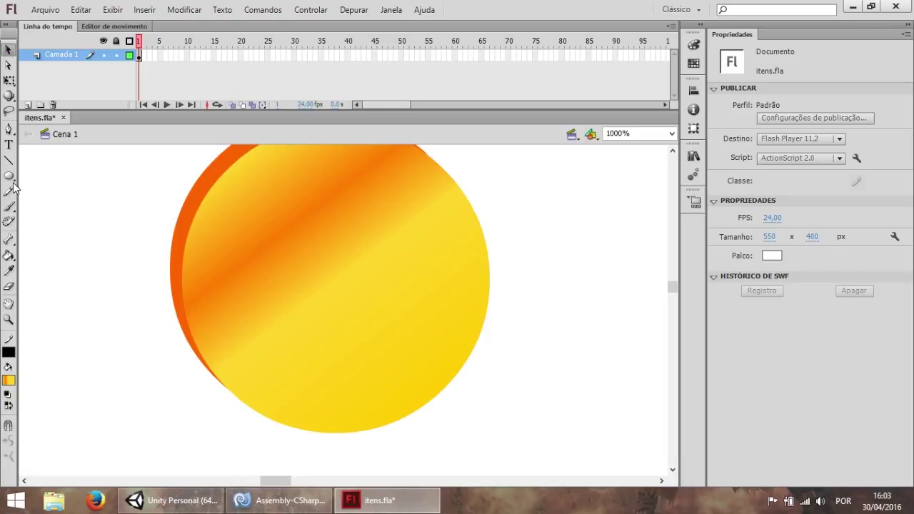
{"action": "left_click", "coordinate": [9, 143]}
Type a '$' text and move it onto the coin's centre
{"action": "scroll", "coordinate": [508, 357], "scroll_direction": "down", "scroll_amount": 3}
{"action": "left_click", "coordinate": [508, 300]}
{"action": "scroll", "coordinate": [558, 282], "scroll_direction": "up", "scroll_amount": 2}
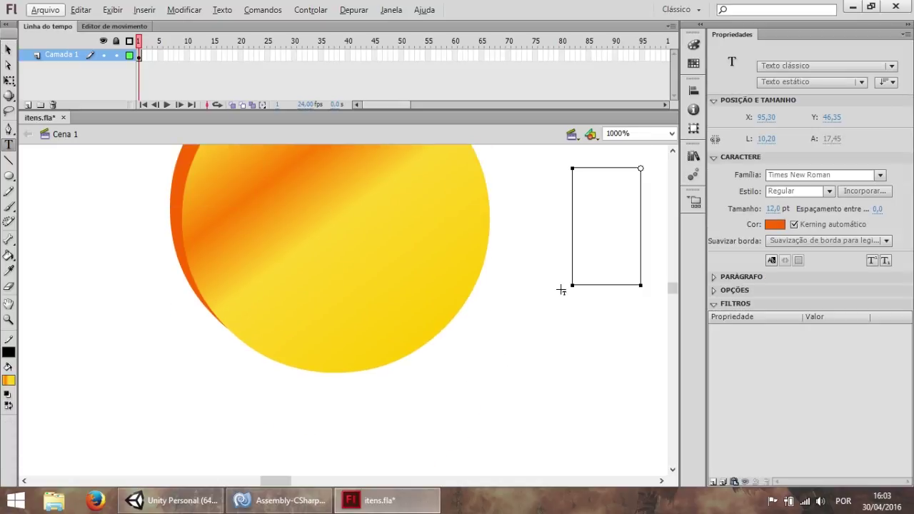
{"action": "type", "text": "$"}
{"action": "key", "text": "Escape"}
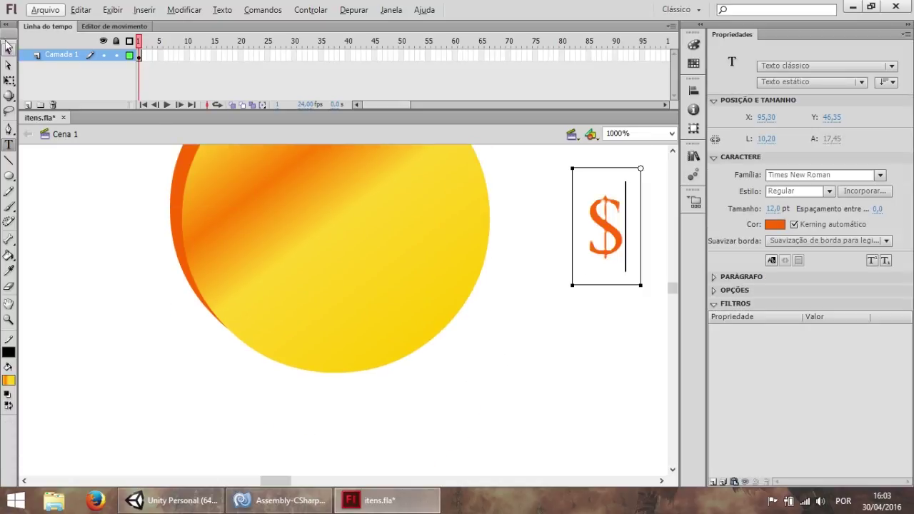
{"action": "left_click_drag", "start_coordinate": [600, 246], "coordinate": [308, 242]}
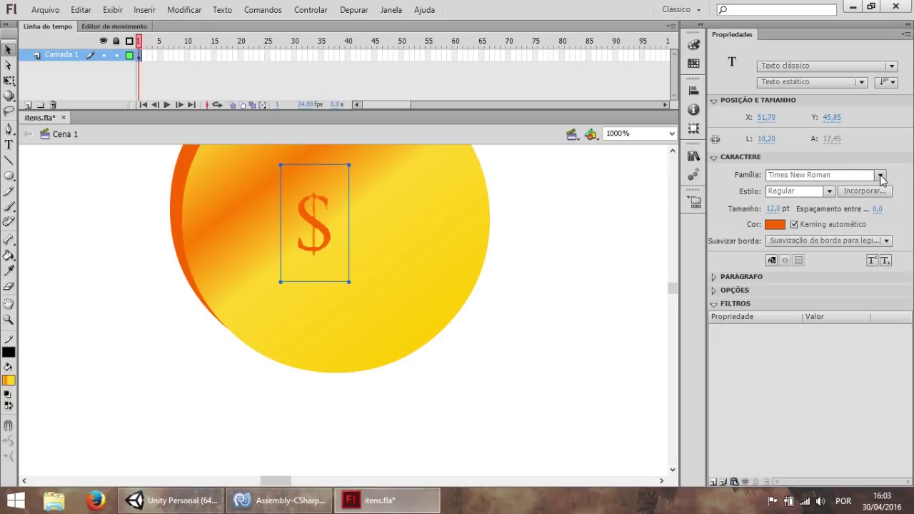
Set the dollar sign's font to LilyUPC
{"action": "left_click", "coordinate": [880, 176]}
{"action": "scroll", "coordinate": [836, 334], "scroll_direction": "down", "scroll_amount": 1}
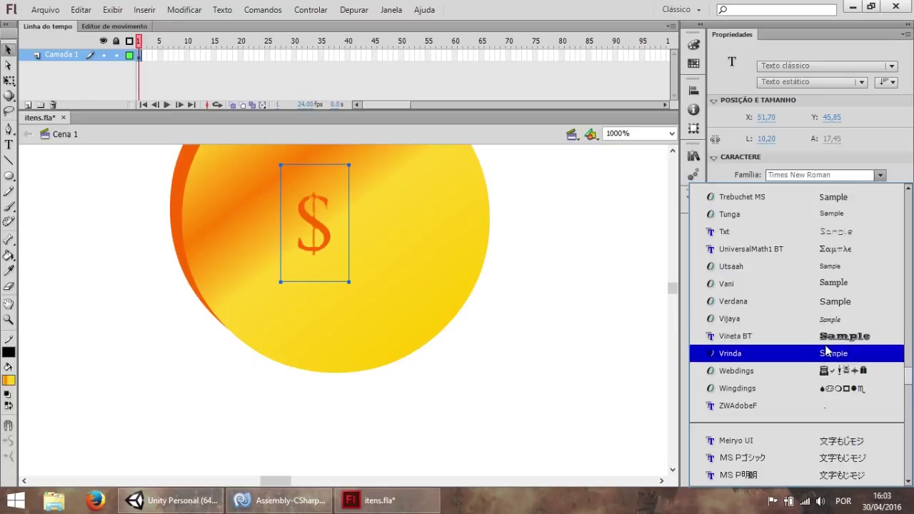
{"action": "scroll", "coordinate": [834, 358], "scroll_direction": "down", "scroll_amount": 3}
{"action": "scroll", "coordinate": [836, 361], "scroll_direction": "down", "scroll_amount": 1}
{"action": "scroll", "coordinate": [840, 350], "scroll_direction": "down", "scroll_amount": 3}
{"action": "scroll", "coordinate": [840, 357], "scroll_direction": "down", "scroll_amount": 4}
{"action": "scroll", "coordinate": [840, 368], "scroll_direction": "down", "scroll_amount": 3}
{"action": "scroll", "coordinate": [835, 370], "scroll_direction": "down", "scroll_amount": 5}
{"action": "scroll", "coordinate": [833, 372], "scroll_direction": "down", "scroll_amount": 5}
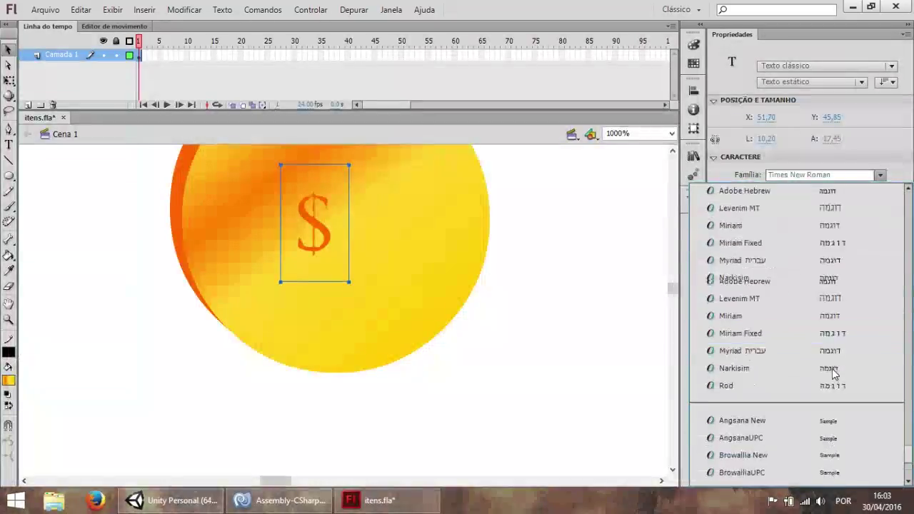
{"action": "scroll", "coordinate": [833, 373], "scroll_direction": "down", "scroll_amount": 4}
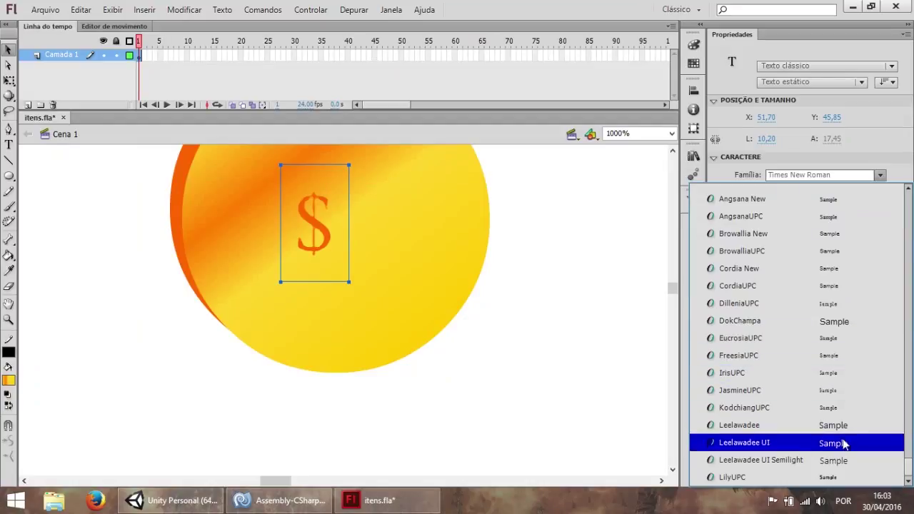
{"action": "left_click", "coordinate": [833, 478]}
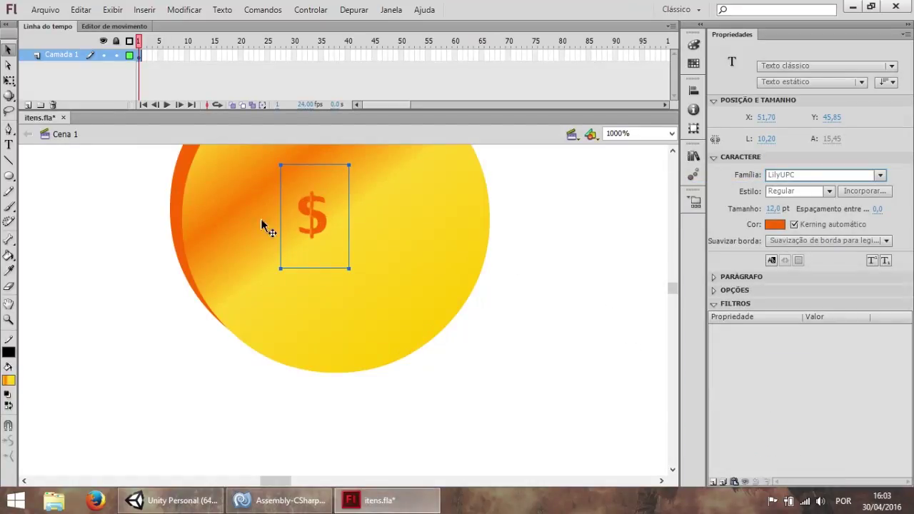
Widen the text box, break the '$' apart into a shape, and group it
{"action": "left_click_drag", "start_coordinate": [346, 269], "coordinate": [401, 334]}
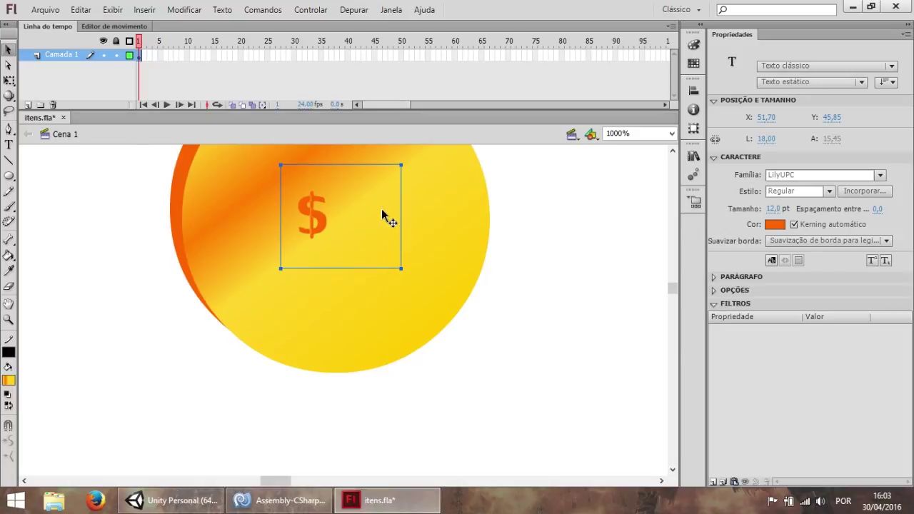
{"action": "key", "text": "ctrl+b"}
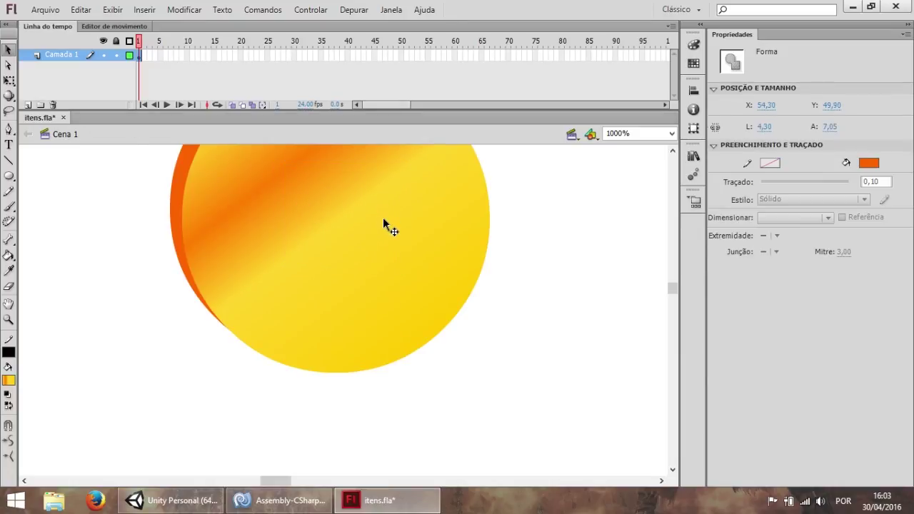
{"action": "key", "text": "ctrl+g"}
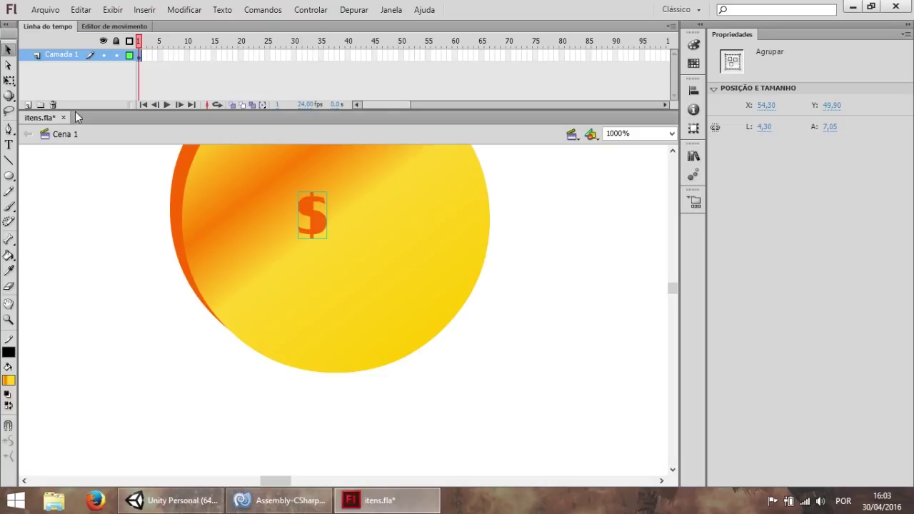
Scale the dollar sign group up with Free Transform to span most of the coin
{"action": "double_click", "coordinate": [316, 228]}
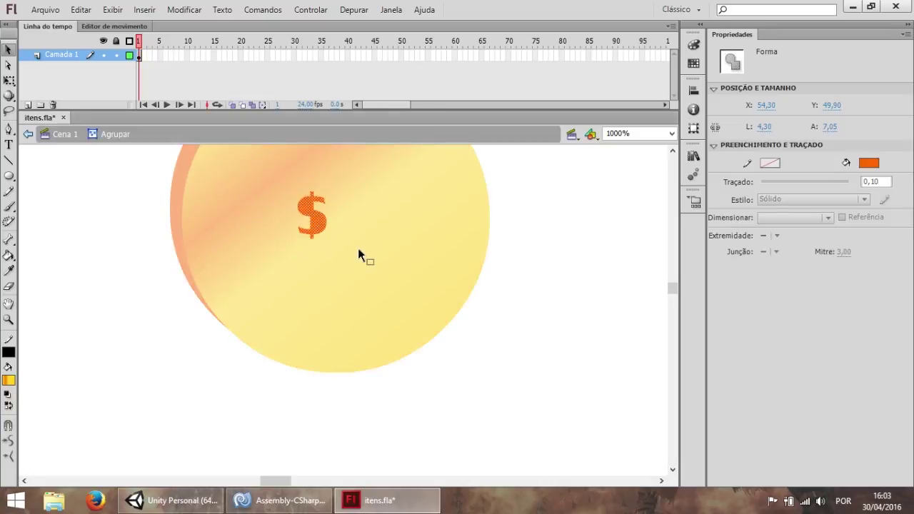
{"action": "double_click", "coordinate": [203, 238]}
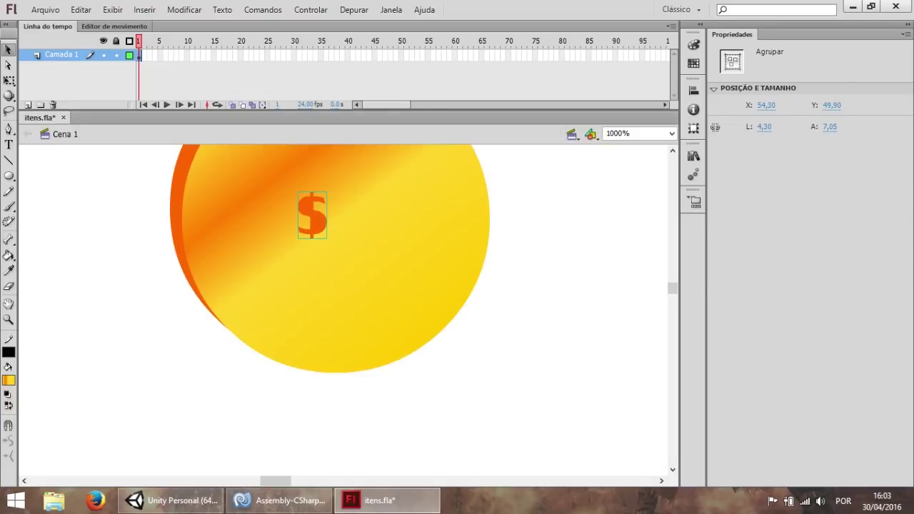
{"action": "left_click", "coordinate": [9, 80]}
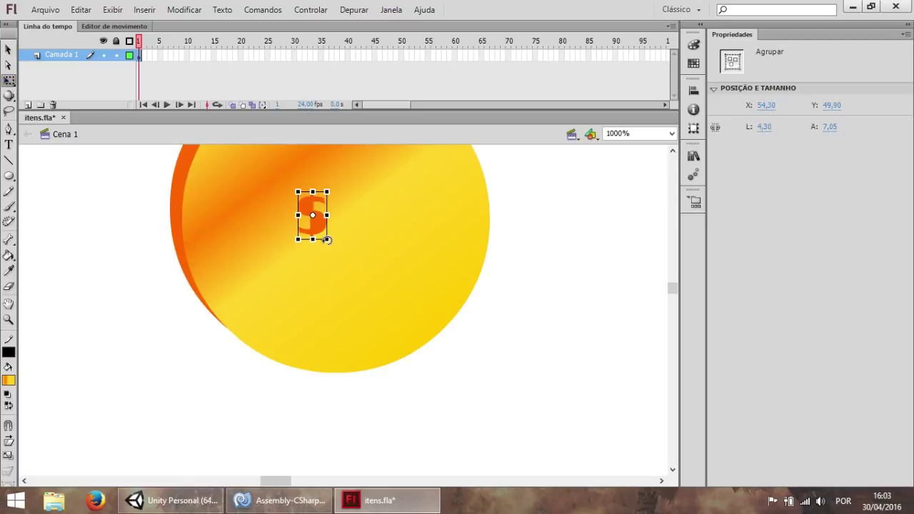
{"action": "left_click_drag", "start_coordinate": [327, 241], "coordinate": [415, 381]}
{"action": "mouse_move", "coordinate": [403, 310]}
{"action": "left_mouse_down"}
{"action": "mouse_move", "coordinate": [379, 248]}
{"action": "mouse_move", "coordinate": [373, 259]}
{"action": "left_mouse_up"}
{"action": "left_click", "coordinate": [574, 278]}
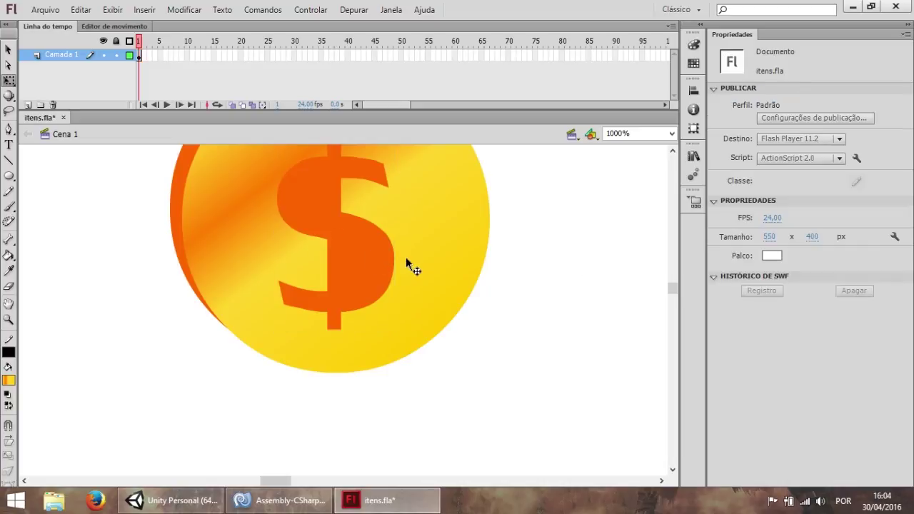
Enter the dollar sign group for editing and switch to the Line tool
{"action": "double_click", "coordinate": [374, 249]}
{"action": "left_click", "coordinate": [369, 274]}
{"action": "left_click", "coordinate": [573, 332]}
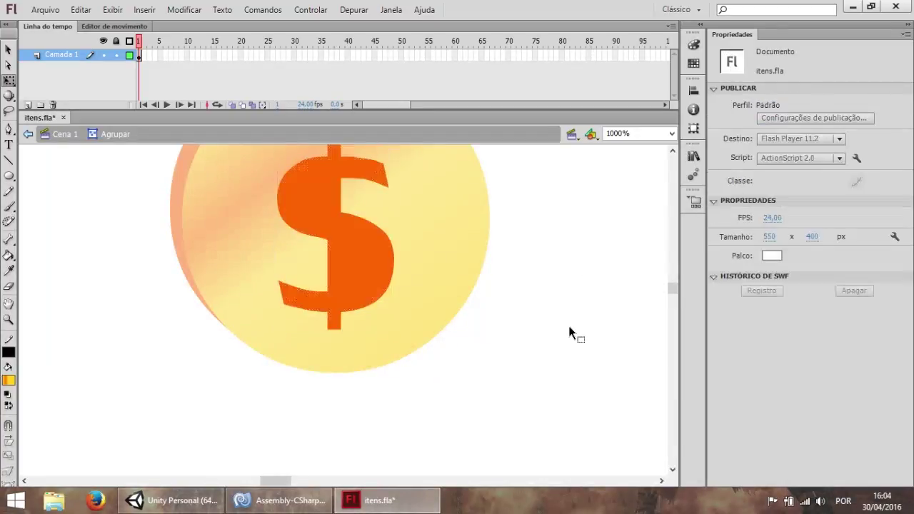
{"action": "left_click", "coordinate": [8, 160]}
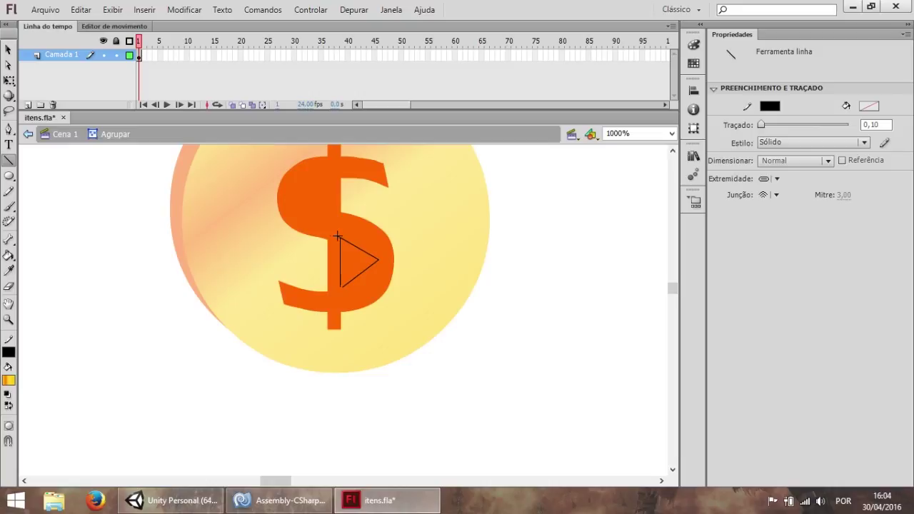
Draw a triangle over the dollar sign's lower curve and delete both triangles' fills to carve the gaps
{"action": "mouse_move", "coordinate": [324, 172]}
{"action": "left_mouse_down"}
{"action": "mouse_move", "coordinate": [290, 197]}
{"action": "mouse_move", "coordinate": [327, 226]}
{"action": "left_mouse_up"}
{"action": "left_click", "coordinate": [9, 50]}
{"action": "left_click", "coordinate": [8, 425]}
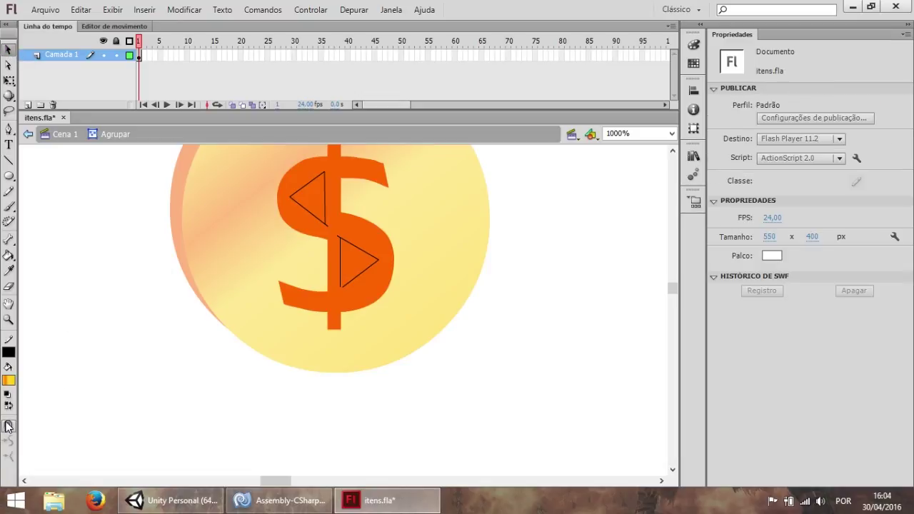
{"action": "key", "text": "ctrl+z"}
{"action": "key", "text": "ctrl+y"}
{"action": "left_click", "coordinate": [357, 264]}
{"action": "key", "text": "Delete"}
{"action": "left_click", "coordinate": [315, 211]}
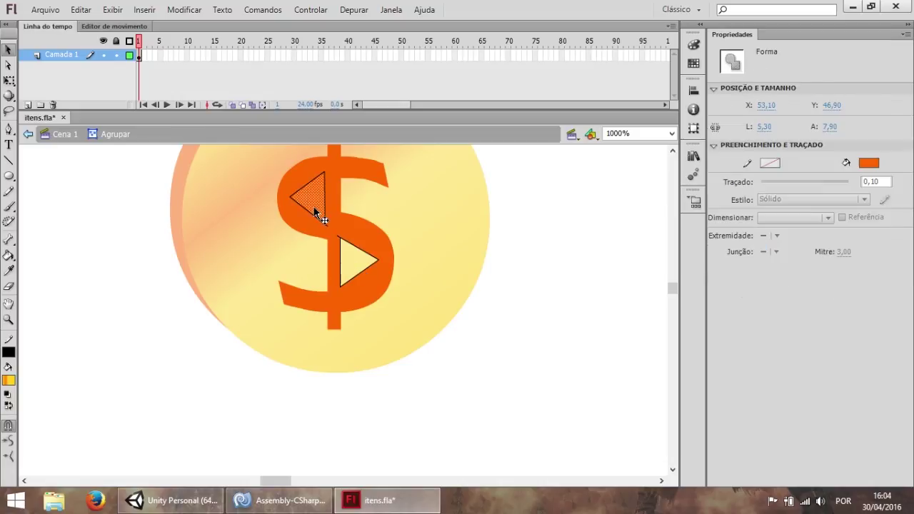
{"action": "key", "text": "Delete"}
Remove the triangle outlines and bend the notch edges into smooth curves
{"action": "double_click", "coordinate": [306, 208]}
{"action": "key", "text": "Delete"}
{"action": "double_click", "coordinate": [364, 268]}
{"action": "key", "text": "Delete"}
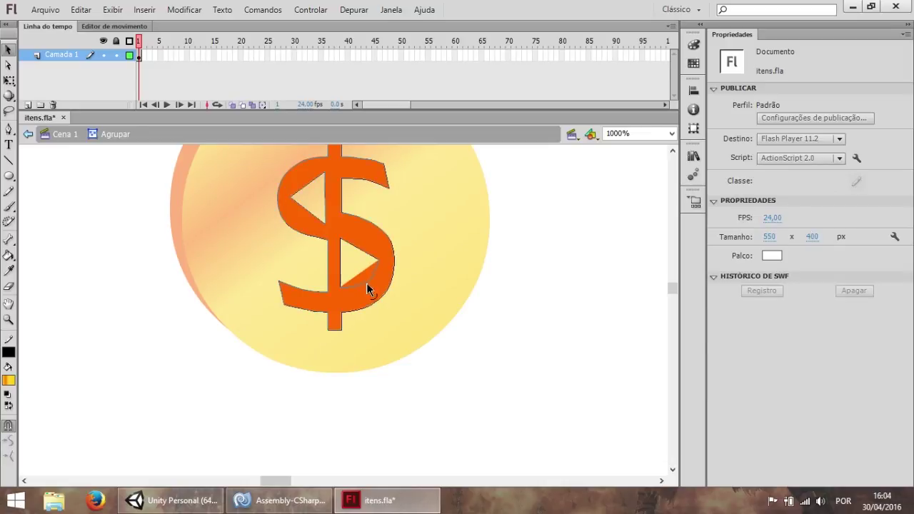
{"action": "left_click_drag", "start_coordinate": [367, 251], "coordinate": [366, 242]}
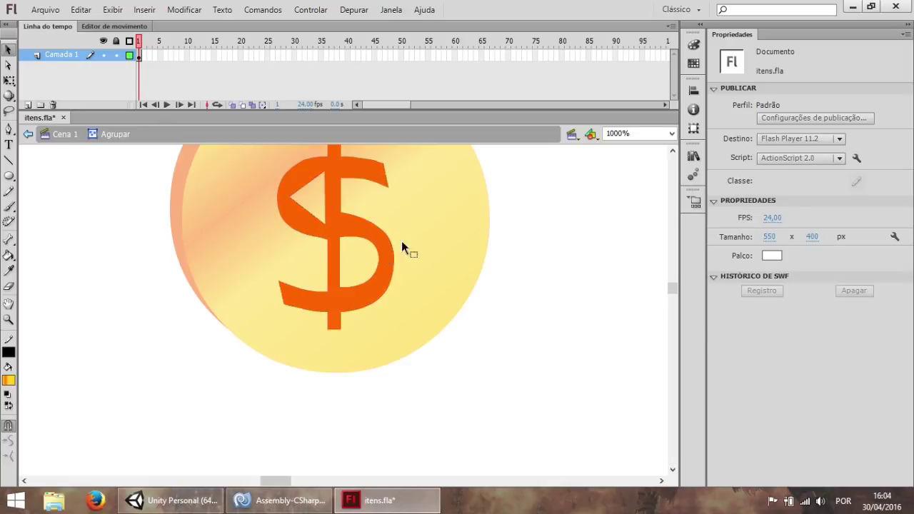
{"action": "left_click_drag", "start_coordinate": [310, 213], "coordinate": [305, 176]}
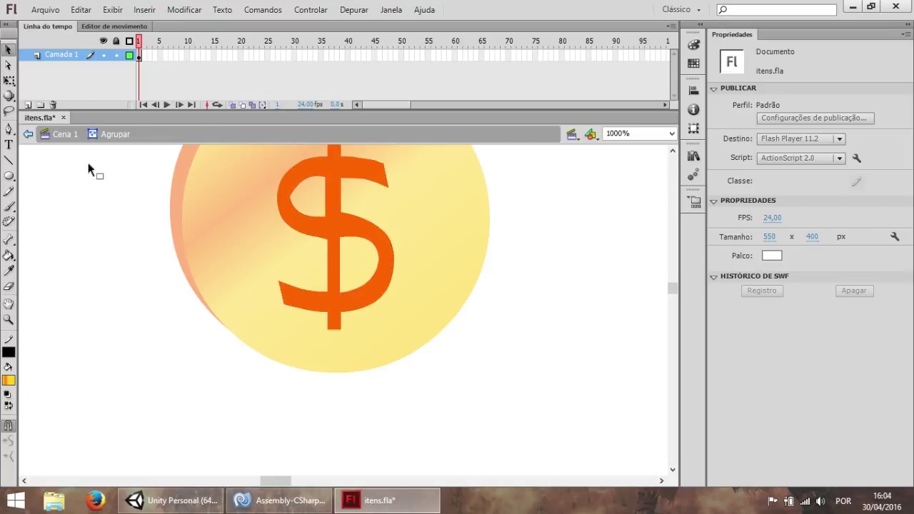
Offset a copy of the dollar sign shape to X 52.20, Y 40.10 to double its edge
{"action": "double_click", "coordinate": [470, 374]}
{"action": "scroll", "coordinate": [490, 368], "scroll_direction": "up", "scroll_amount": 3}
{"action": "left_click_drag", "start_coordinate": [382, 366], "coordinate": [382, 348]}
{"action": "scroll", "coordinate": [383, 354], "scroll_direction": "up", "scroll_amount": 1}
{"action": "scroll", "coordinate": [386, 353], "scroll_direction": "down", "scroll_amount": 1}
{"action": "scroll", "coordinate": [378, 354], "scroll_direction": "down", "scroll_amount": 1}
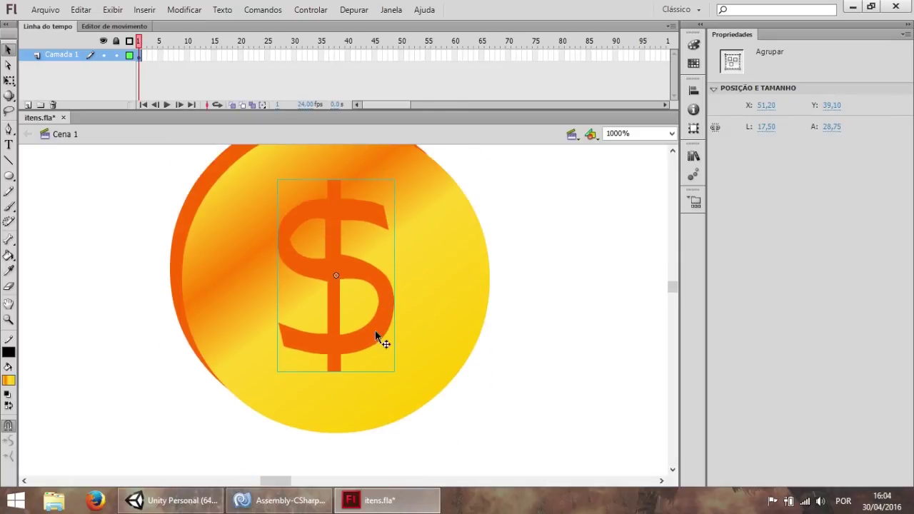
{"action": "double_click", "coordinate": [381, 293]}
{"action": "left_click", "coordinate": [392, 298]}
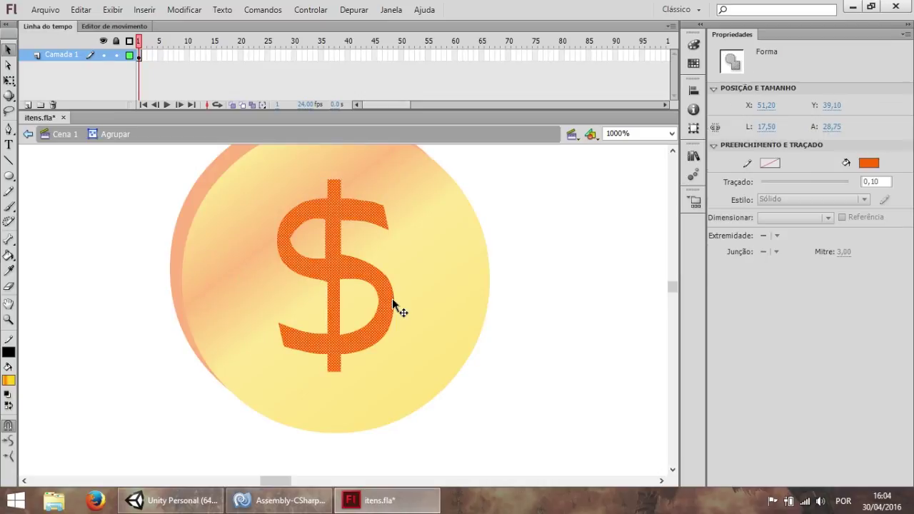
{"action": "left_click_drag", "start_coordinate": [392, 299], "coordinate": [366, 311]}
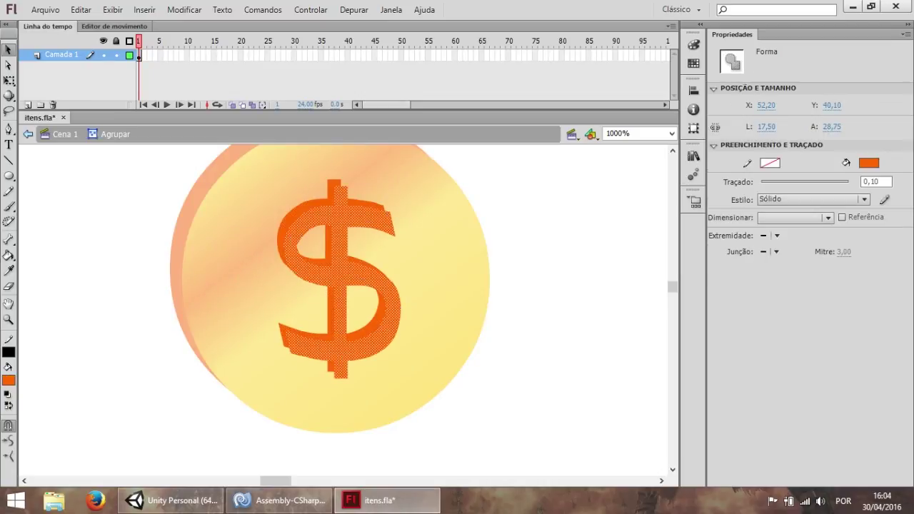
{"action": "left_click", "coordinate": [8, 380]}
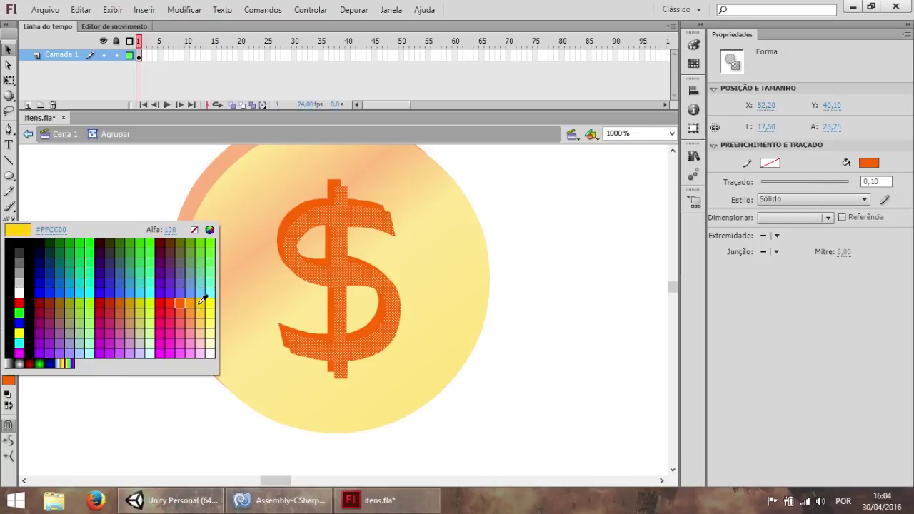
Fill the front dollar sign with yellow #FFCC00 and exit the group
{"action": "left_click", "coordinate": [202, 299]}
{"action": "left_click", "coordinate": [505, 291]}
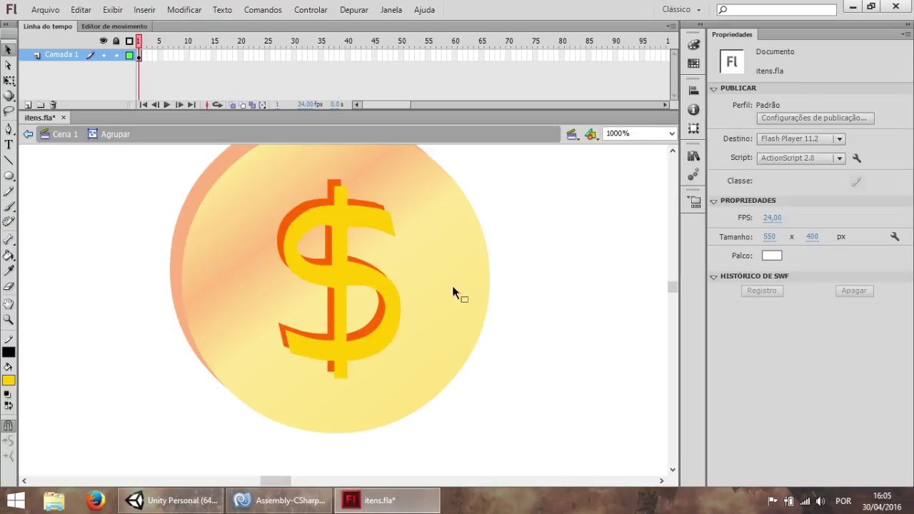
{"action": "double_click", "coordinate": [535, 270]}
{"action": "left_click", "coordinate": [590, 289]}
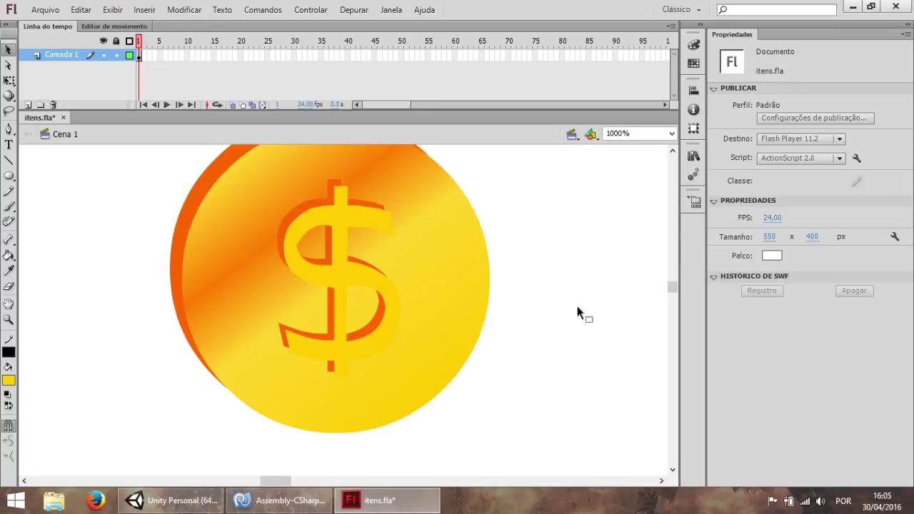
Zoom to frame the whole coin and save itens.fla
{"action": "key", "text": "ctrl+minus"}
{"action": "key", "text": "ctrl+minus"}
{"action": "key", "text": "ctrl+minus"}
{"action": "key", "text": "ctrl+equal"}
{"action": "key", "text": "ctrl+equal"}
{"action": "key", "text": "ctrl+s"}
Export the coin to the desktop as itens.png at 2292 × 1667 pixels, 300 dpi
{"action": "left_click", "coordinate": [45, 9]}
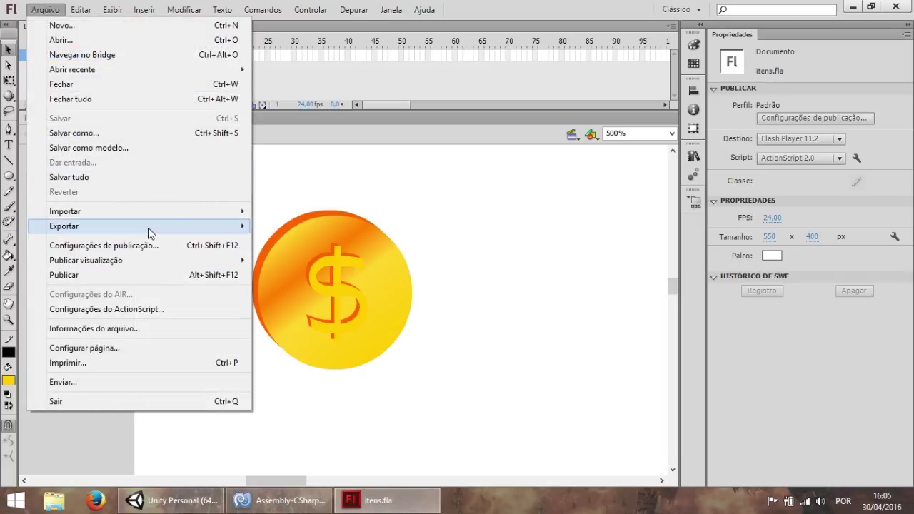
{"action": "mouse_move", "coordinate": [147, 226]}
{"action": "left_click", "coordinate": [356, 229]}
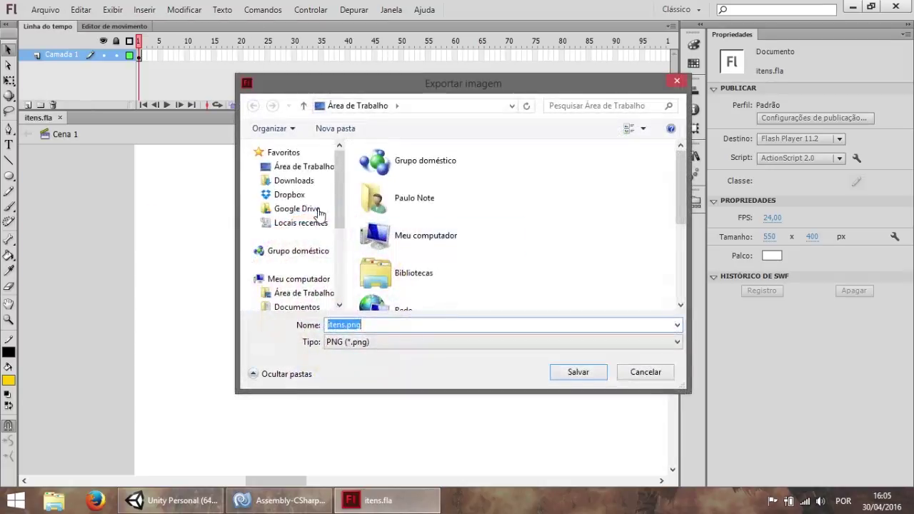
{"action": "left_click", "coordinate": [303, 169]}
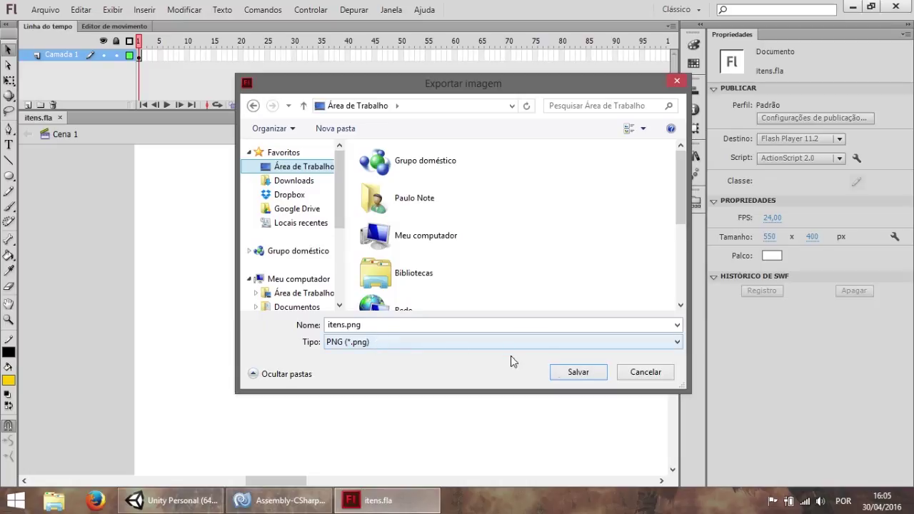
{"action": "left_click", "coordinate": [589, 374]}
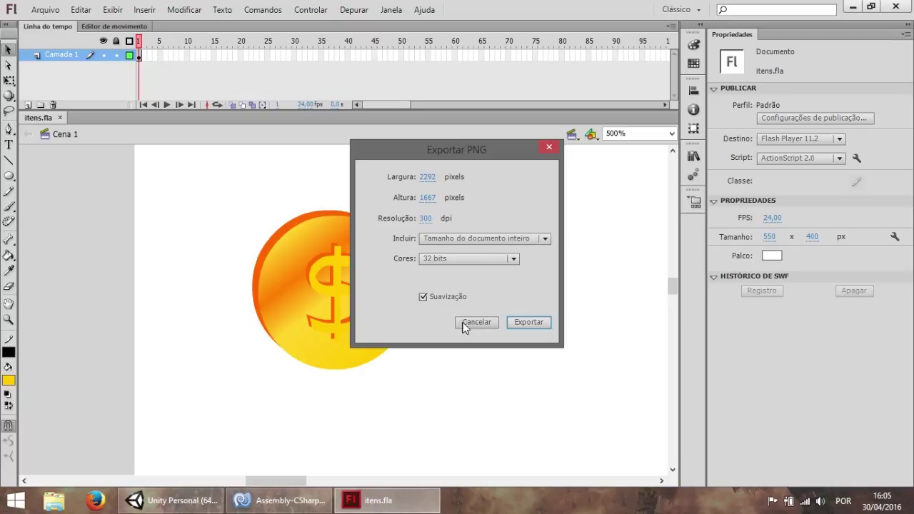
{"action": "left_click", "coordinate": [529, 322]}
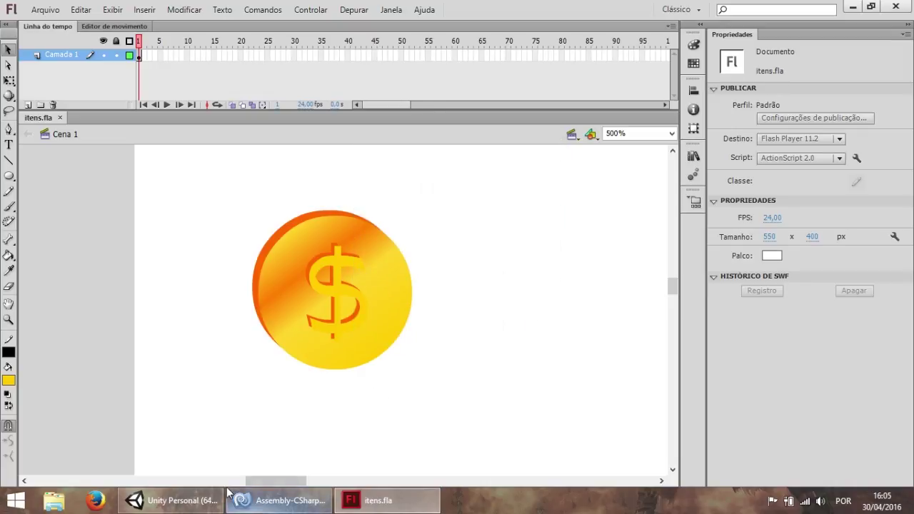
{"action": "left_click", "coordinate": [189, 500]}
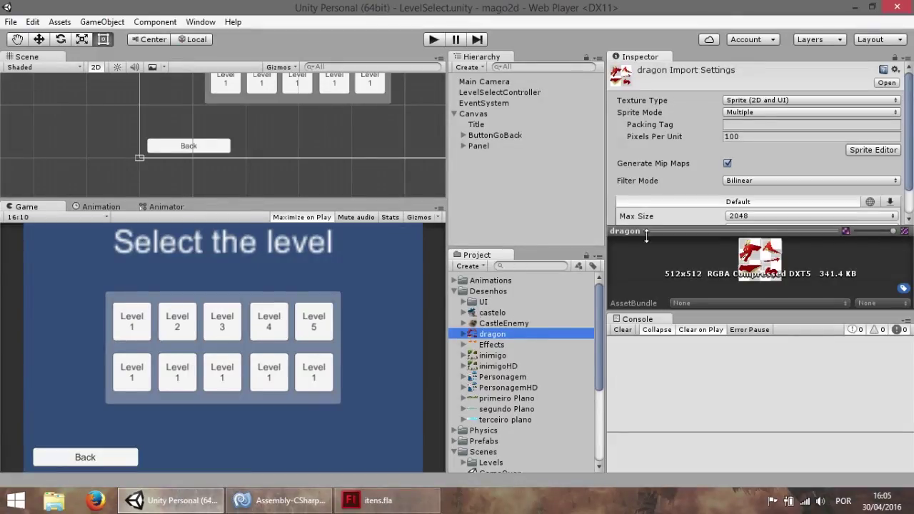
Drag itens.png from the desktop into Unity's Desenhos folder, importing it as a 2048x1490 sprite
{"action": "left_click", "coordinate": [850, 8]}
{"action": "left_click", "coordinate": [857, 8]}
{"action": "left_click", "coordinate": [860, 10]}
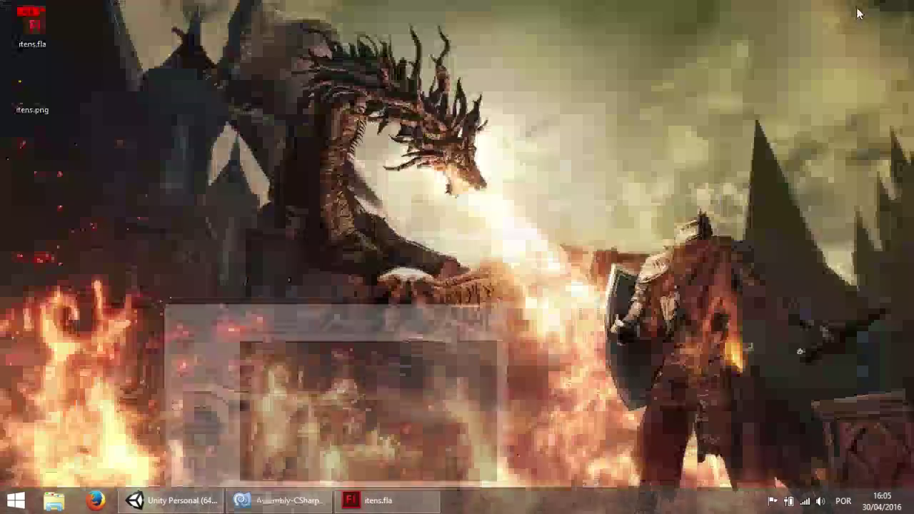
{"action": "left_click_drag", "start_coordinate": [64, 107], "coordinate": [378, 497]}
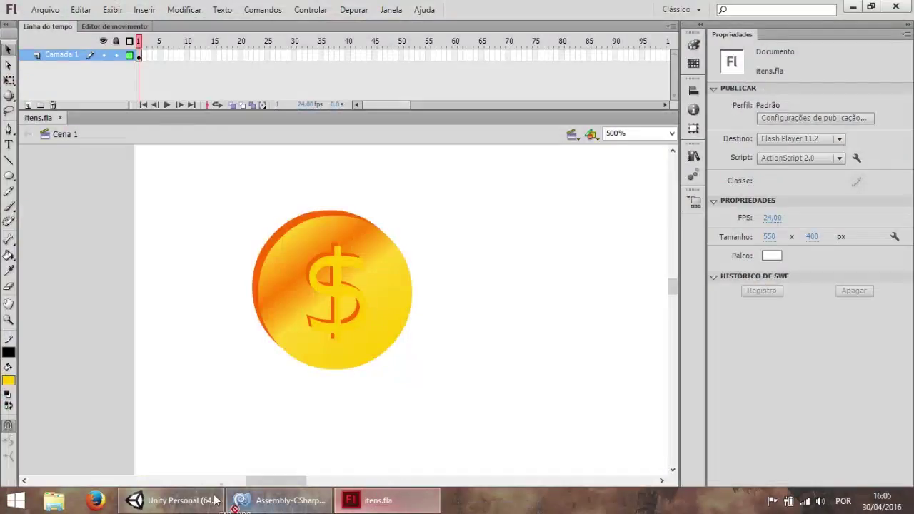
{"action": "mouse_move", "coordinate": [379, 497]}
{"action": "left_mouse_down"}
{"action": "mouse_move", "coordinate": [281, 486]}
{"action": "mouse_move", "coordinate": [490, 291]}
{"action": "left_mouse_up"}
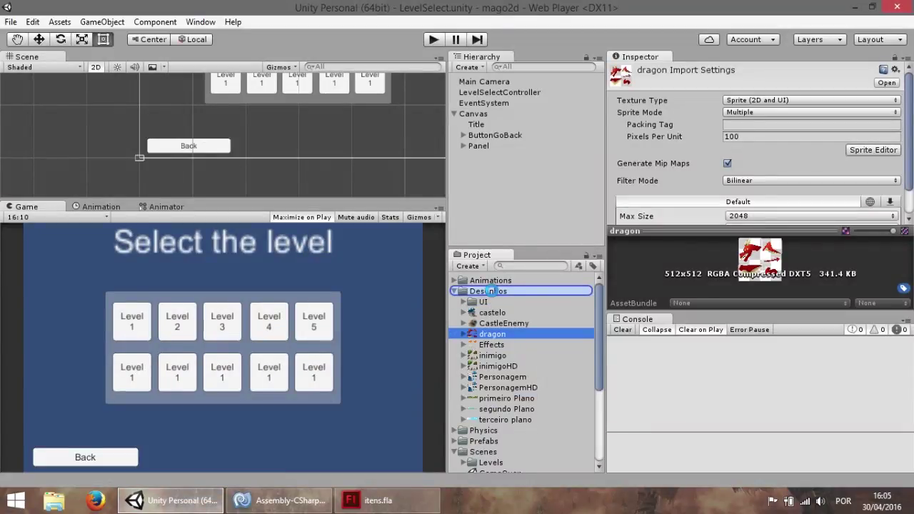
{"action": "left_click_drag", "start_coordinate": [490, 292], "coordinate": [492, 290]}
{"action": "scroll", "coordinate": [509, 365], "scroll_direction": "down", "scroll_amount": 3}
{"action": "scroll", "coordinate": [505, 343], "scroll_direction": "up", "scroll_amount": 1}
Set the itens texture to Sprite with Sprite Mode Multiple and apply the import settings
{"action": "left_click", "coordinate": [469, 296]}
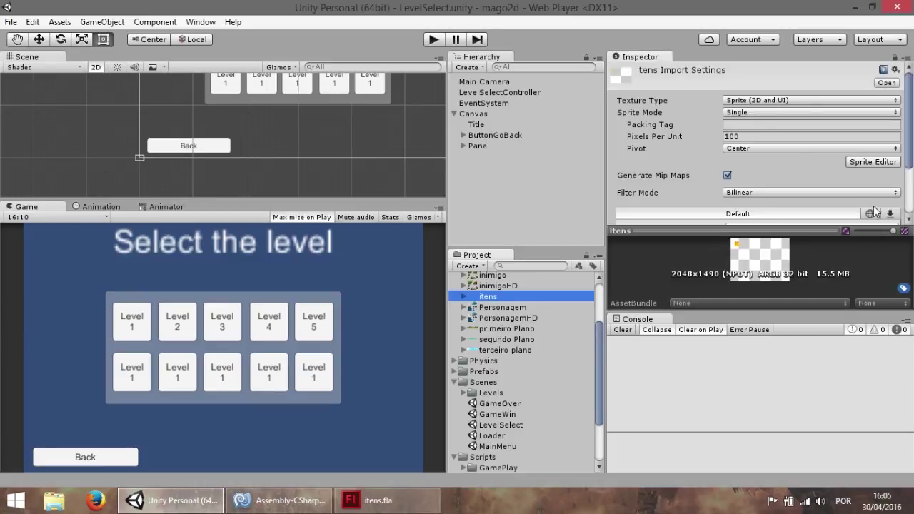
{"action": "left_click", "coordinate": [746, 102]}
{"action": "left_click", "coordinate": [752, 101]}
{"action": "left_click", "coordinate": [750, 112]}
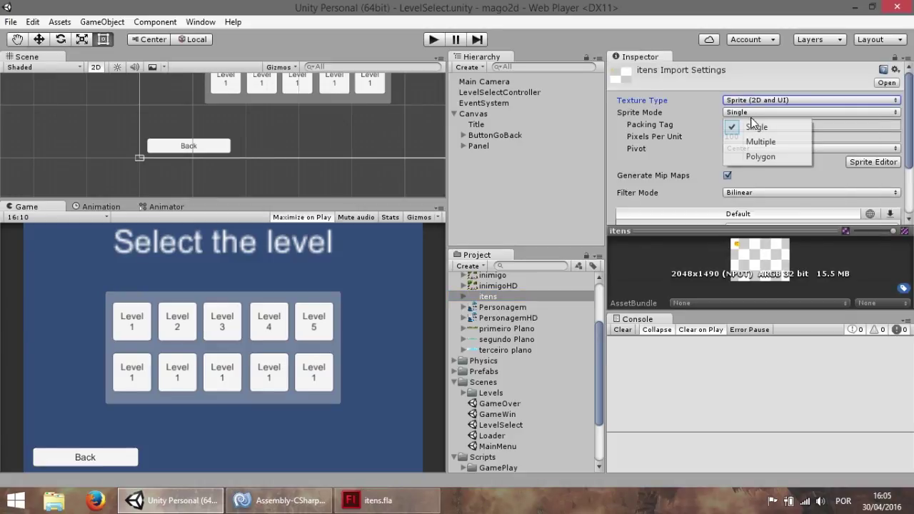
{"action": "left_click", "coordinate": [763, 141]}
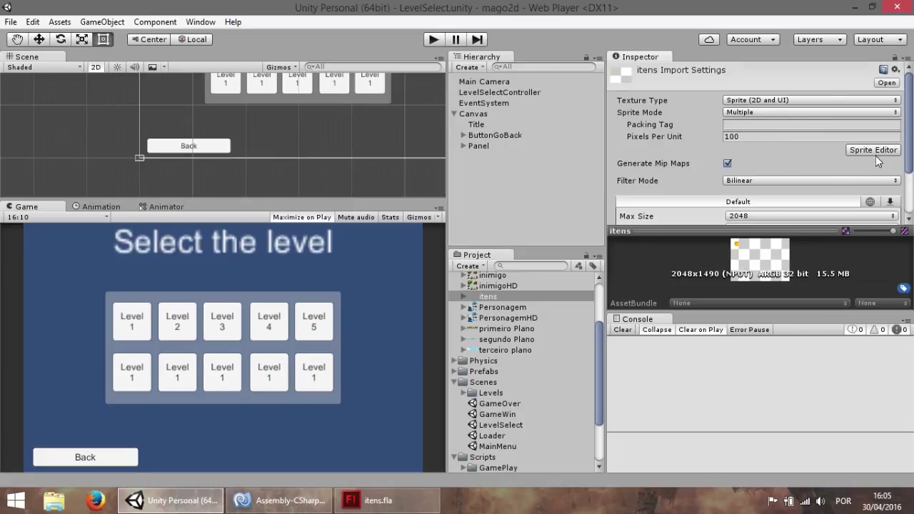
{"action": "scroll", "coordinate": [875, 156], "scroll_direction": "down", "scroll_amount": 2}
{"action": "scroll", "coordinate": [876, 156], "scroll_direction": "up", "scroll_amount": 1}
{"action": "left_click", "coordinate": [876, 119]}
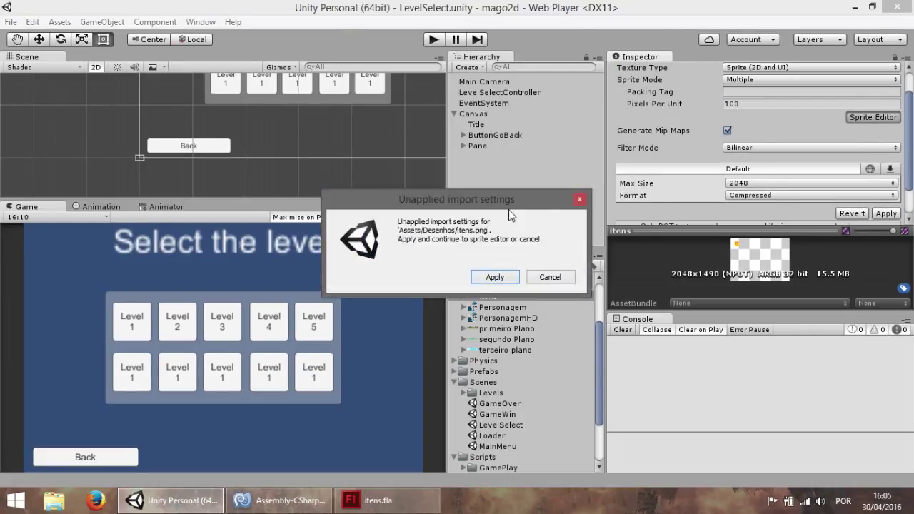
{"action": "left_click", "coordinate": [496, 278]}
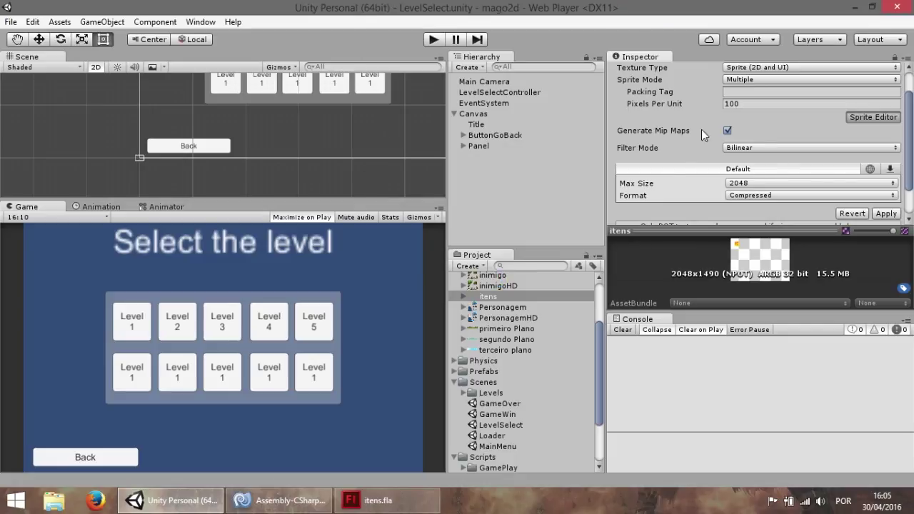
Slice itens automatically in the Sprite Editor and select the resulting itens_0 sprite
{"action": "left_click", "coordinate": [873, 116]}
{"action": "left_click", "coordinate": [21, 25]}
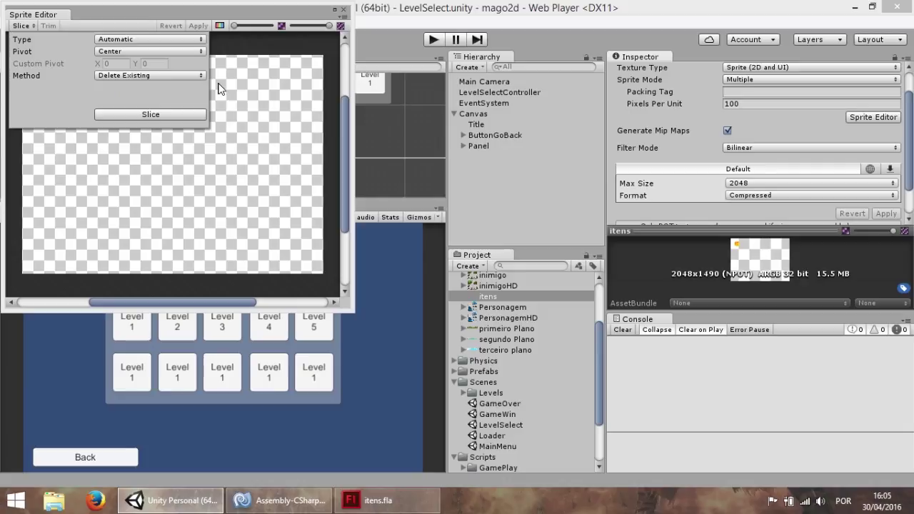
{"action": "left_click", "coordinate": [166, 115]}
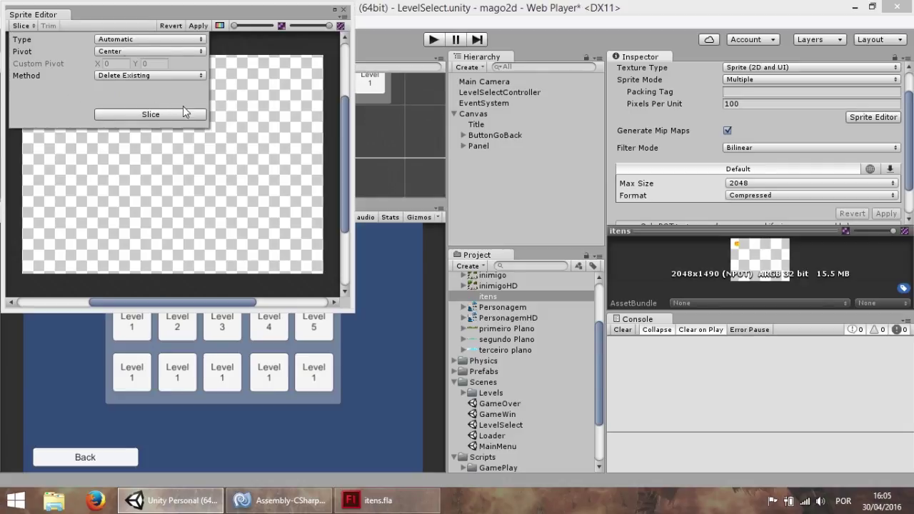
{"action": "left_click", "coordinate": [153, 113]}
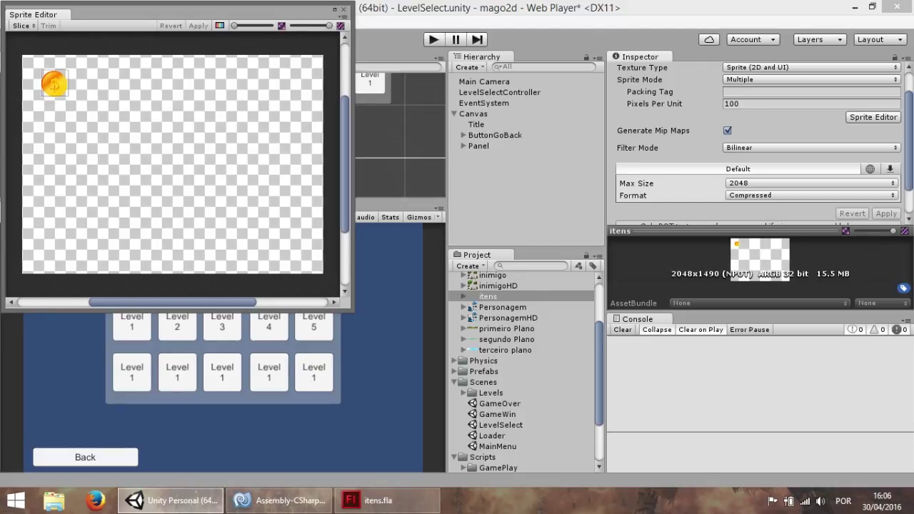
{"action": "left_click", "coordinate": [343, 10]}
{"action": "left_click", "coordinate": [463, 296]}
{"action": "left_click", "coordinate": [501, 307]}
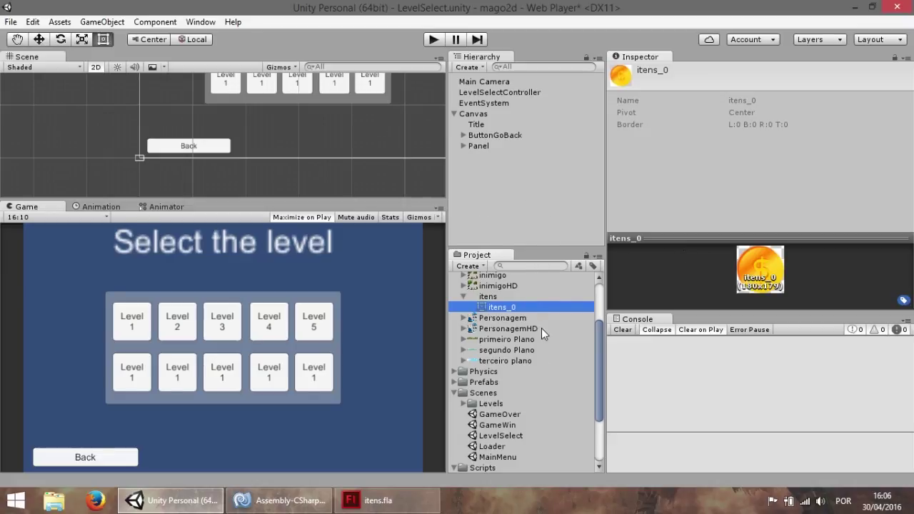
Open Level1 from Scenes > Levels, saving the modified LevelSelect scene when prompted
{"action": "scroll", "coordinate": [526, 361], "scroll_direction": "up", "scroll_amount": 2}
{"action": "scroll", "coordinate": [525, 365], "scroll_direction": "down", "scroll_amount": 5}
{"action": "scroll", "coordinate": [518, 350], "scroll_direction": "up", "scroll_amount": 5}
{"action": "scroll", "coordinate": [513, 342], "scroll_direction": "up", "scroll_amount": 1}
{"action": "scroll", "coordinate": [513, 346], "scroll_direction": "down", "scroll_amount": 4}
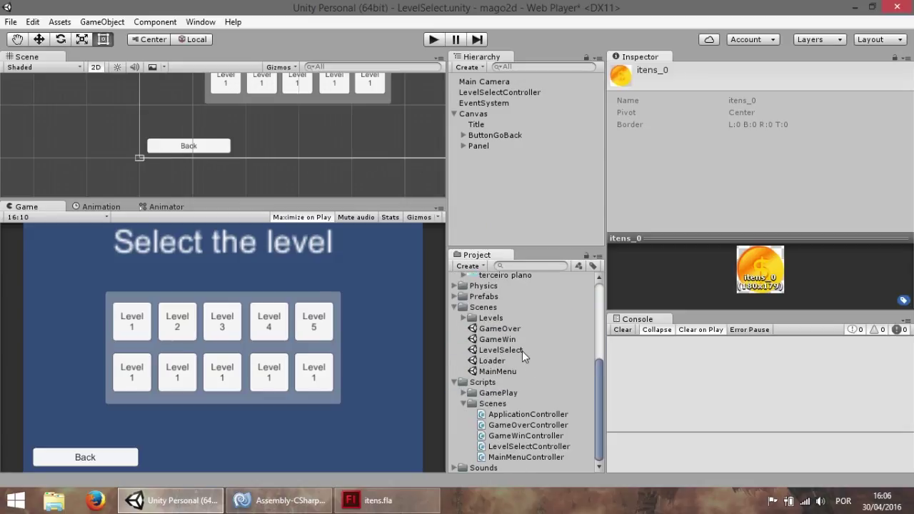
{"action": "double_click", "coordinate": [475, 319]}
{"action": "double_click", "coordinate": [512, 328]}
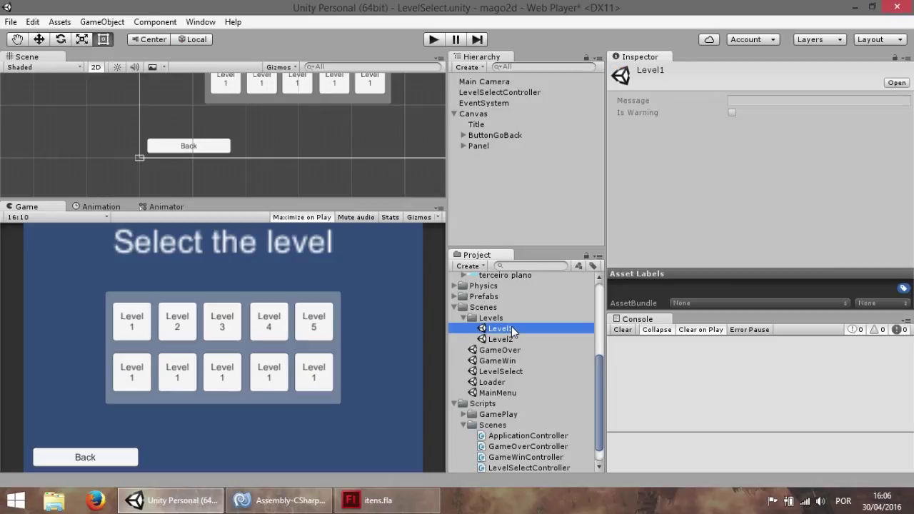
{"action": "left_click", "coordinate": [441, 279]}
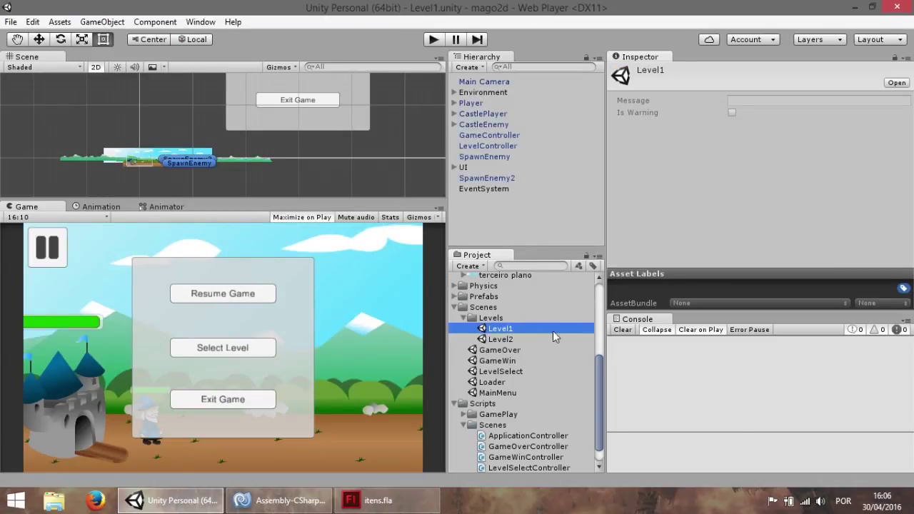
{"action": "left_click", "coordinate": [528, 360]}
{"action": "scroll", "coordinate": [528, 358], "scroll_direction": "up", "scroll_amount": 3}
{"action": "scroll", "coordinate": [526, 357], "scroll_direction": "up", "scroll_amount": 3}
{"action": "scroll", "coordinate": [518, 358], "scroll_direction": "up", "scroll_amount": 3}
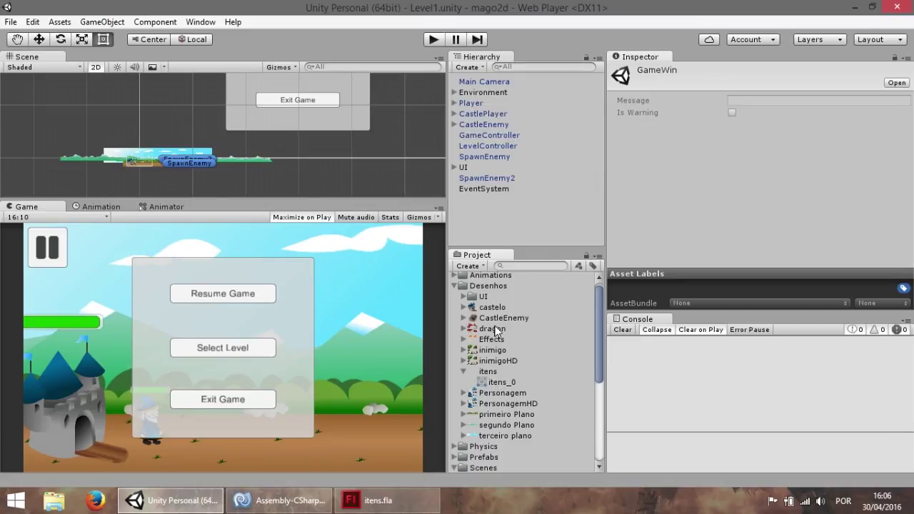
Add the itens_0 coin to the Level1 Hierarchy and set its Order in Layer to 10
{"action": "left_click_drag", "start_coordinate": [502, 382], "coordinate": [491, 215]}
{"action": "double_click", "coordinate": [480, 200]}
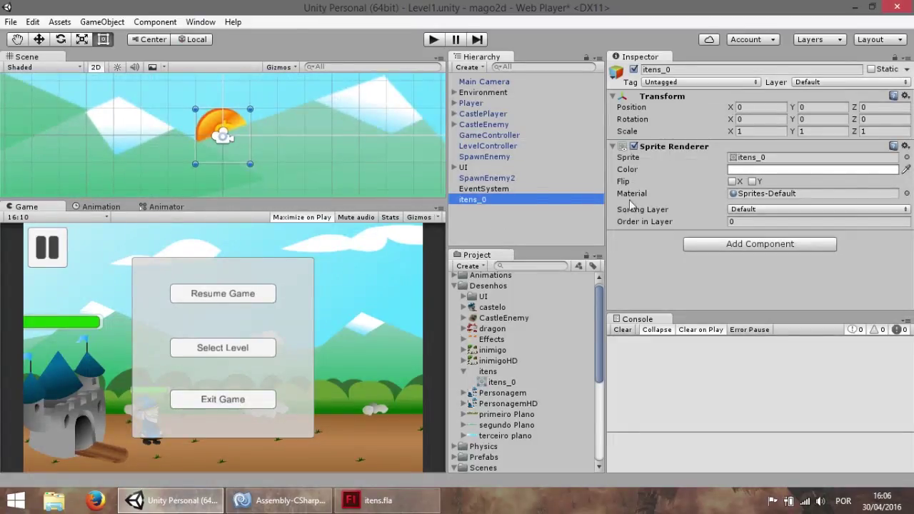
{"action": "left_click", "coordinate": [751, 222]}
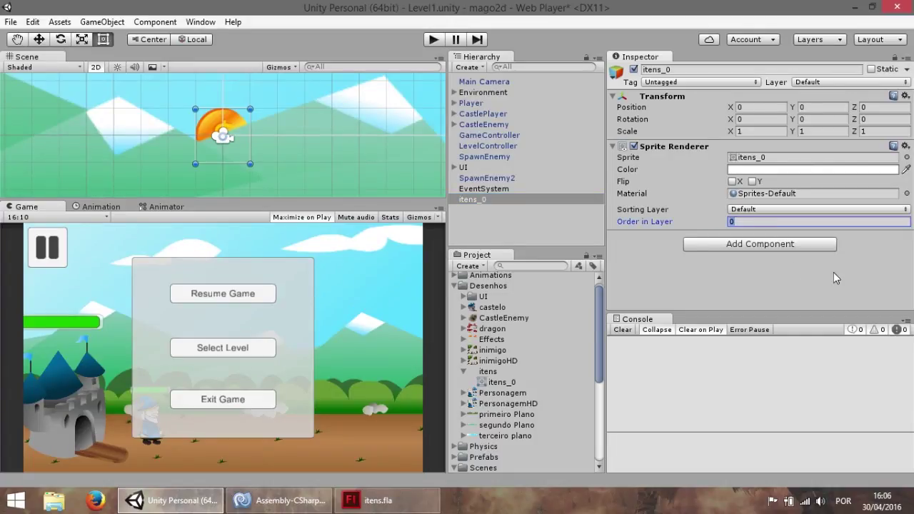
{"action": "type", "text": "2"}
{"action": "key", "text": "BackSpace"}
{"action": "type", "text": "10"}
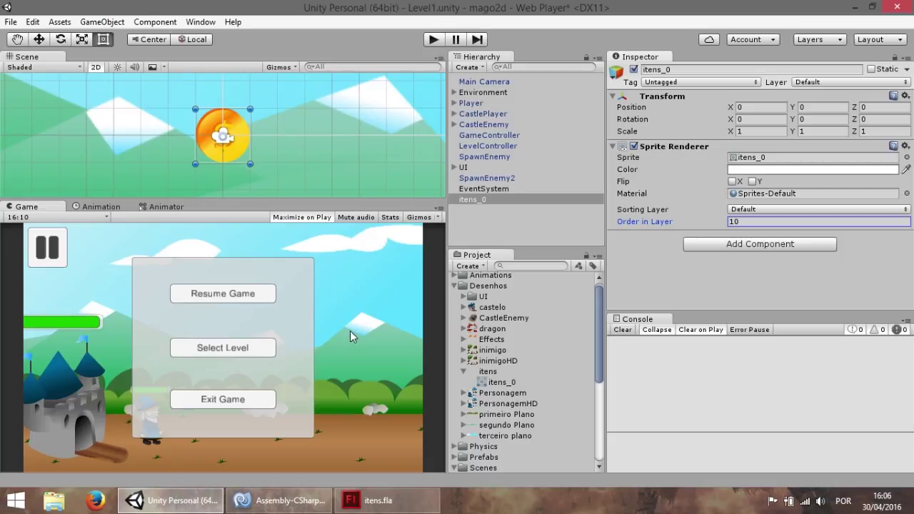
Move the coin beside the wizard to X 4.51, Y -1.49
{"action": "left_click", "coordinate": [38, 41]}
{"action": "mouse_move", "coordinate": [259, 139]}
{"action": "middle_mouse_down"}
{"action": "mouse_move", "coordinate": [330, 99]}
{"action": "mouse_move", "coordinate": [275, 99]}
{"action": "middle_mouse_up"}
{"action": "mouse_move", "coordinate": [226, 88]}
{"action": "left_mouse_down"}
{"action": "mouse_move", "coordinate": [278, 104]}
{"action": "mouse_move", "coordinate": [278, 120]}
{"action": "left_mouse_up"}
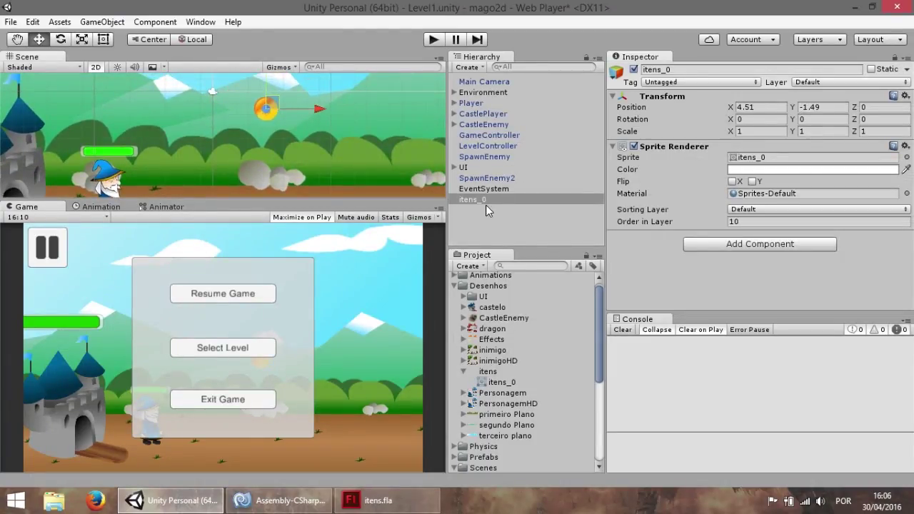
{"action": "left_click", "coordinate": [719, 244]}
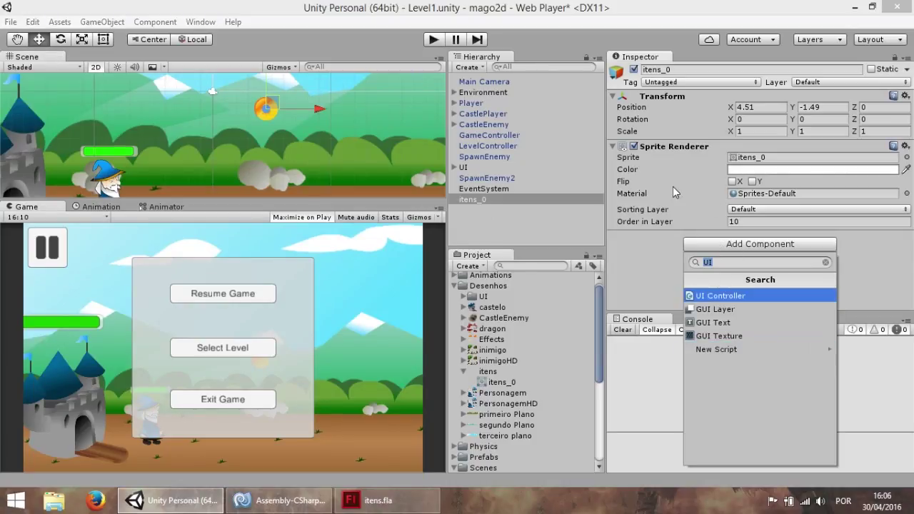
{"action": "left_click", "coordinate": [516, 381]}
Rename the itens coin sprite to gold in the Sprite Editor and apply
{"action": "left_click", "coordinate": [515, 383]}
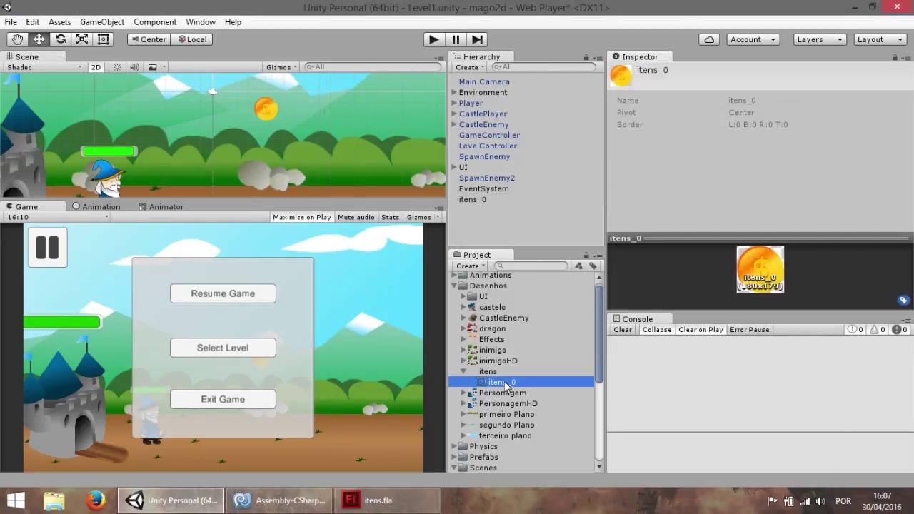
{"action": "right_click", "coordinate": [514, 385]}
{"action": "left_click", "coordinate": [488, 372]}
{"action": "scroll", "coordinate": [880, 147], "scroll_direction": "down", "scroll_amount": 2}
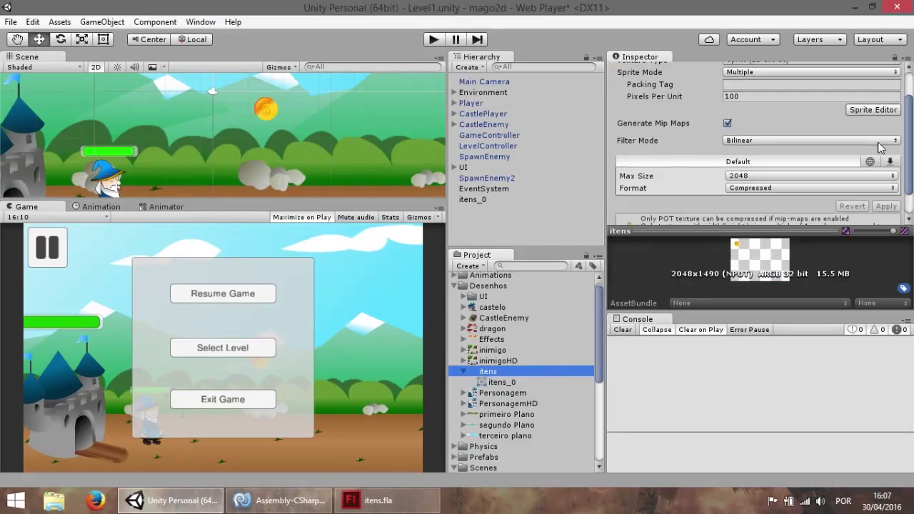
{"action": "left_click", "coordinate": [870, 110]}
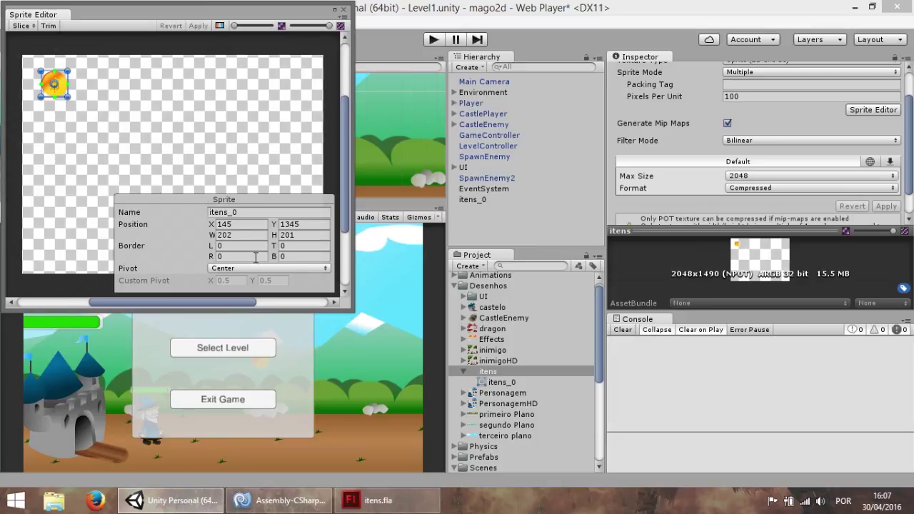
{"action": "left_click", "coordinate": [256, 209]}
{"action": "type", "text": "gold"}
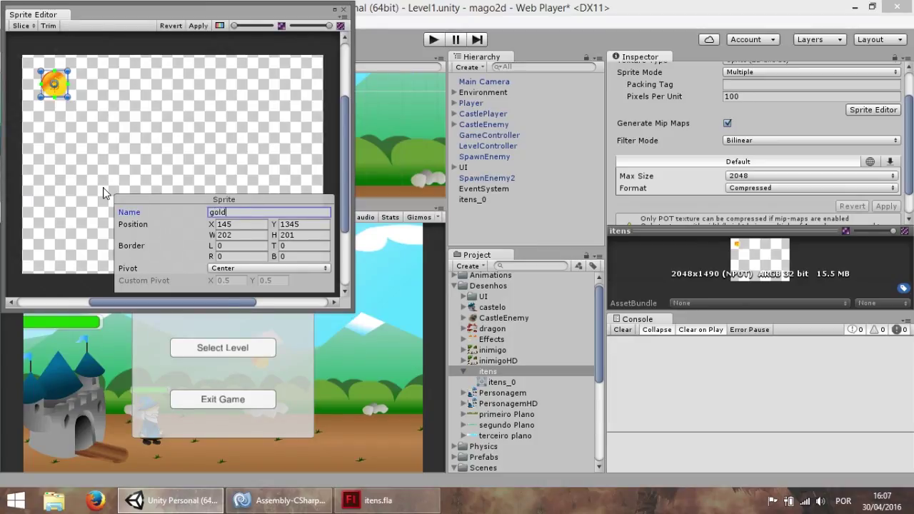
{"action": "left_click", "coordinate": [199, 25]}
Close the Sprite Editor and delete the old itens_0 object from the Hierarchy
{"action": "left_click", "coordinate": [343, 10]}
{"action": "left_click", "coordinate": [474, 199]}
{"action": "key", "text": "Delete"}
Add the gold sprite to the scene with Order in Layer 10, placed at 1.94, -7.54
{"action": "left_click_drag", "start_coordinate": [508, 380], "coordinate": [505, 209]}
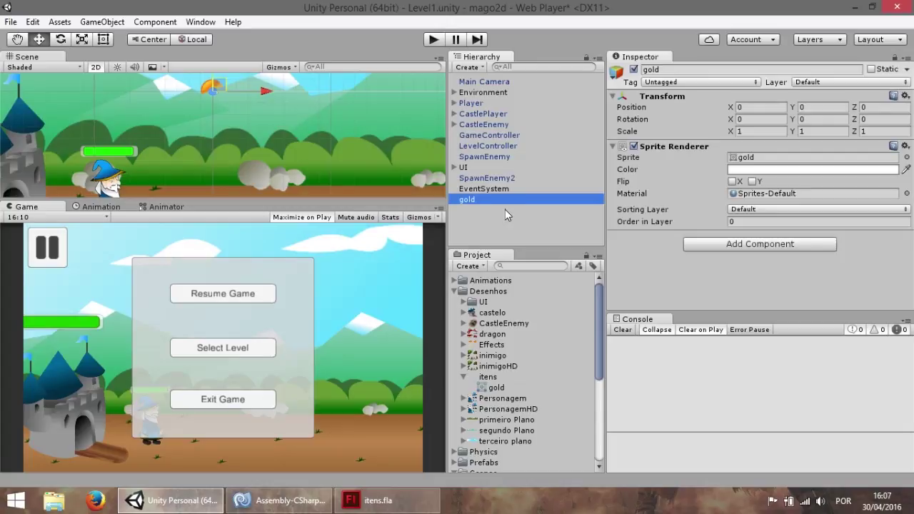
{"action": "left_click", "coordinate": [747, 222]}
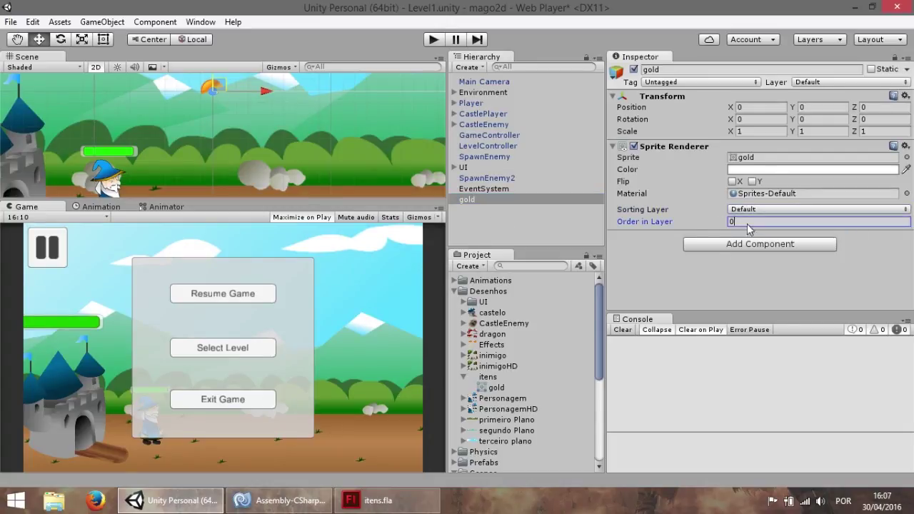
{"action": "type", "text": "10"}
{"action": "left_click_drag", "start_coordinate": [226, 80], "coordinate": [249, 170]}
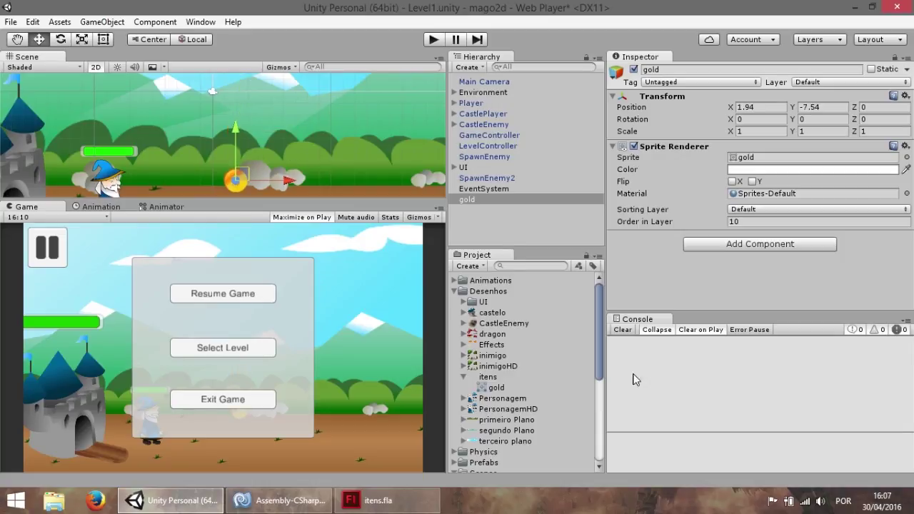
Create a new Itens folder inside the Animations folder
{"action": "left_click", "coordinate": [454, 281]}
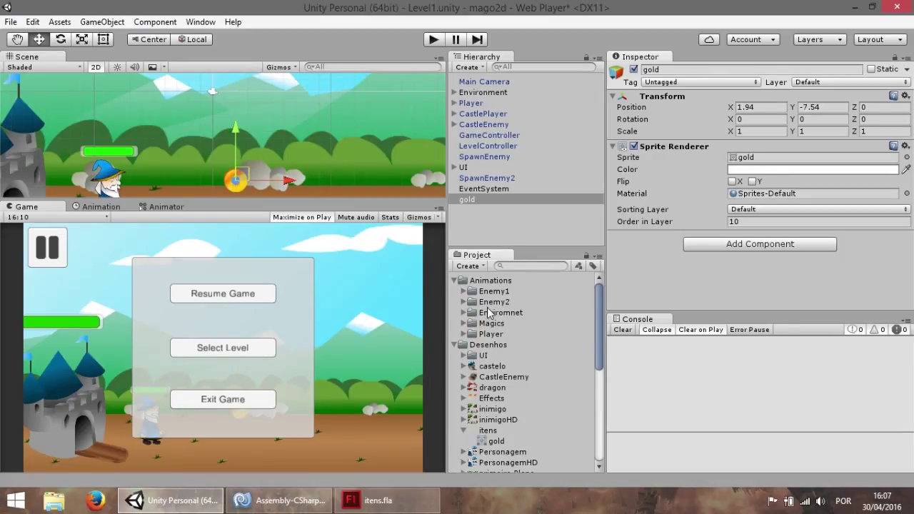
{"action": "left_click", "coordinate": [457, 344]}
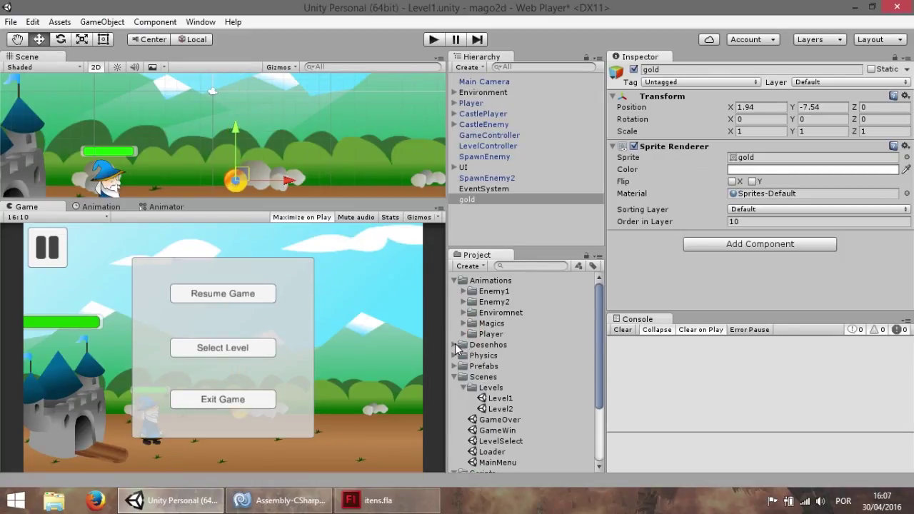
{"action": "left_click", "coordinate": [455, 377]}
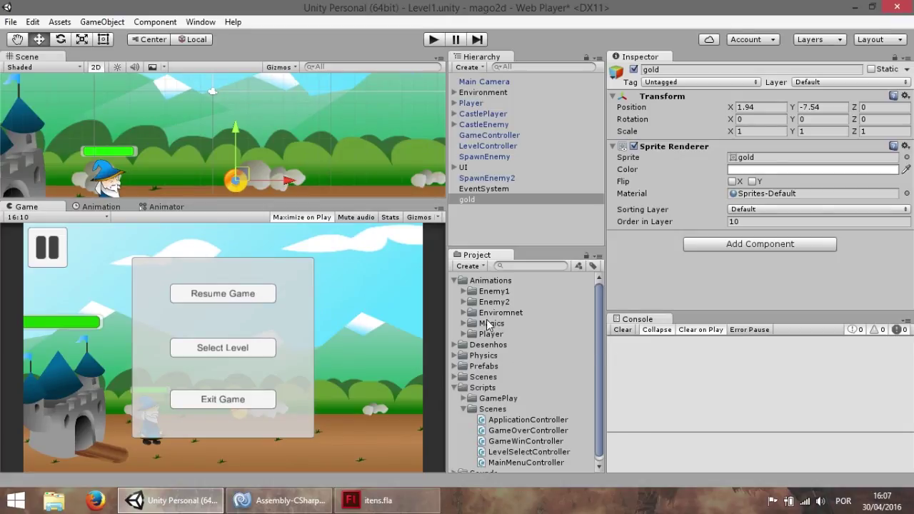
{"action": "left_click", "coordinate": [454, 387]}
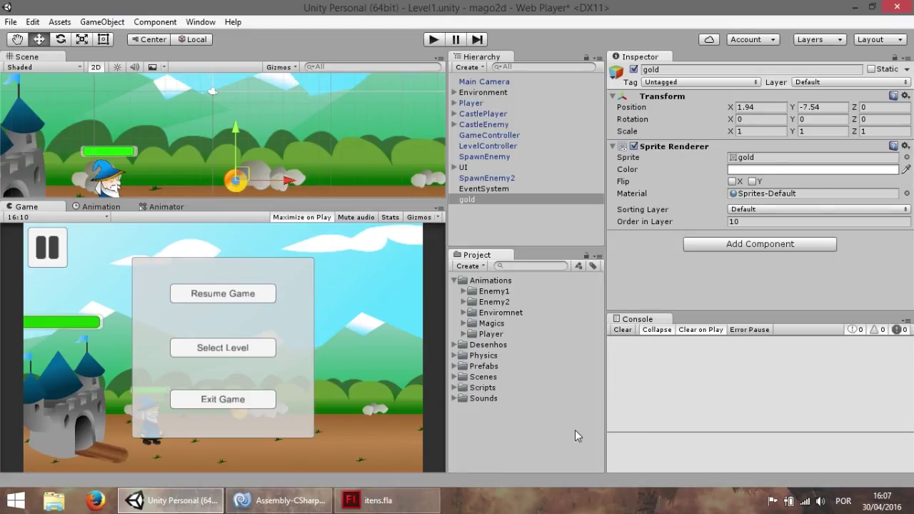
{"action": "right_click", "coordinate": [493, 280]}
{"action": "left_click", "coordinate": [695, 33]}
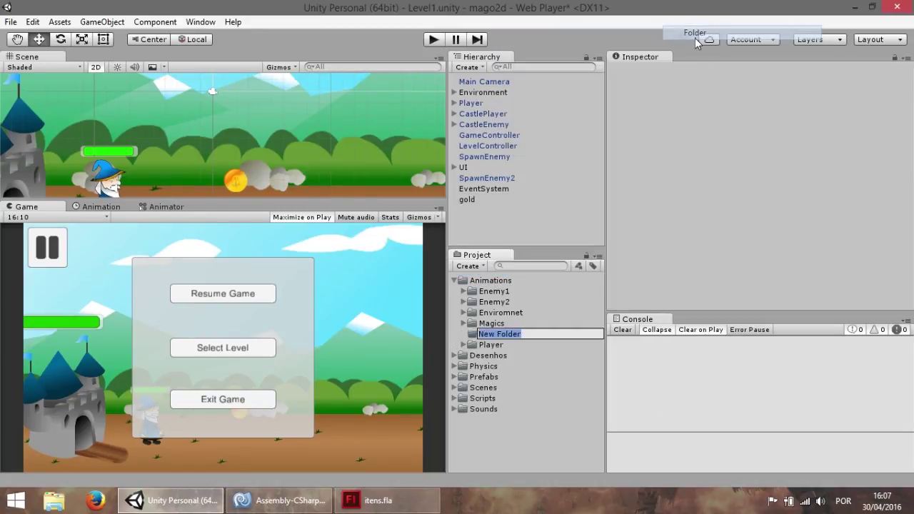
{"action": "type", "text": "Itens"}
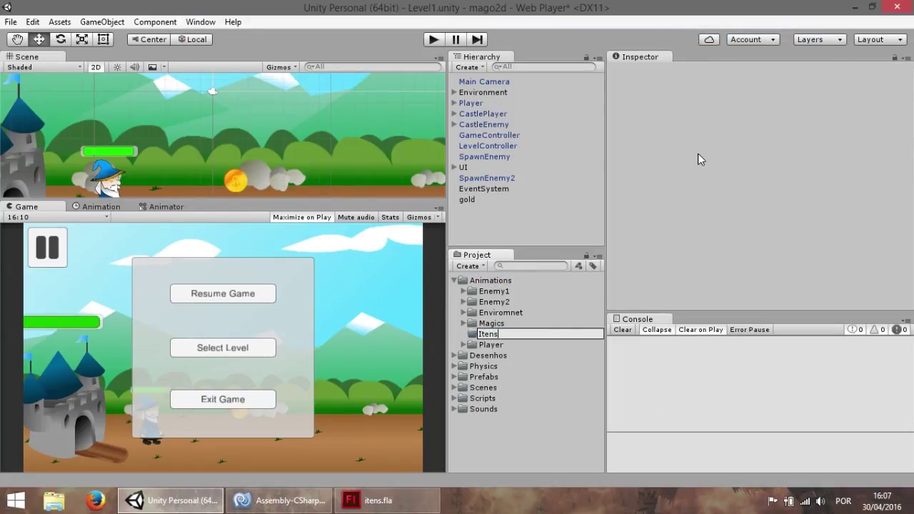
{"action": "key", "text": "Return"}
Select the gold object and bring up the Animation window for it
{"action": "left_click", "coordinate": [510, 290]}
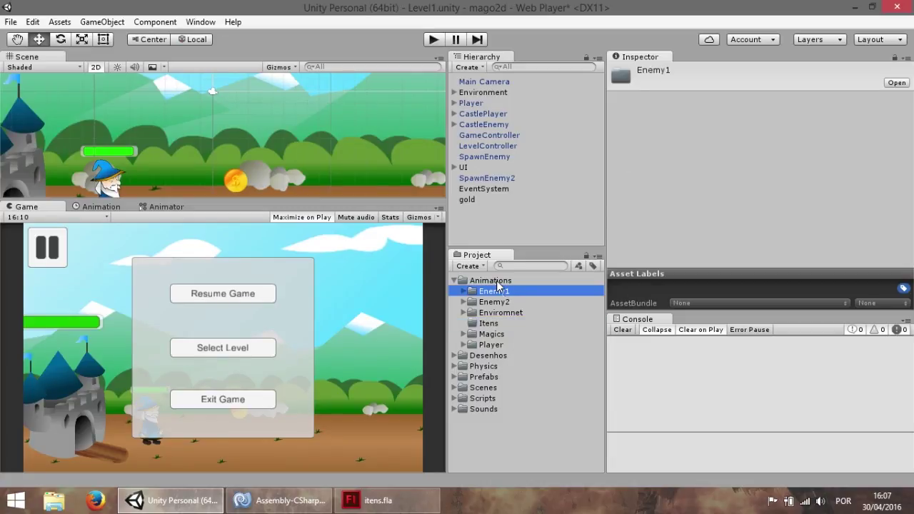
{"action": "left_click", "coordinate": [468, 199]}
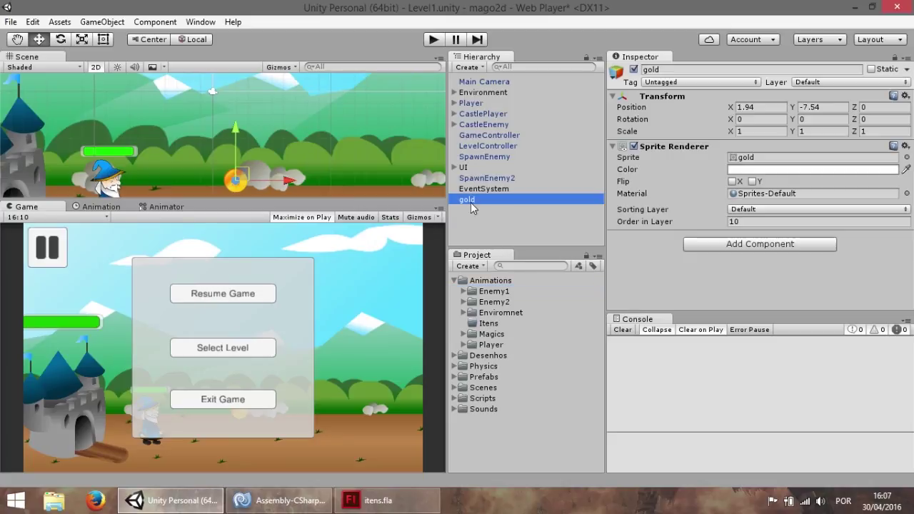
{"action": "right_click", "coordinate": [491, 324]}
{"action": "mouse_move", "coordinate": [550, 83]}
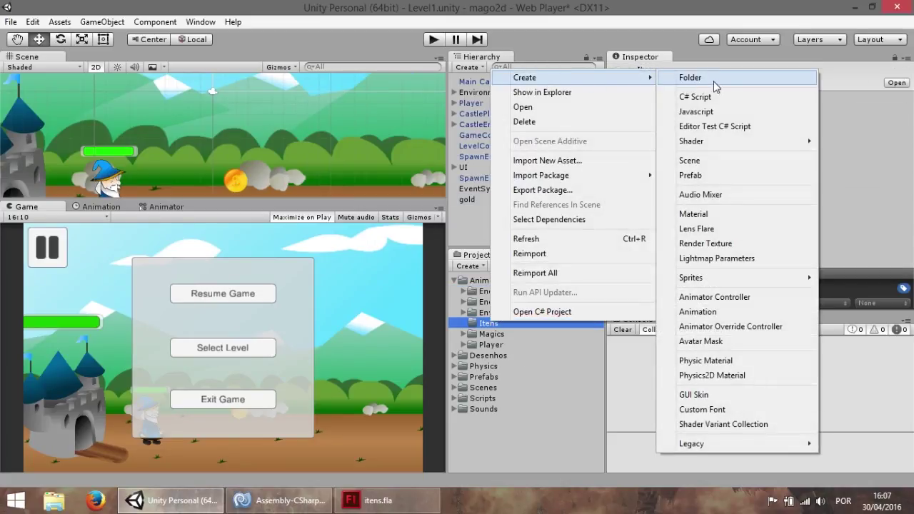
{"action": "left_click", "coordinate": [465, 205]}
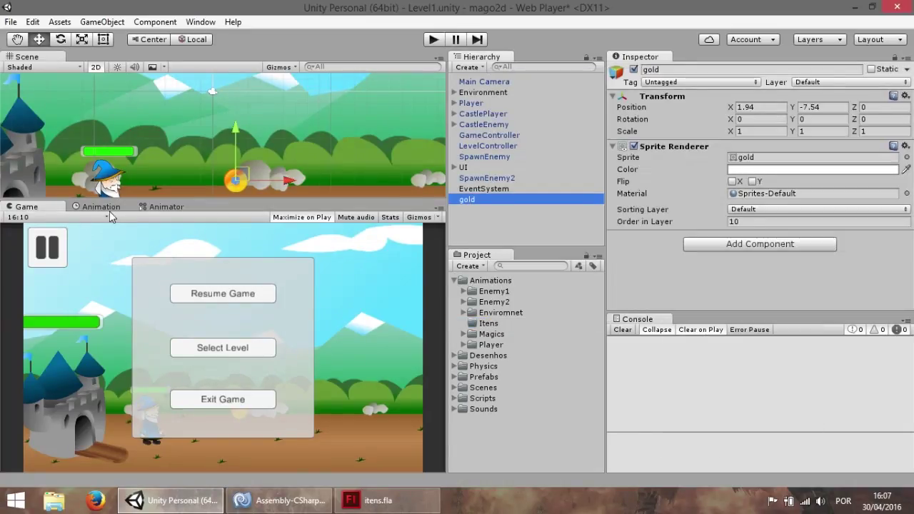
{"action": "left_click", "coordinate": [100, 207]}
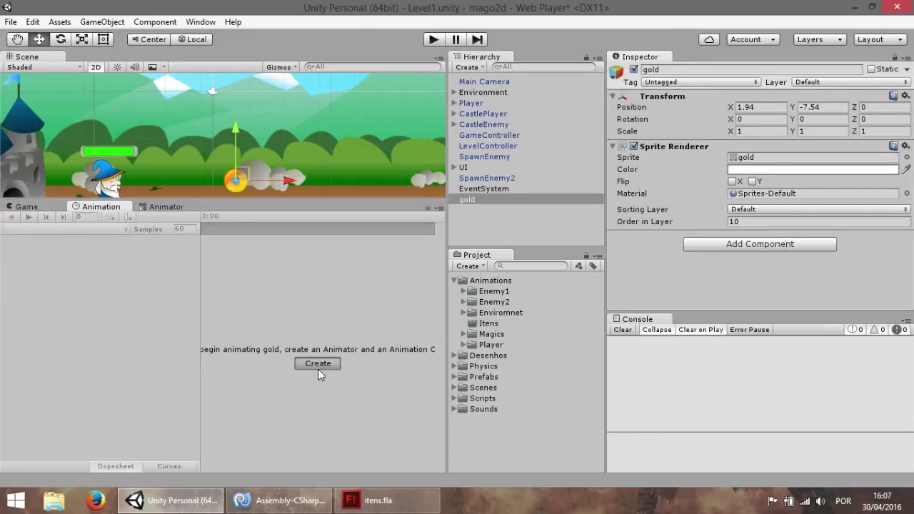
Create a gold animation clip saved in Animations/Itens, adding a gold Animator controller
{"action": "left_click", "coordinate": [317, 367]}
{"action": "double_click", "coordinate": [172, 123]}
{"action": "left_click", "coordinate": [167, 166]}
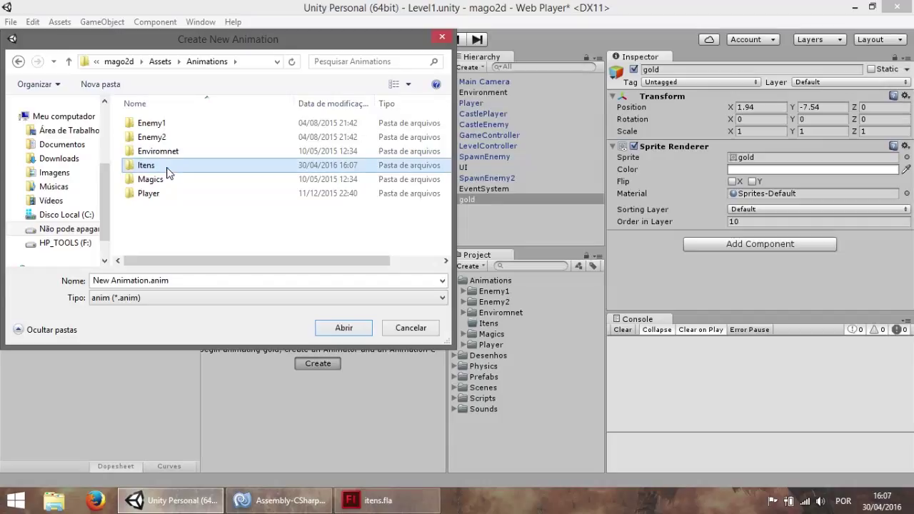
{"action": "double_click", "coordinate": [153, 169]}
{"action": "triple_click", "coordinate": [160, 280]}
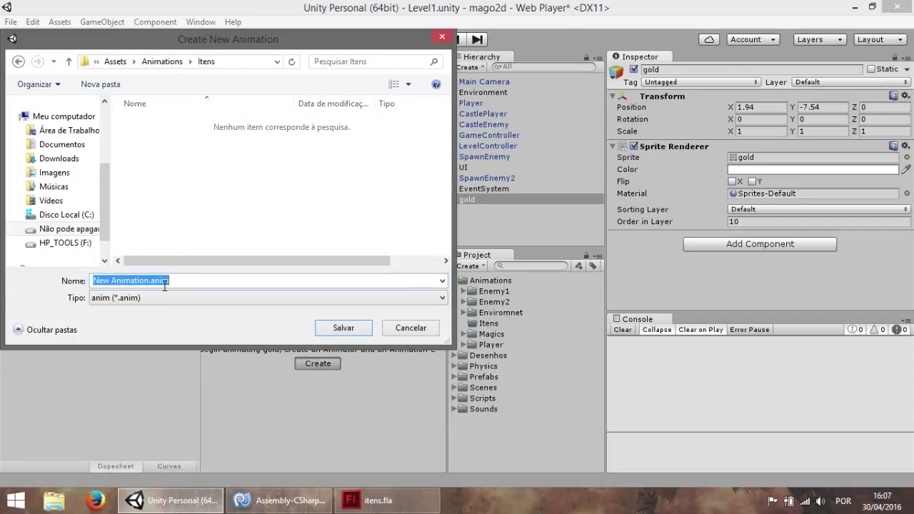
{"action": "type", "text": "gold"}
{"action": "key", "text": "Return"}
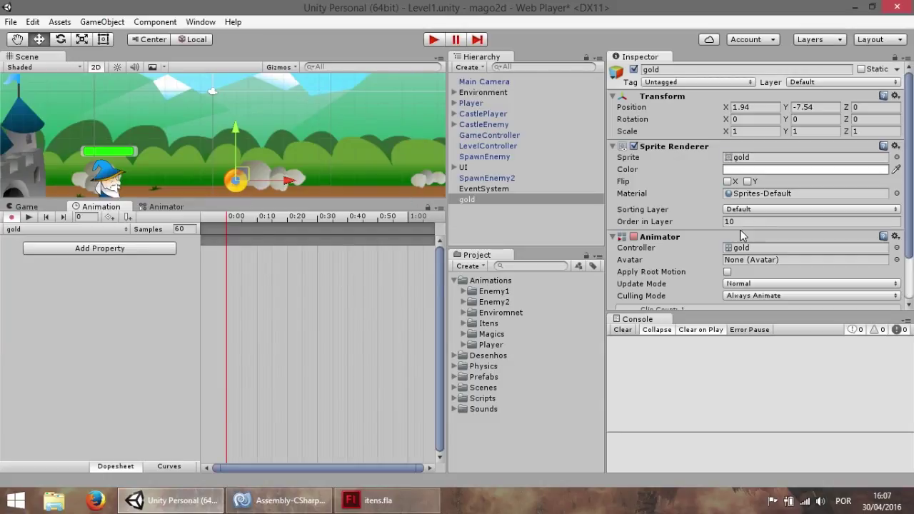
Record a starting colour keyframe on the gold sprite's Sprite Renderer Color
{"action": "left_click", "coordinate": [754, 170]}
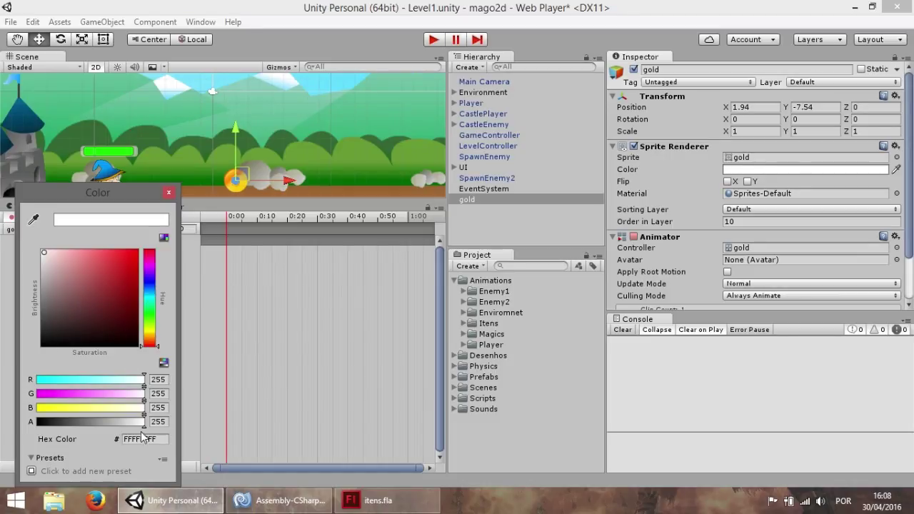
{"action": "left_click", "coordinate": [237, 222]}
{"action": "left_click", "coordinate": [748, 173]}
{"action": "left_click_drag", "start_coordinate": [47, 271], "coordinate": [11, 234]}
{"action": "left_click", "coordinate": [255, 272]}
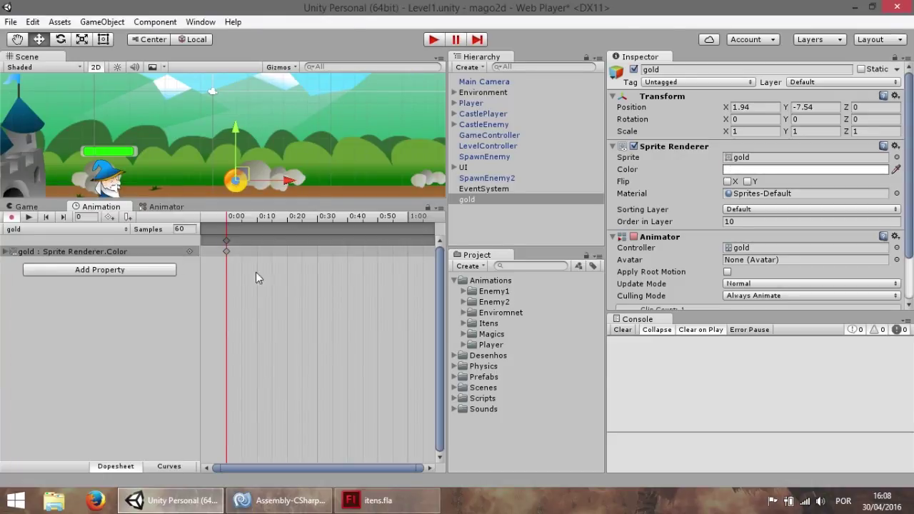
{"action": "left_click", "coordinate": [227, 240]}
Add Sprite Renderer colour keyframes at frames 44 and 20
{"action": "left_click_drag", "start_coordinate": [318, 218], "coordinate": [411, 221]}
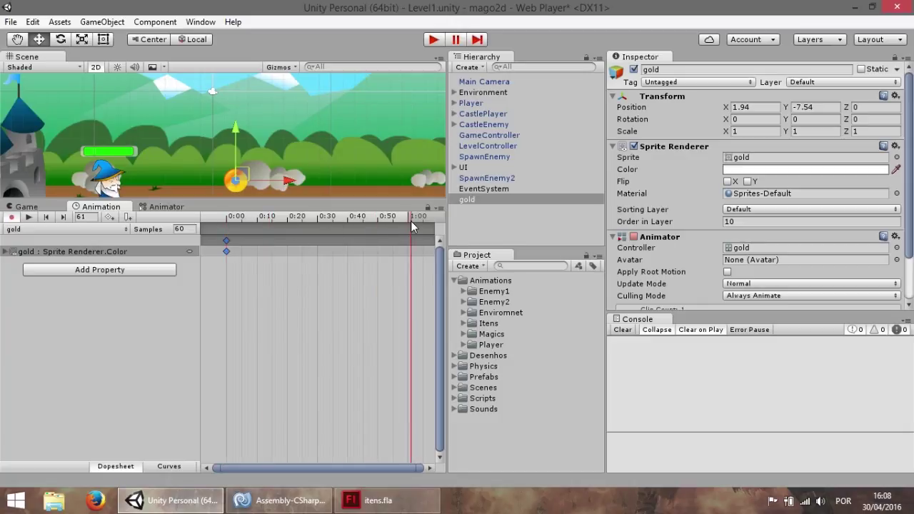
{"action": "left_click", "coordinate": [359, 222]}
{"action": "key", "text": "k"}
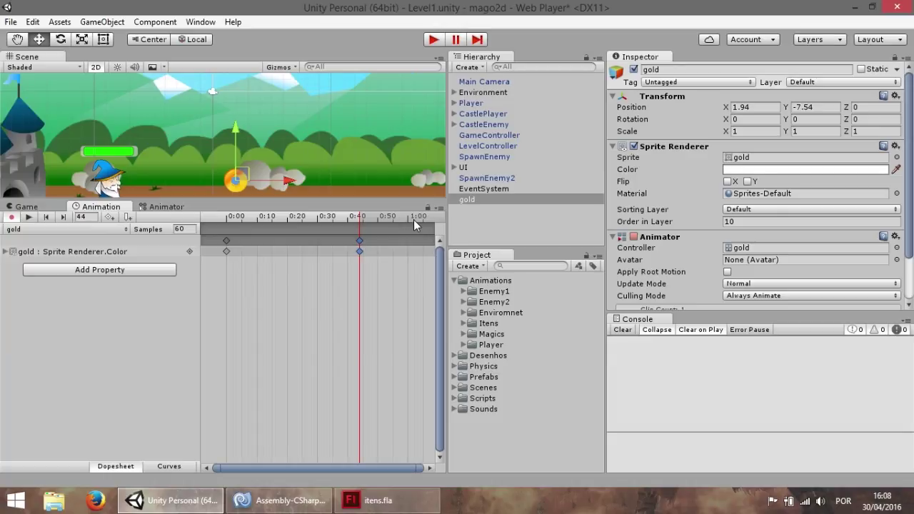
{"action": "left_click", "coordinate": [287, 216]}
{"action": "key", "text": "k"}
Tint the coin a vivid yellow at frame 20 and preview it along the timeline
{"action": "left_click", "coordinate": [752, 171]}
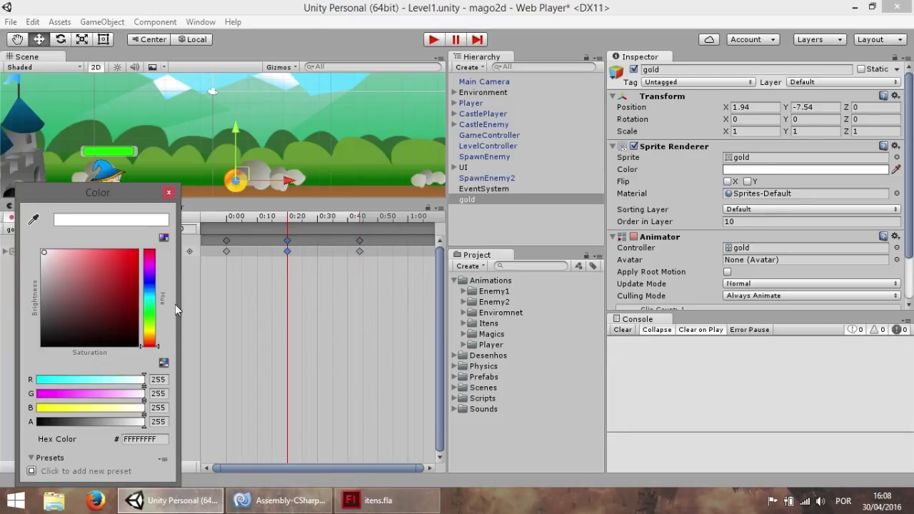
{"action": "left_click", "coordinate": [150, 333]}
{"action": "left_click_drag", "start_coordinate": [114, 298], "coordinate": [140, 252]}
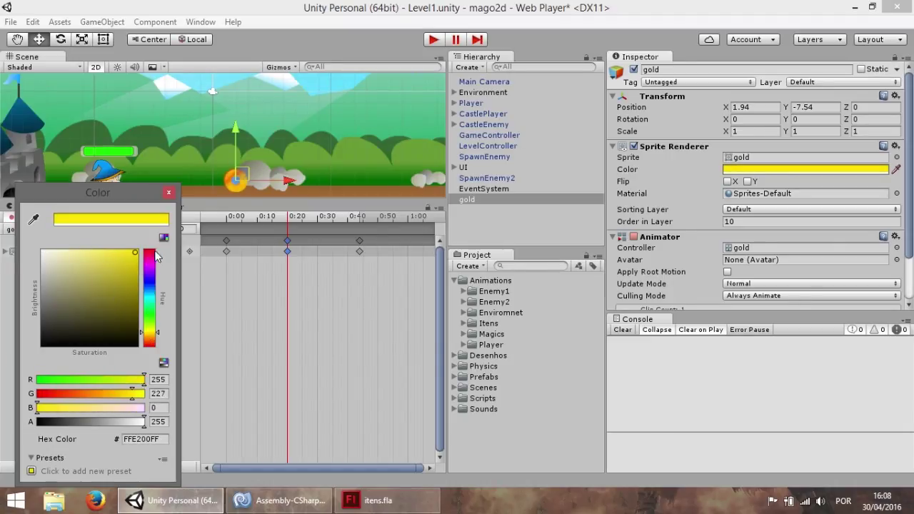
{"action": "left_click", "coordinate": [311, 286]}
{"action": "left_click_drag", "start_coordinate": [290, 222], "coordinate": [300, 234]}
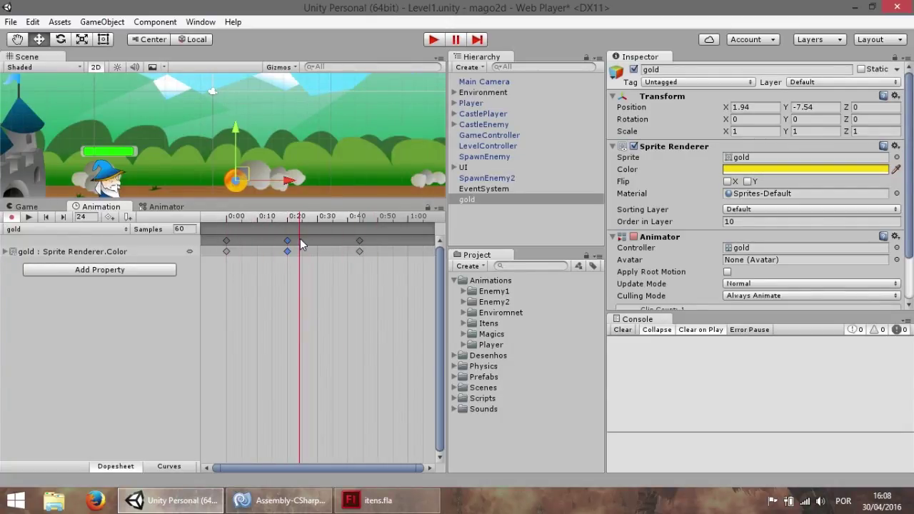
Refine the frame-20 colour to a golden yellow and return the playhead to the start
{"action": "left_click", "coordinate": [739, 169]}
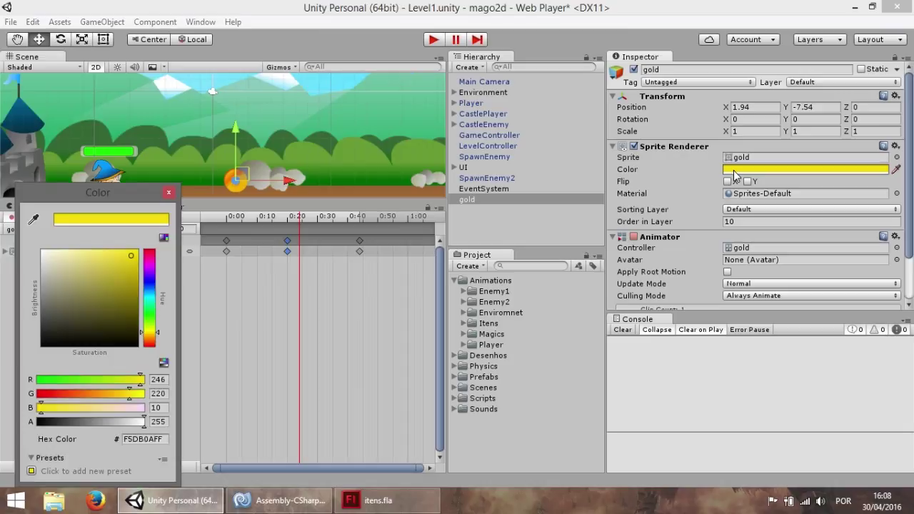
{"action": "left_click", "coordinate": [152, 339]}
{"action": "left_click_drag", "start_coordinate": [152, 338], "coordinate": [153, 334]}
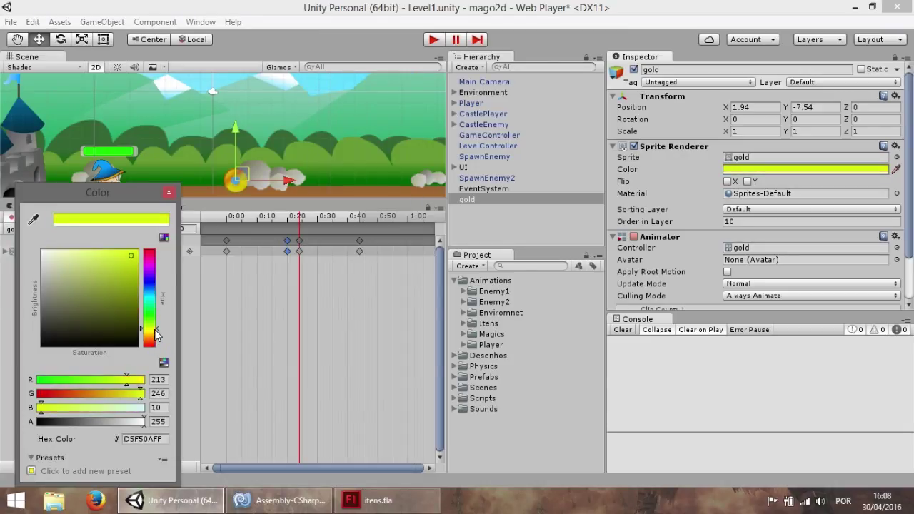
{"action": "left_click", "coordinate": [302, 218]}
{"action": "mouse_move", "coordinate": [300, 220]}
{"action": "left_mouse_down"}
{"action": "mouse_move", "coordinate": [241, 223]}
{"action": "mouse_move", "coordinate": [373, 235]}
{"action": "mouse_move", "coordinate": [389, 245]}
{"action": "left_mouse_up"}
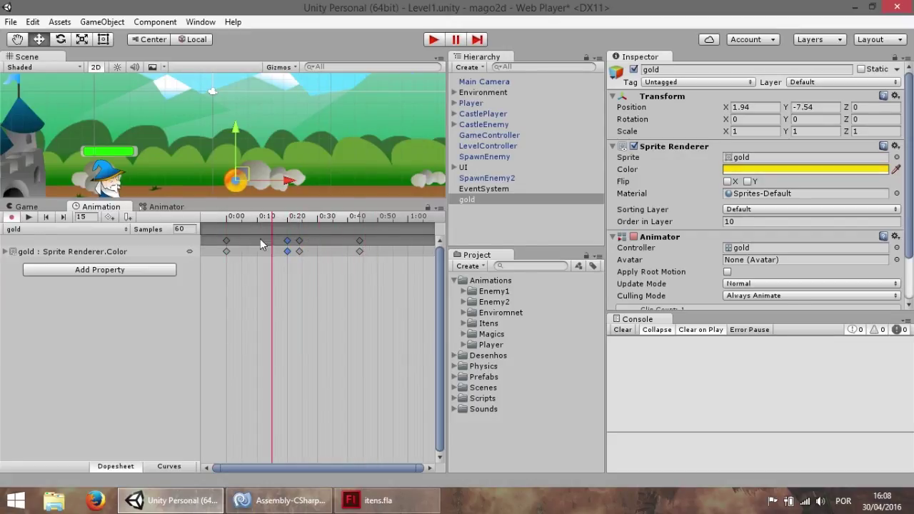
{"action": "left_click", "coordinate": [26, 209]}
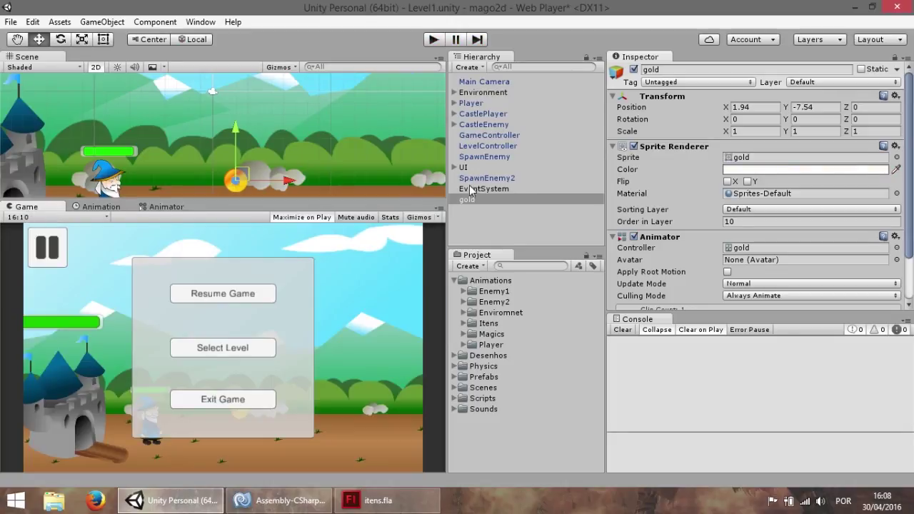
Locate and select the gold Animator Controller in the Project panel
{"action": "scroll", "coordinate": [771, 229], "scroll_direction": "down", "scroll_amount": 2}
{"action": "left_click", "coordinate": [743, 208]}
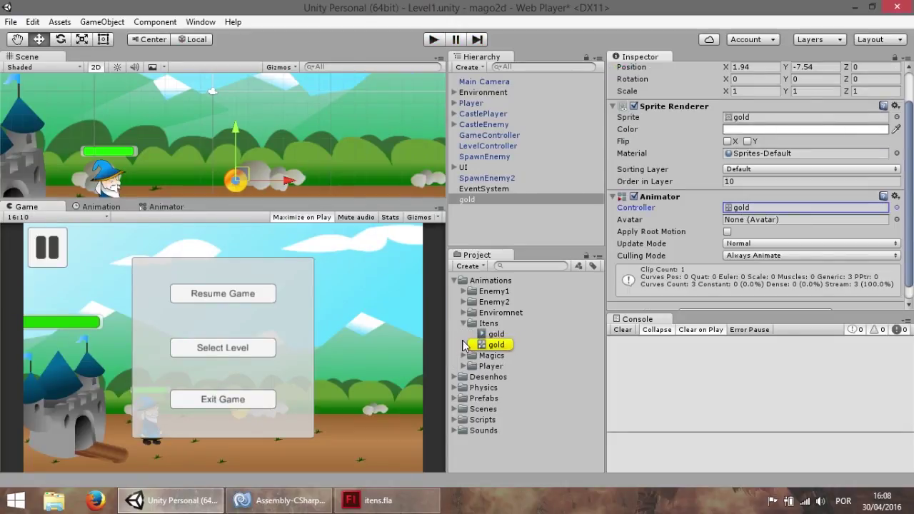
{"action": "left_click", "coordinate": [504, 347]}
{"action": "key", "text": "Up"}
{"action": "left_click", "coordinate": [500, 355]}
{"action": "left_click", "coordinate": [504, 345]}
Check the gold state in the Animator and the gold clip's Loop Time, then play the game
{"action": "left_click", "coordinate": [166, 207]}
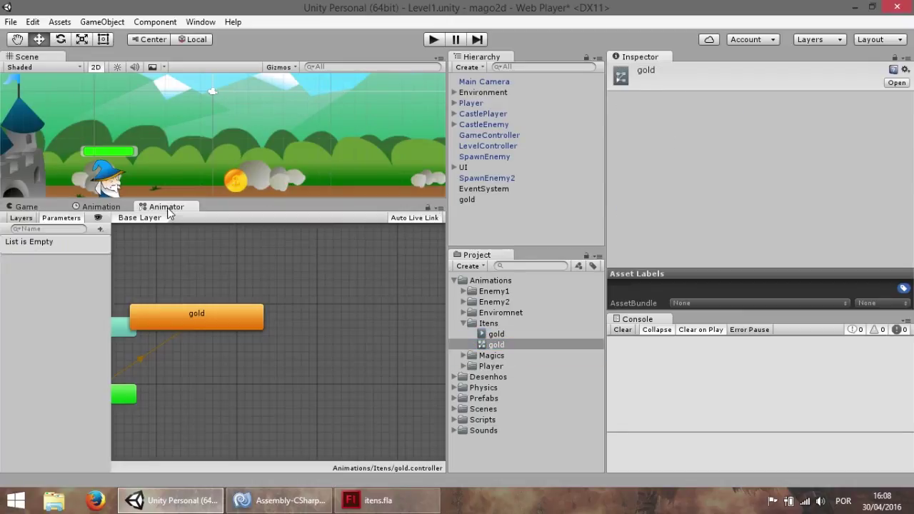
{"action": "left_click", "coordinate": [359, 300]}
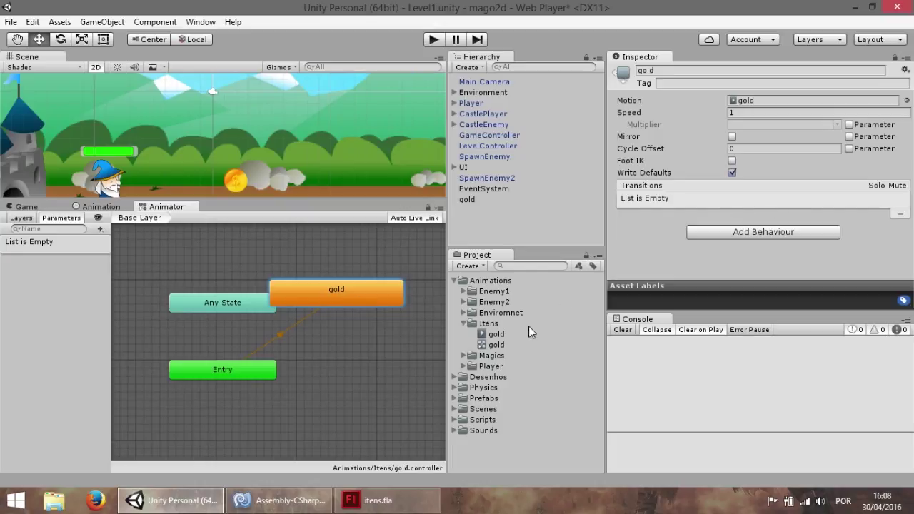
{"action": "left_click", "coordinate": [498, 336]}
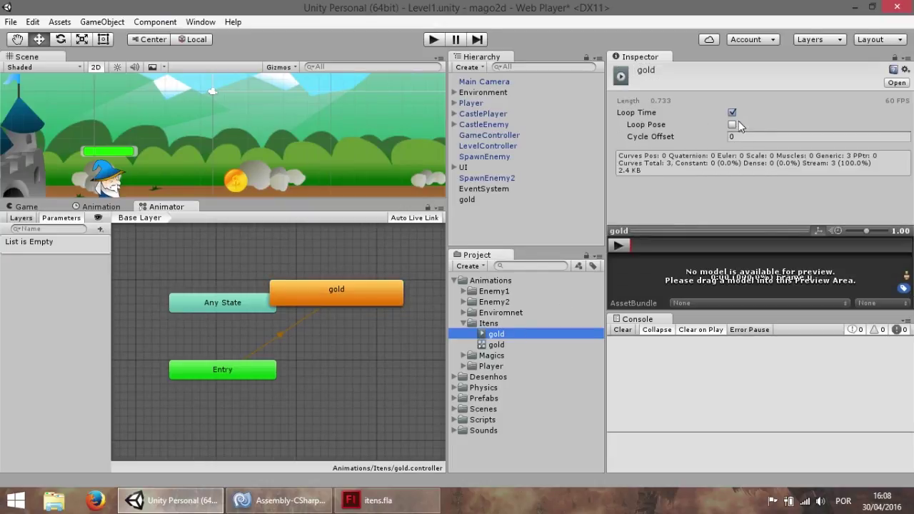
{"action": "left_click", "coordinate": [432, 41]}
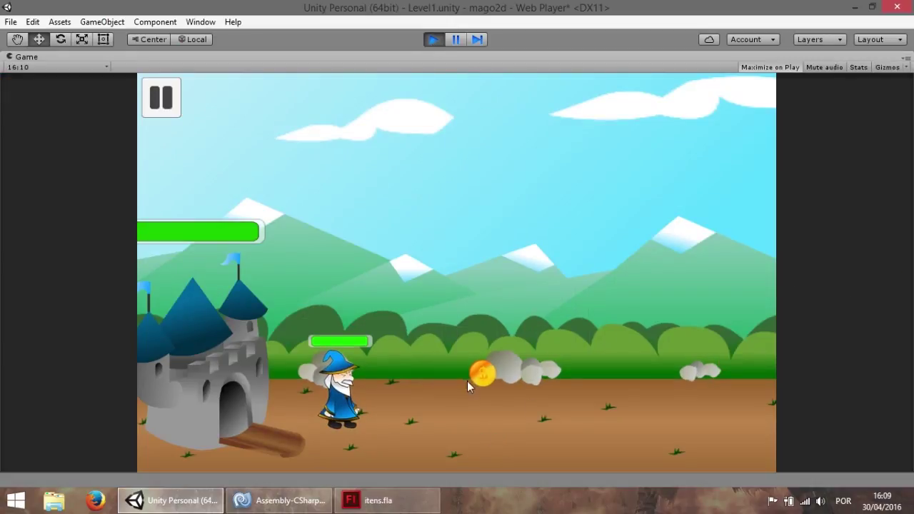
Stop Play mode and drag the gold coin's corner handle to scale it to about 0.75
{"action": "left_click", "coordinate": [434, 36]}
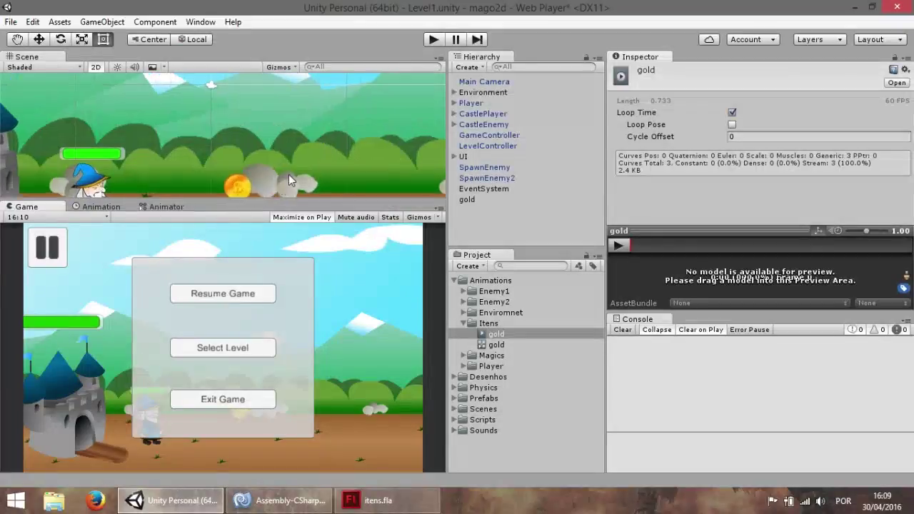
{"action": "scroll", "coordinate": [289, 174], "scroll_direction": "up", "scroll_amount": 3}
{"action": "left_click", "coordinate": [240, 114]}
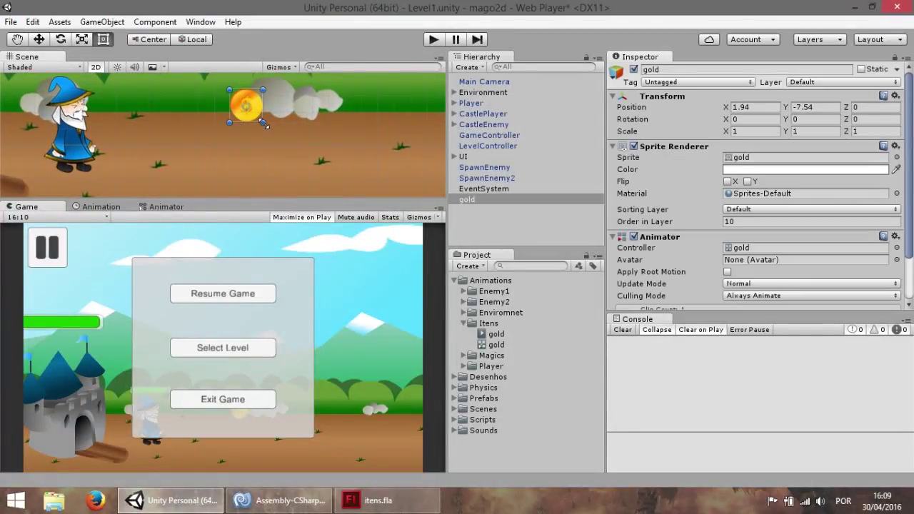
{"action": "left_click_drag", "start_coordinate": [264, 123], "coordinate": [251, 112]}
{"action": "left_click_drag", "start_coordinate": [254, 116], "coordinate": [255, 120]}
{"action": "left_click", "coordinate": [316, 152]}
{"action": "left_click", "coordinate": [243, 102]}
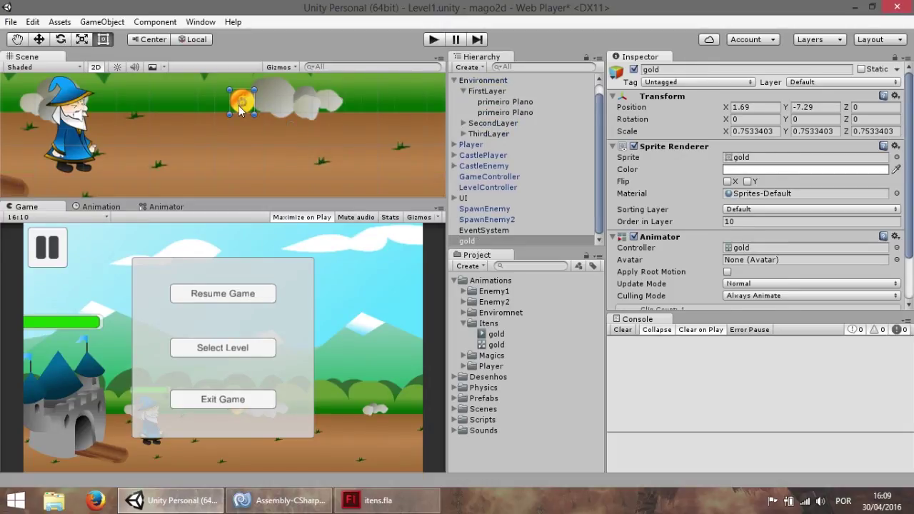
{"action": "left_click", "coordinate": [531, 230]}
{"action": "left_click", "coordinate": [516, 240]}
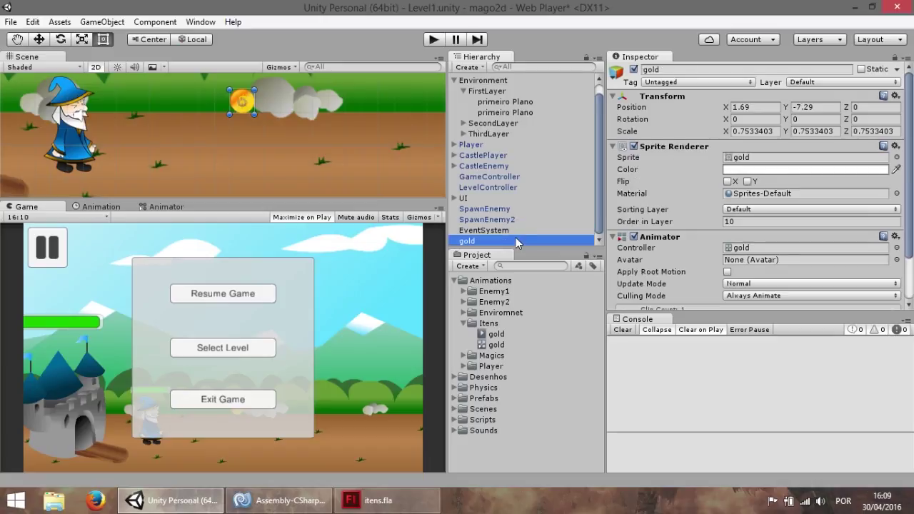
{"action": "scroll", "coordinate": [808, 268], "scroll_direction": "down", "scroll_amount": 2}
{"action": "scroll", "coordinate": [809, 269], "scroll_direction": "down", "scroll_amount": 2}
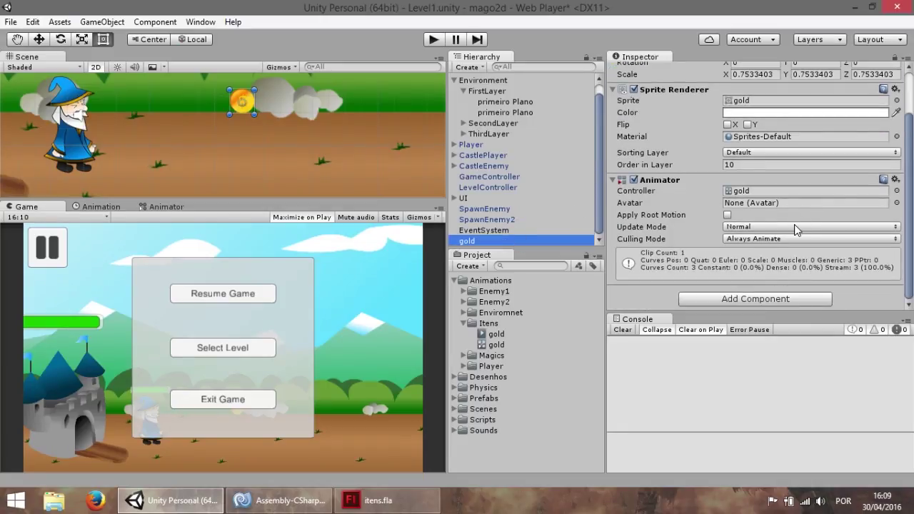
Add a Rigidbody 2D component to the gold coin
{"action": "left_click", "coordinate": [755, 300]}
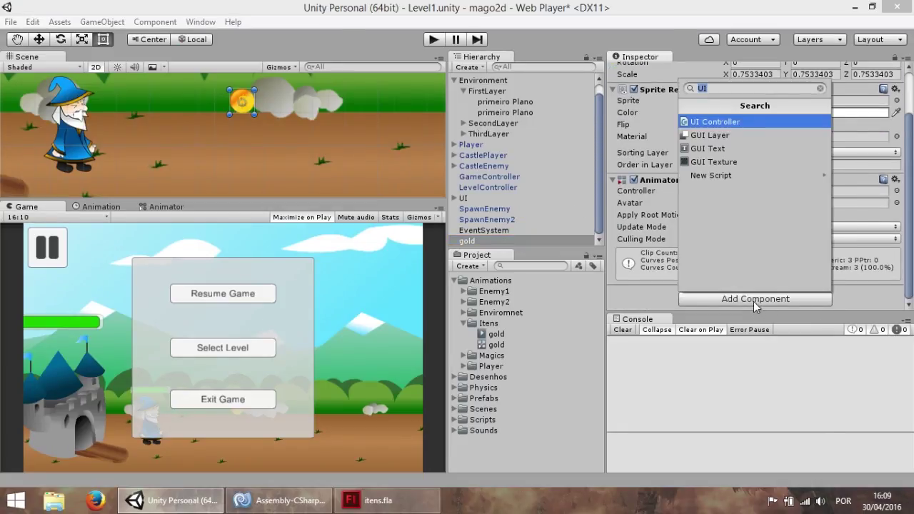
{"action": "type", "text": "rig"}
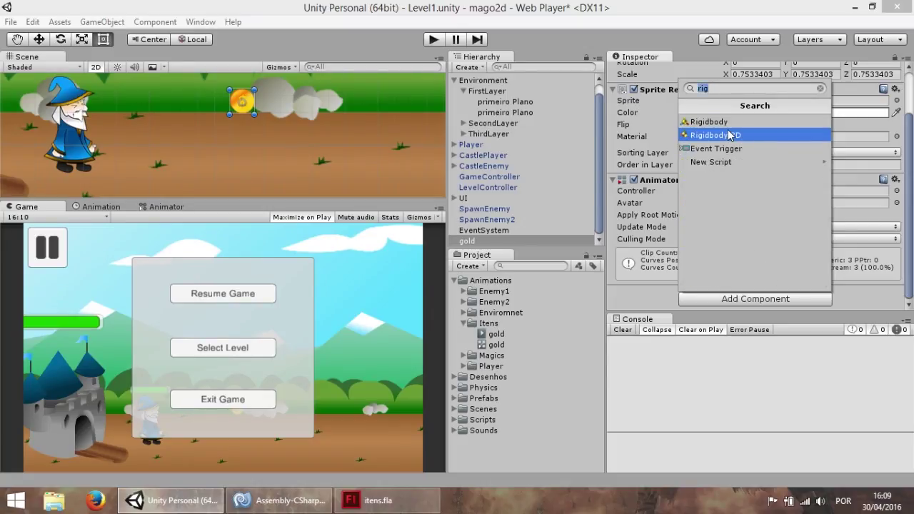
{"action": "left_click", "coordinate": [729, 135]}
{"action": "scroll", "coordinate": [855, 216], "scroll_direction": "down", "scroll_amount": 3}
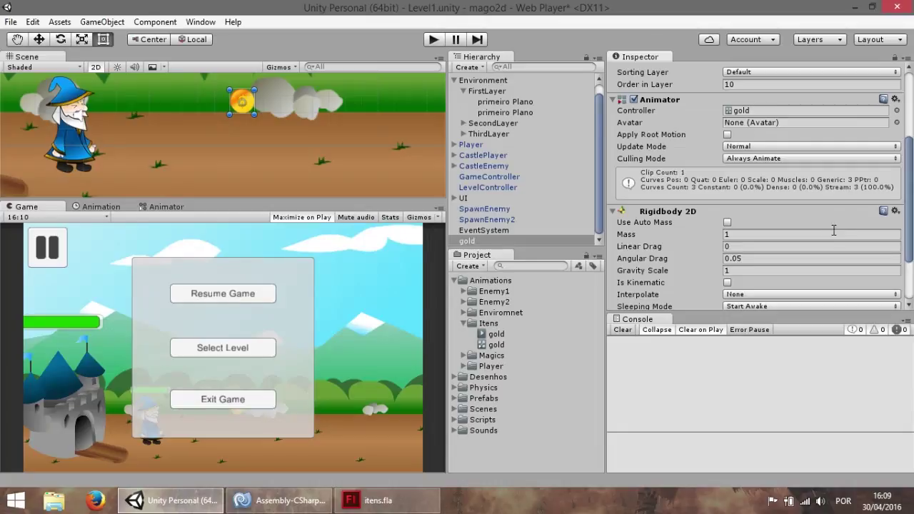
{"action": "scroll", "coordinate": [855, 215], "scroll_direction": "down", "scroll_amount": 2}
{"action": "scroll", "coordinate": [855, 215], "scroll_direction": "down", "scroll_amount": 2}
Add a Circle Collider 2D to the coin and play the game to watch it drop
{"action": "left_click", "coordinate": [731, 299]}
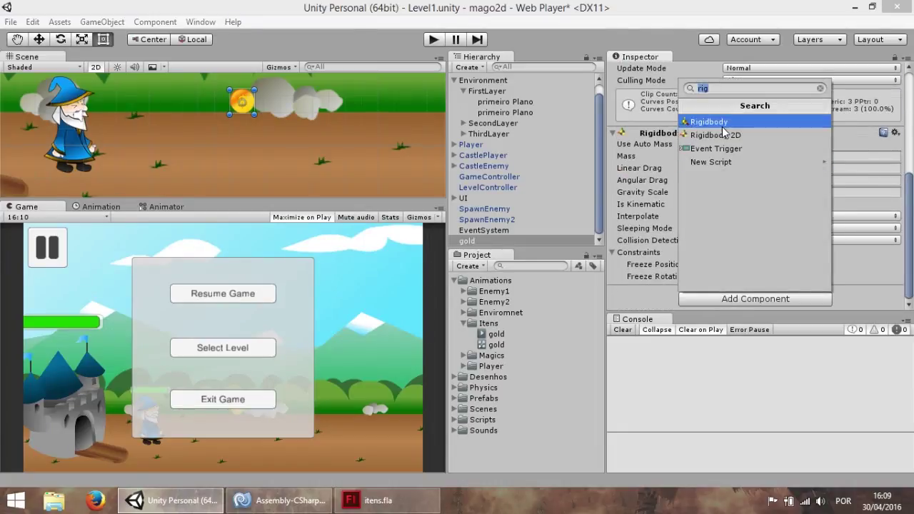
{"action": "type", "text": "cok"}
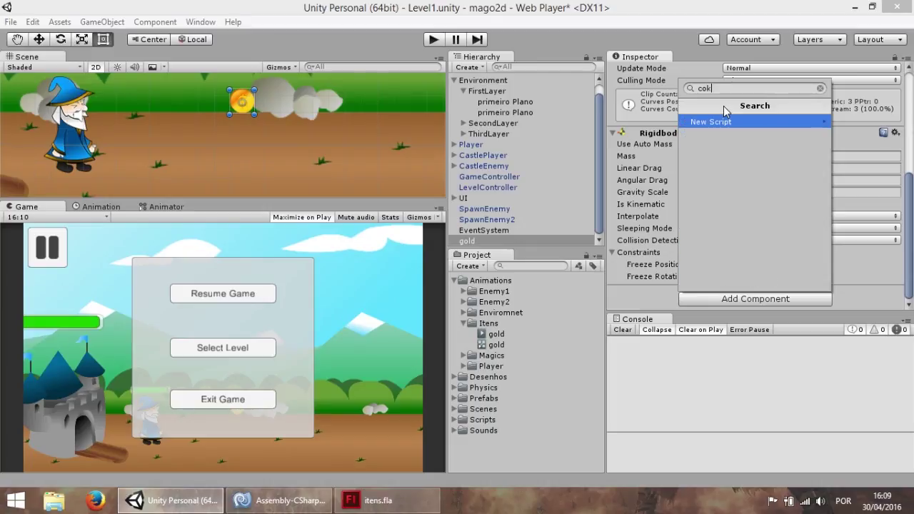
{"action": "key", "text": "BackSpace"}
{"action": "key", "text": "BackSpace"}
{"action": "type", "text": "s"}
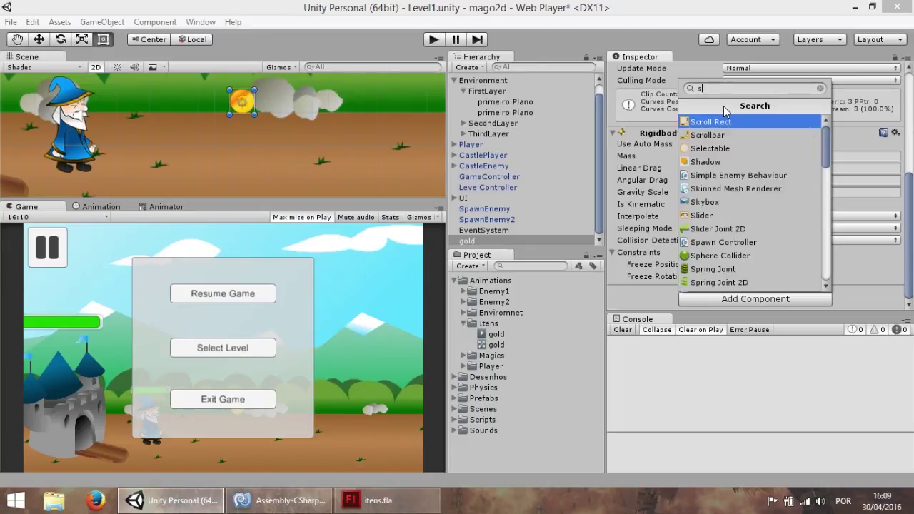
{"action": "type", "text": "p"}
{"action": "key", "text": "BackSpace"}
{"action": "key", "text": "BackSpace"}
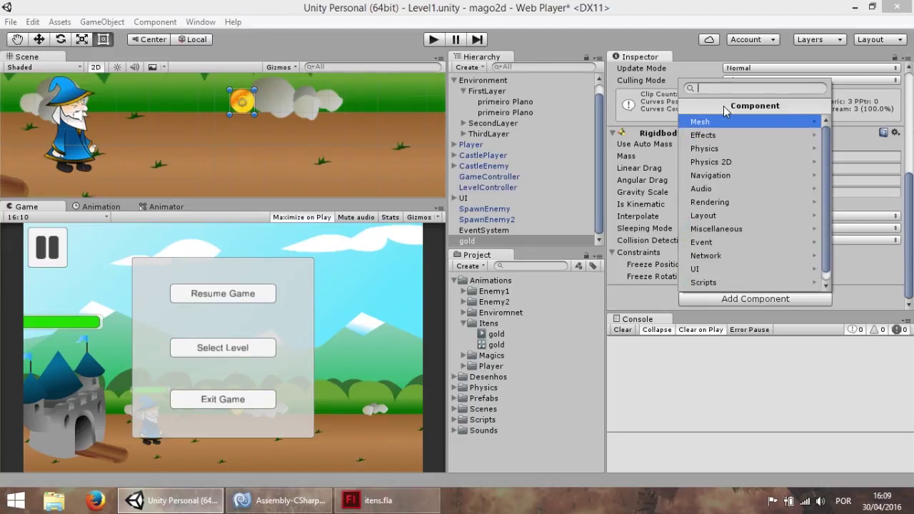
{"action": "type", "text": "ci"}
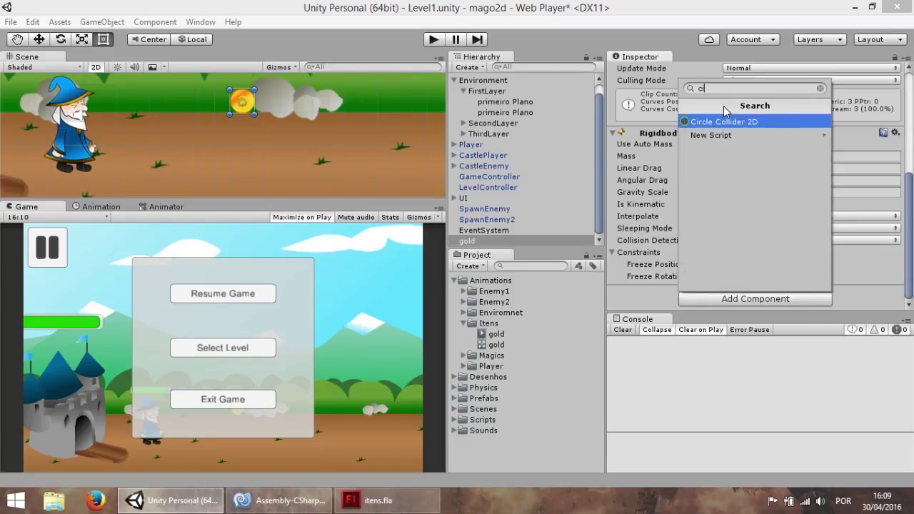
{"action": "key", "text": "Return"}
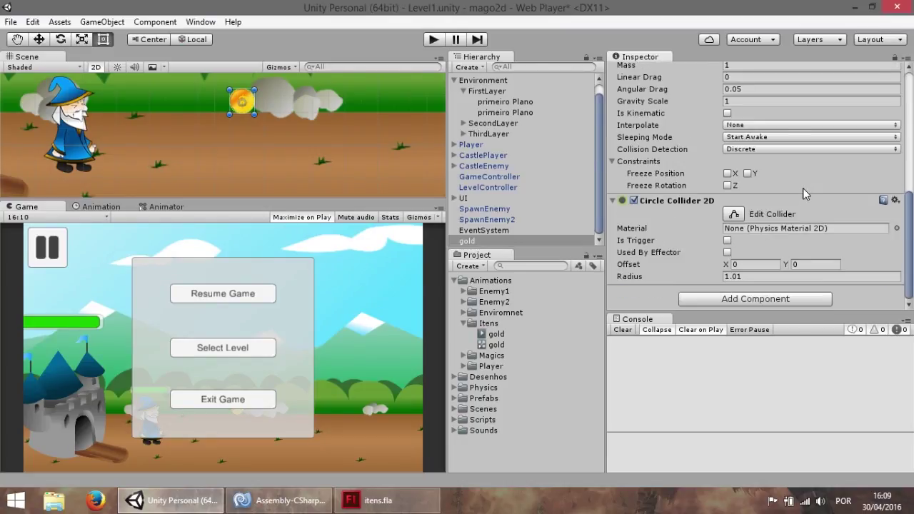
{"action": "scroll", "coordinate": [797, 207], "scroll_direction": "up", "scroll_amount": 3}
{"action": "left_click", "coordinate": [437, 40]}
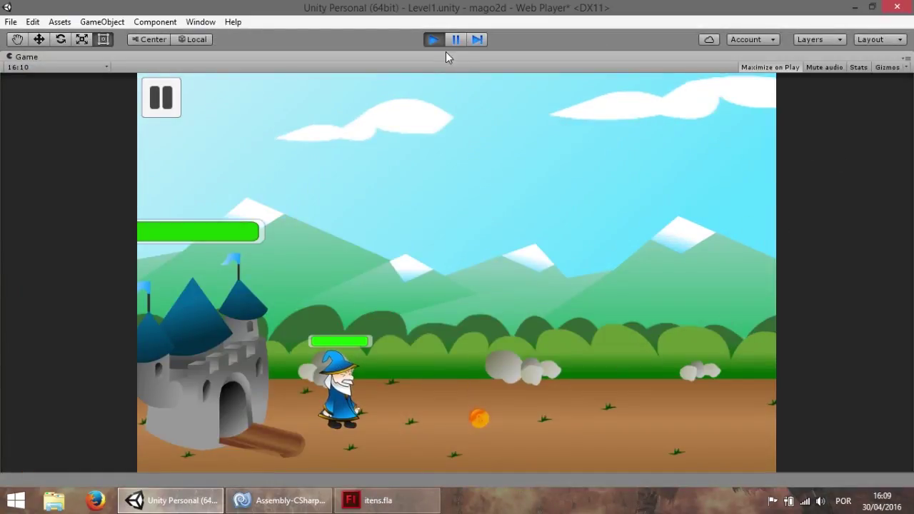
Exit Play mode and look over the gold coin's components in the Inspector
{"action": "left_click", "coordinate": [439, 44]}
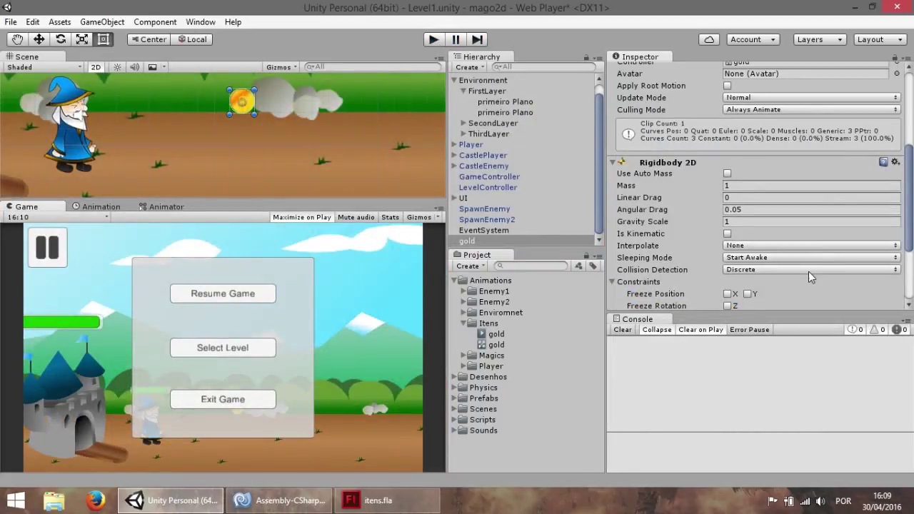
{"action": "scroll", "coordinate": [813, 261], "scroll_direction": "up", "scroll_amount": 5}
{"action": "scroll", "coordinate": [816, 257], "scroll_direction": "down", "scroll_amount": 5}
{"action": "scroll", "coordinate": [815, 254], "scroll_direction": "down", "scroll_amount": 3}
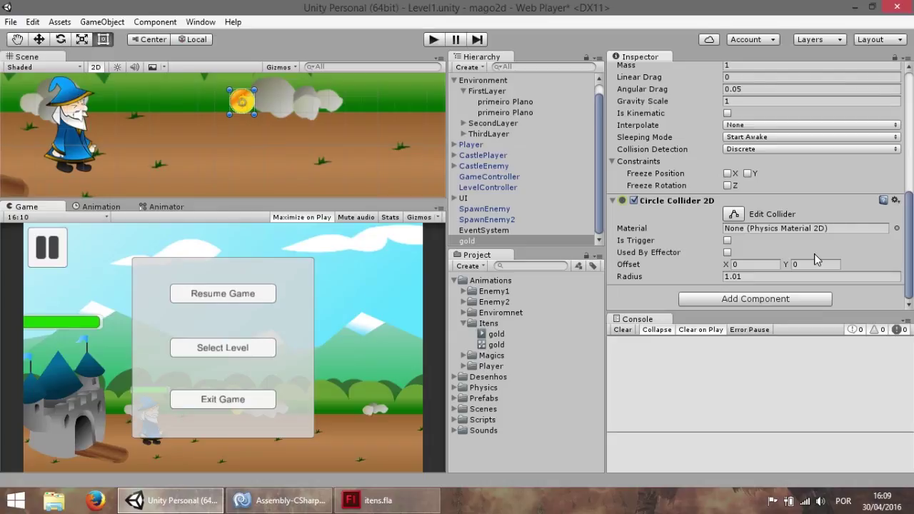
{"action": "scroll", "coordinate": [815, 254], "scroll_direction": "up", "scroll_amount": 5}
{"action": "scroll", "coordinate": [787, 226], "scroll_direction": "down", "scroll_amount": 5}
{"action": "left_click", "coordinate": [373, 500]}
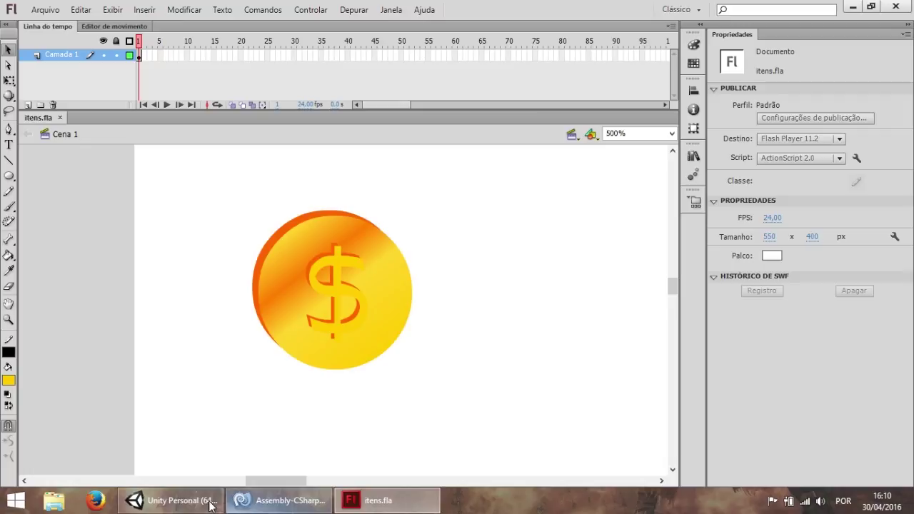
{"action": "left_click", "coordinate": [175, 500]}
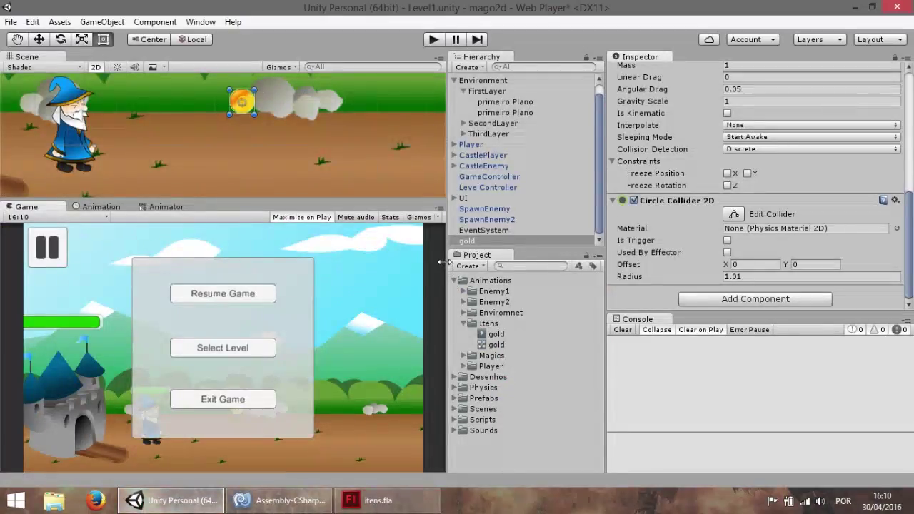
Collapse Animations and open the Prefabs > InGame folder in the Project panel
{"action": "scroll", "coordinate": [793, 186], "scroll_direction": "up", "scroll_amount": 3}
{"action": "scroll", "coordinate": [795, 184], "scroll_direction": "up", "scroll_amount": 3}
{"action": "scroll", "coordinate": [796, 183], "scroll_direction": "down", "scroll_amount": 3}
{"action": "scroll", "coordinate": [798, 184], "scroll_direction": "down", "scroll_amount": 2}
{"action": "scroll", "coordinate": [798, 182], "scroll_direction": "down", "scroll_amount": 2}
{"action": "left_click", "coordinate": [454, 280]}
{"action": "left_click", "coordinate": [455, 313]}
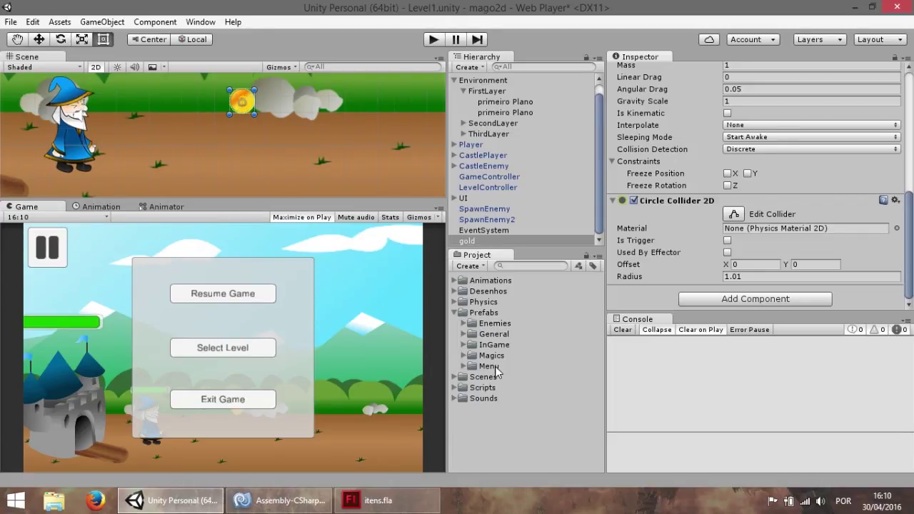
{"action": "left_click", "coordinate": [514, 344]}
{"action": "double_click", "coordinate": [516, 344]}
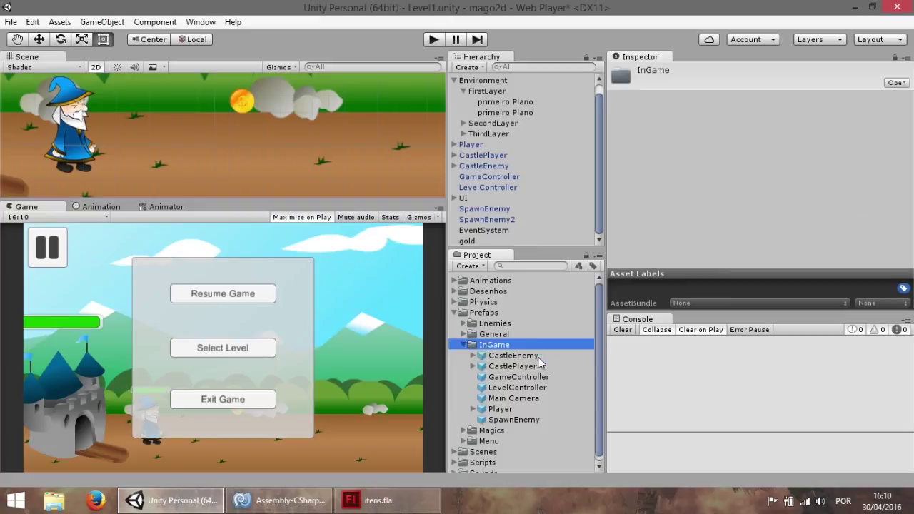
Create a new folder named Itens inside InGame
{"action": "right_click", "coordinate": [517, 346]}
{"action": "mouse_move", "coordinate": [578, 96]}
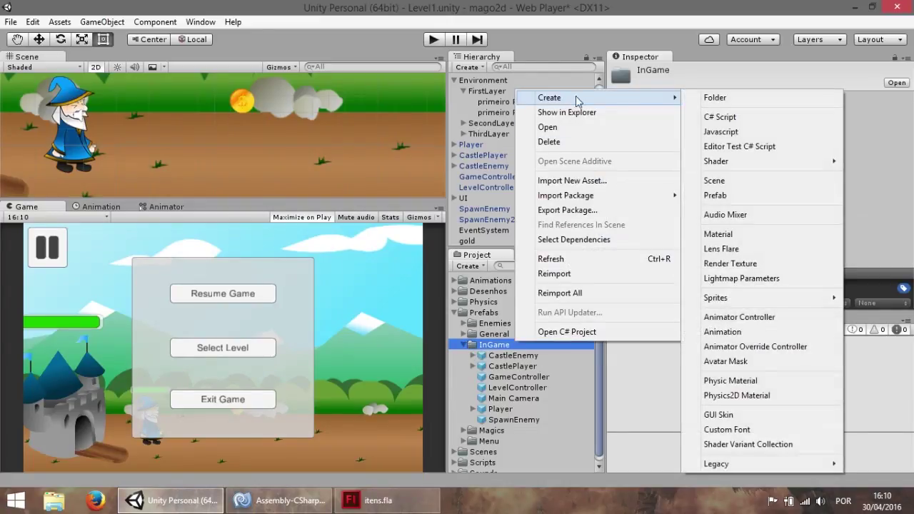
{"action": "left_click", "coordinate": [715, 98]}
{"action": "type", "text": "I"}
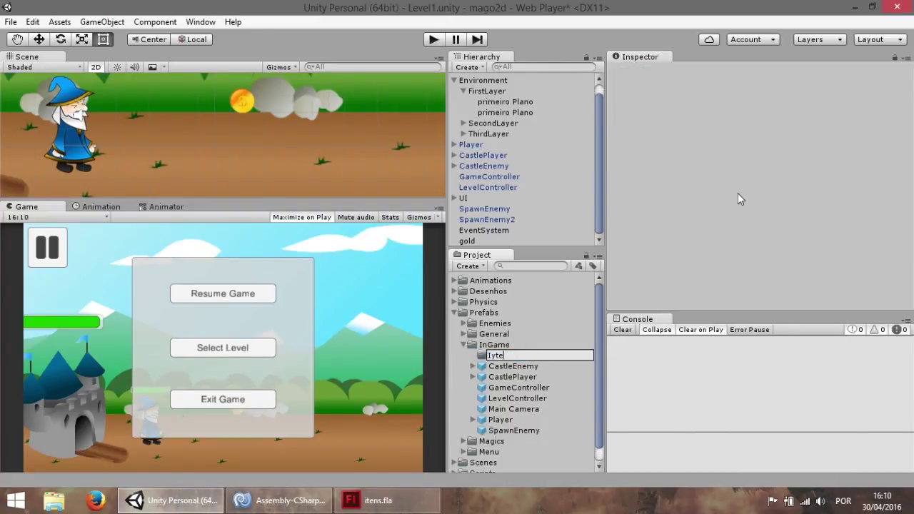
{"action": "type", "text": "tens"}
{"action": "key", "text": "Return"}
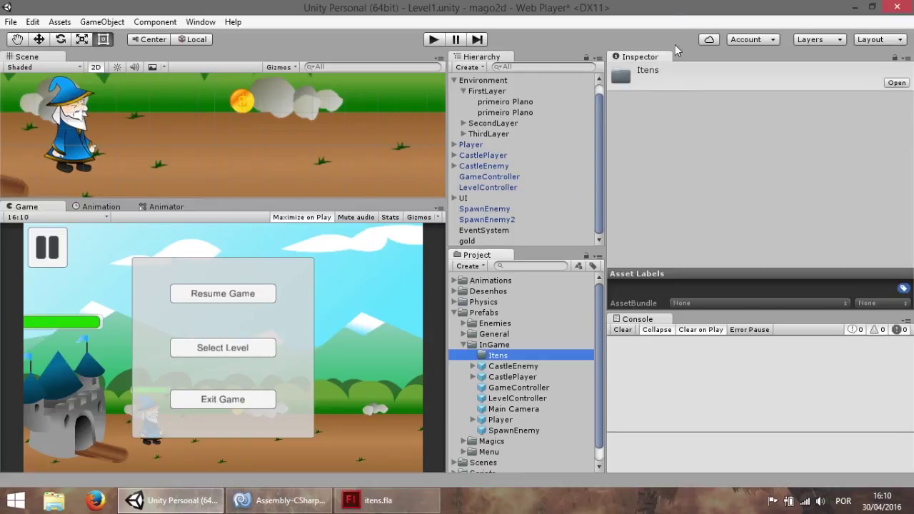
Drag the gold coin into Itens to make a gold prefab and inspect its preview
{"action": "mouse_move", "coordinate": [472, 242]}
{"action": "left_mouse_down"}
{"action": "mouse_move", "coordinate": [512, 348]}
{"action": "mouse_move", "coordinate": [505, 361]}
{"action": "left_mouse_up"}
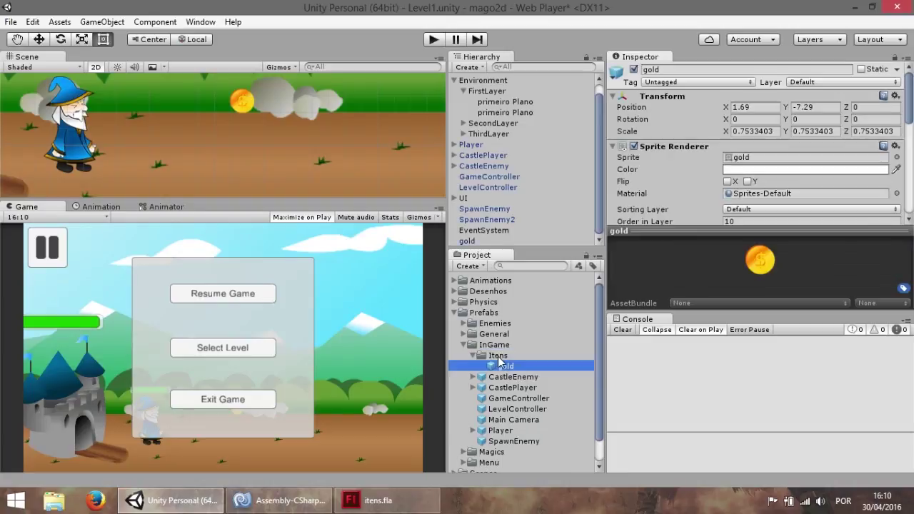
{"action": "left_click_drag", "start_coordinate": [854, 241], "coordinate": [721, 257]}
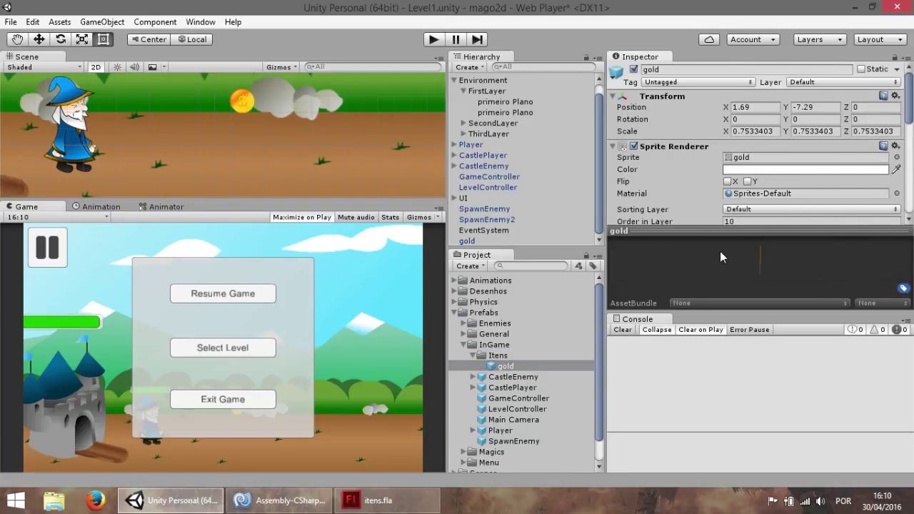
{"action": "left_click_drag", "start_coordinate": [803, 261], "coordinate": [839, 288]}
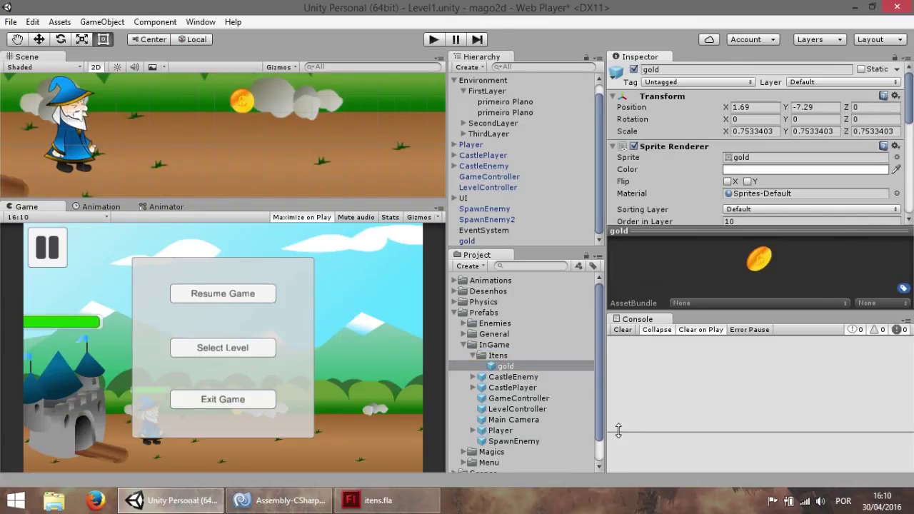
{"action": "left_click", "coordinate": [530, 350]}
{"action": "left_click", "coordinate": [509, 365]}
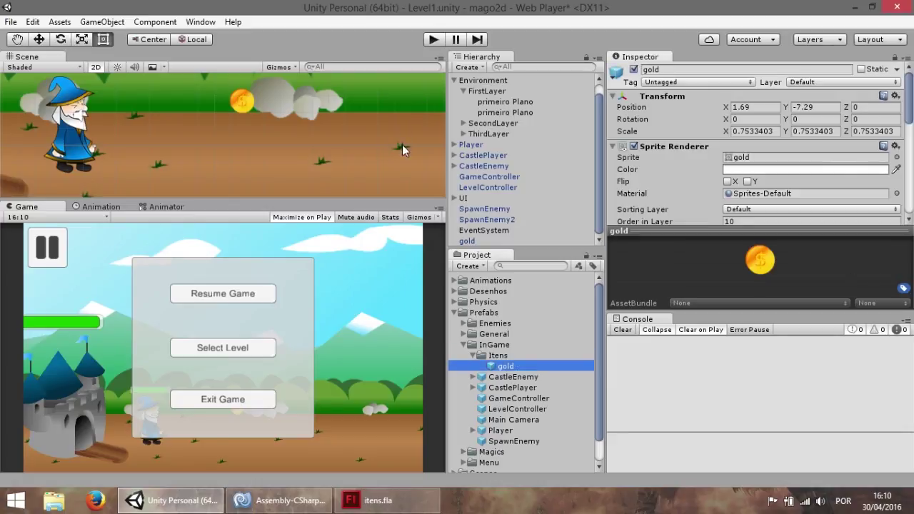
Select the scene's gold object and open its Tag dropdown
{"action": "left_click", "coordinate": [482, 145]}
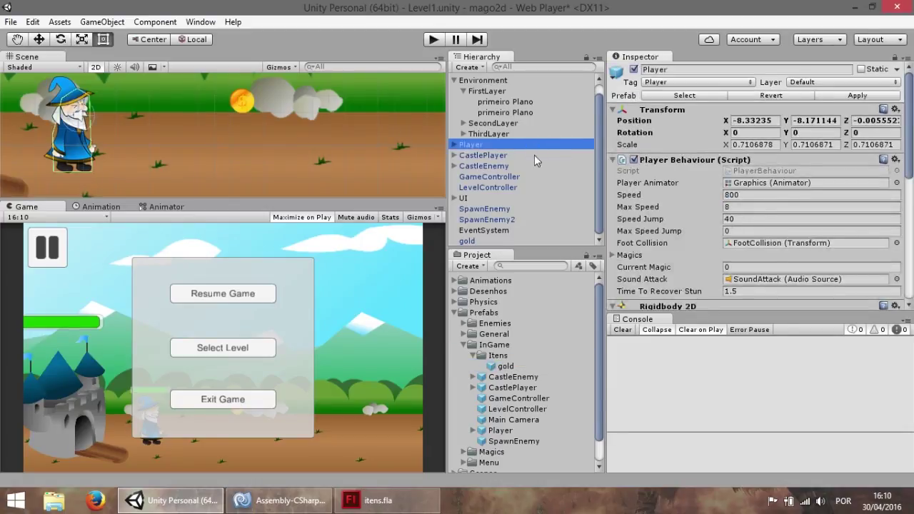
{"action": "left_click", "coordinate": [473, 240]}
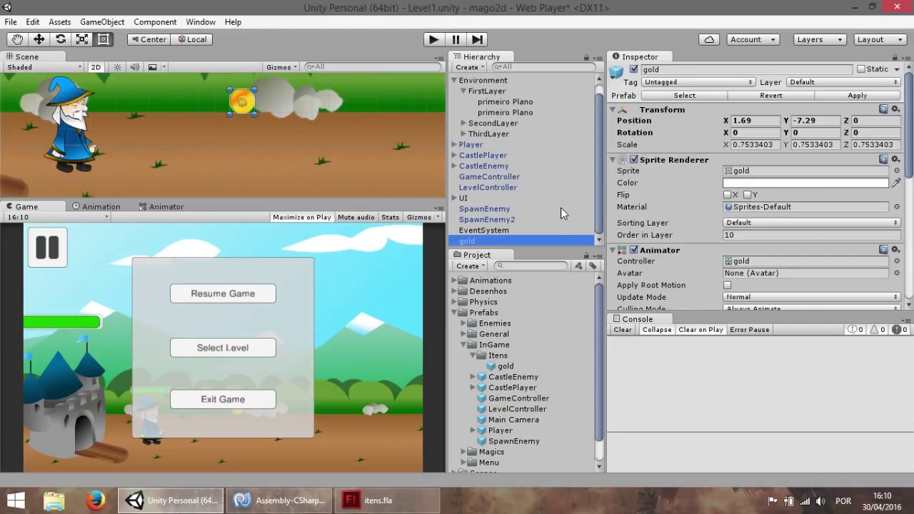
{"action": "left_click", "coordinate": [690, 83]}
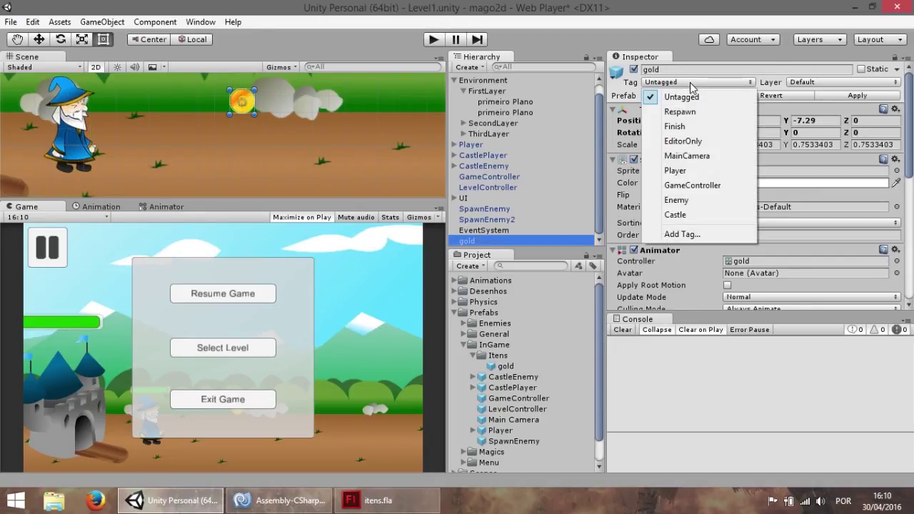
Add a new tag named Gold as Tag 2 in the tag settings
{"action": "left_click", "coordinate": [705, 236]}
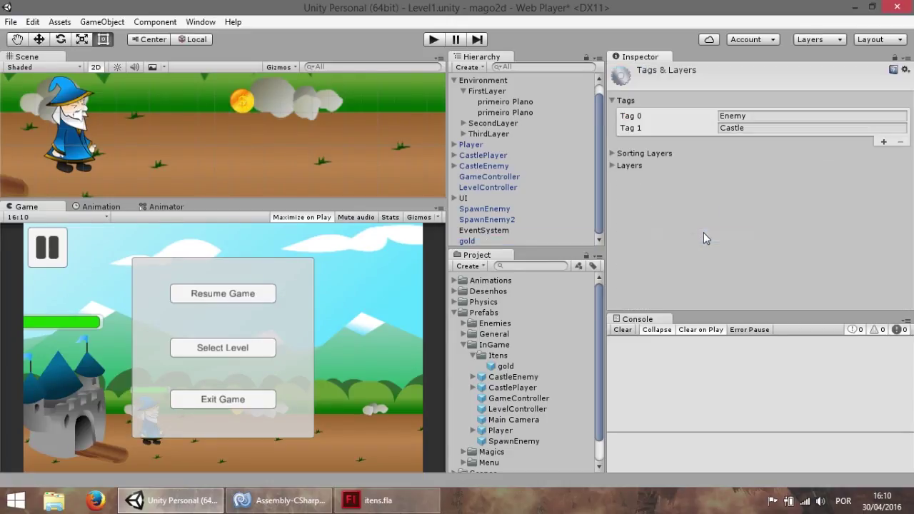
{"action": "left_click", "coordinate": [884, 142]}
{"action": "left_click", "coordinate": [779, 141]}
{"action": "type", "text": "Gold"}
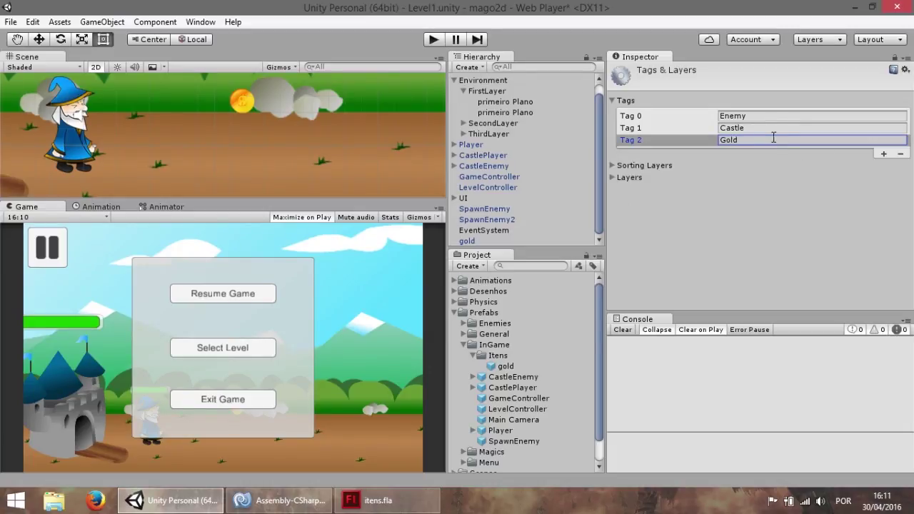
Select the Player and browse its Inspector components to find the Player Behaviour script
{"action": "left_click", "coordinate": [493, 145]}
{"action": "scroll", "coordinate": [857, 189], "scroll_direction": "down", "scroll_amount": 5}
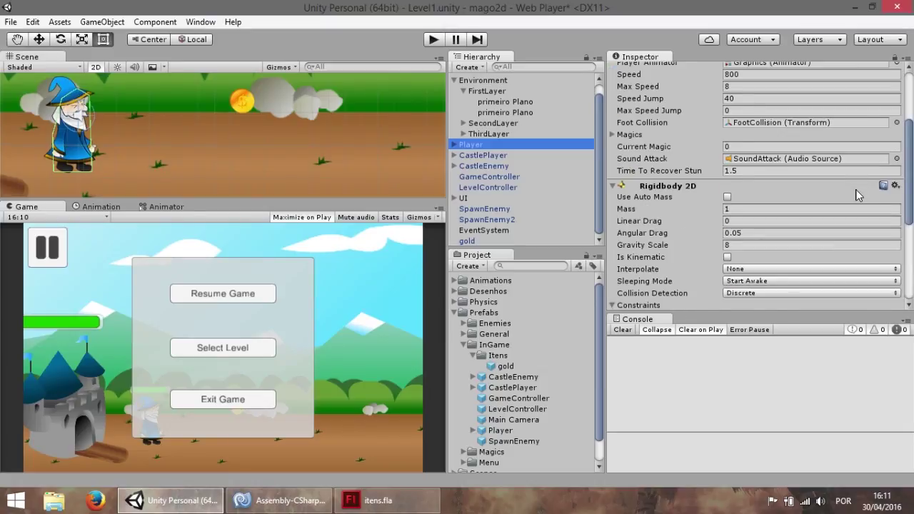
{"action": "scroll", "coordinate": [856, 196], "scroll_direction": "down", "scroll_amount": 3}
{"action": "scroll", "coordinate": [856, 195], "scroll_direction": "up", "scroll_amount": 5}
{"action": "scroll", "coordinate": [857, 195], "scroll_direction": "up", "scroll_amount": 2}
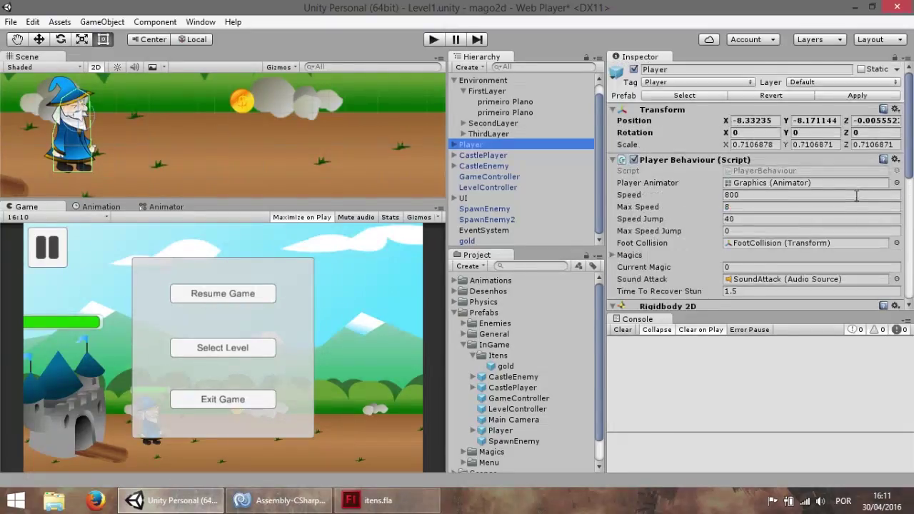
{"action": "scroll", "coordinate": [856, 196], "scroll_direction": "down", "scroll_amount": 5}
{"action": "scroll", "coordinate": [857, 197], "scroll_direction": "down", "scroll_amount": 3}
{"action": "scroll", "coordinate": [857, 197], "scroll_direction": "up", "scroll_amount": 3}
{"action": "scroll", "coordinate": [856, 197], "scroll_direction": "up", "scroll_amount": 4}
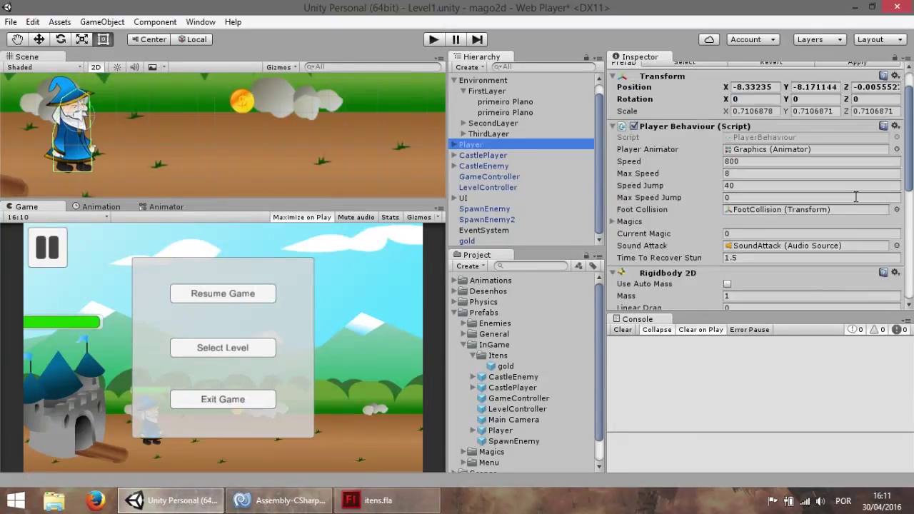
{"action": "scroll", "coordinate": [843, 187], "scroll_direction": "up", "scroll_amount": 2}
Open PlayerBehaviour.cs in MonoDevelop, read through the code to the Jump method, and return to Unity
{"action": "left_click", "coordinate": [768, 171]}
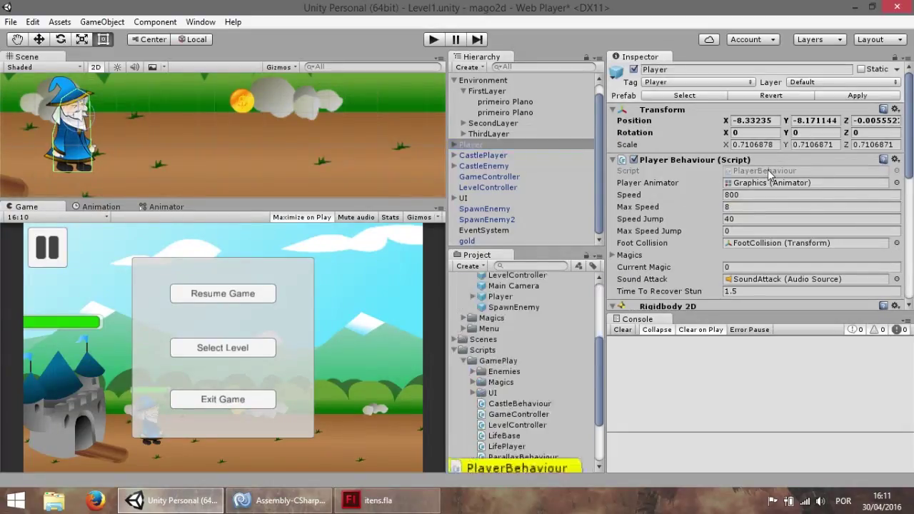
{"action": "left_click", "coordinate": [768, 171]}
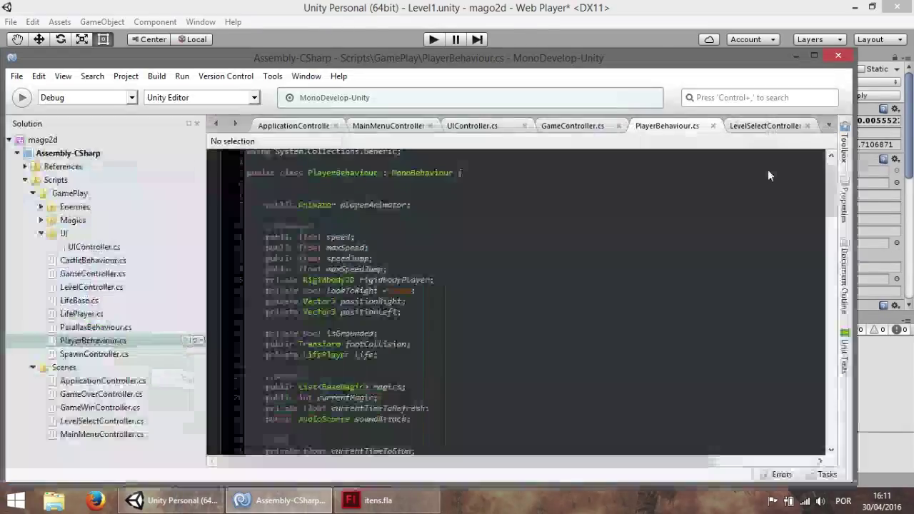
{"action": "scroll", "coordinate": [529, 285], "scroll_direction": "down", "scroll_amount": 10}
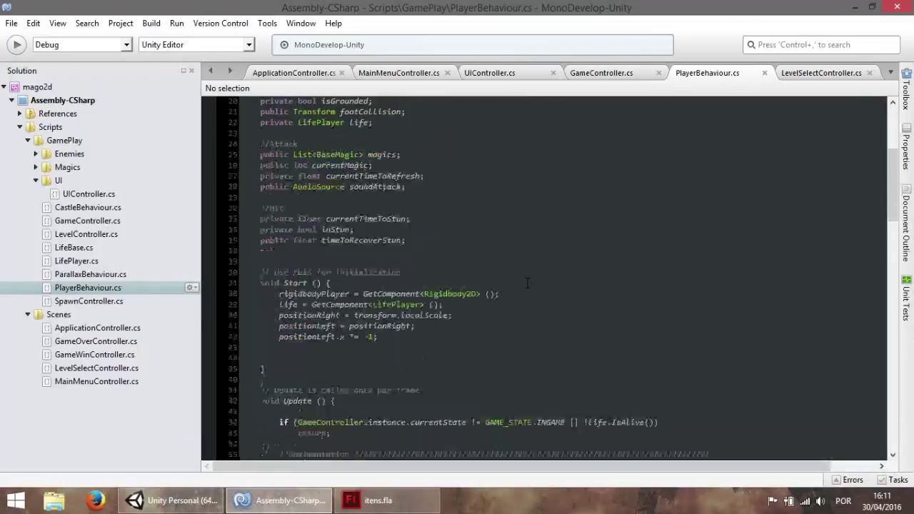
{"action": "scroll", "coordinate": [529, 284], "scroll_direction": "down", "scroll_amount": 10}
{"action": "scroll", "coordinate": [528, 284], "scroll_direction": "down", "scroll_amount": 10}
{"action": "scroll", "coordinate": [529, 284], "scroll_direction": "down", "scroll_amount": 10}
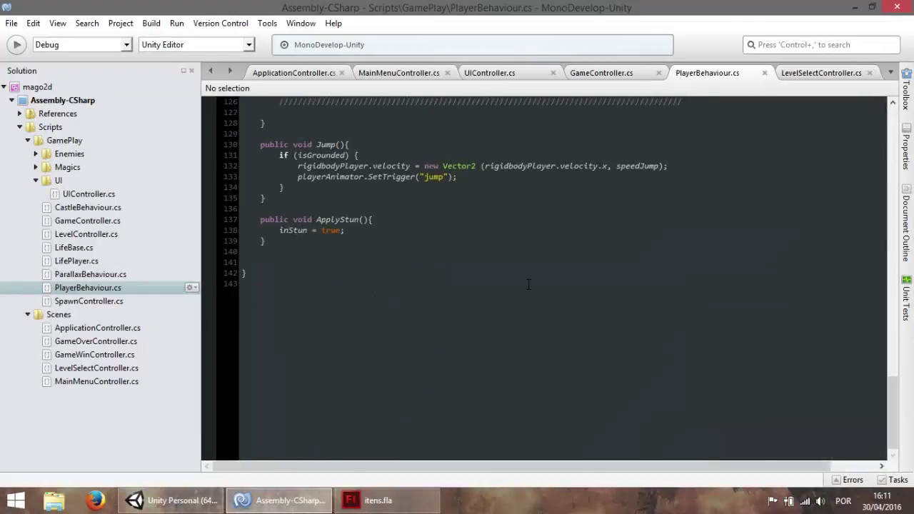
{"action": "scroll", "coordinate": [529, 285], "scroll_direction": "up", "scroll_amount": 7}
{"action": "scroll", "coordinate": [529, 285], "scroll_direction": "up", "scroll_amount": 4}
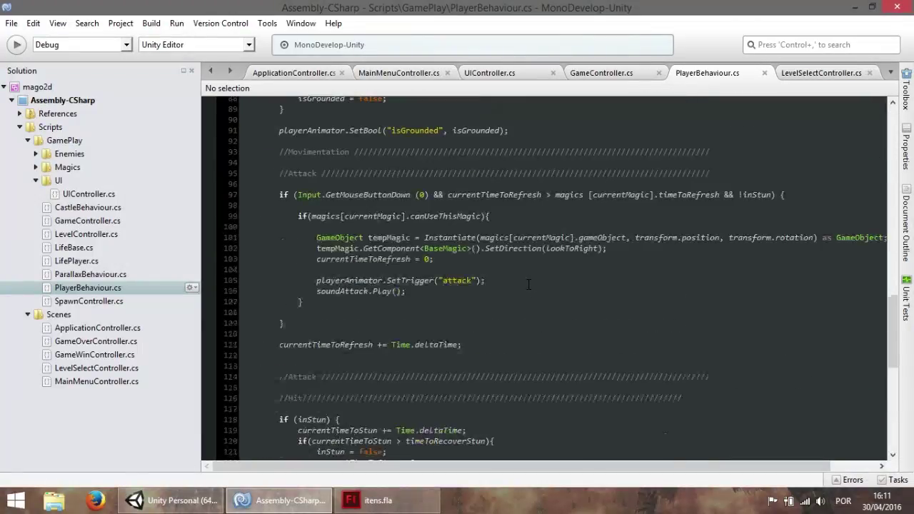
{"action": "scroll", "coordinate": [529, 284], "scroll_direction": "up", "scroll_amount": 5}
{"action": "scroll", "coordinate": [528, 284], "scroll_direction": "up", "scroll_amount": 4}
{"action": "scroll", "coordinate": [528, 284], "scroll_direction": "up", "scroll_amount": 5}
{"action": "scroll", "coordinate": [529, 284], "scroll_direction": "up", "scroll_amount": 9}
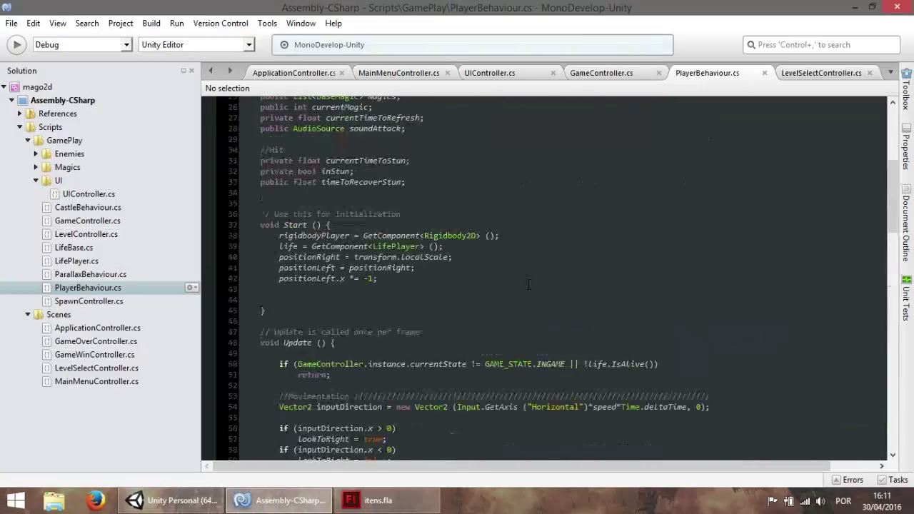
{"action": "scroll", "coordinate": [526, 292], "scroll_direction": "down", "scroll_amount": 11}
{"action": "scroll", "coordinate": [526, 291], "scroll_direction": "down", "scroll_amount": 11}
{"action": "scroll", "coordinate": [526, 296], "scroll_direction": "down", "scroll_amount": 3}
{"action": "scroll", "coordinate": [527, 306], "scroll_direction": "down", "scroll_amount": 3}
{"action": "scroll", "coordinate": [526, 306], "scroll_direction": "down", "scroll_amount": 4}
{"action": "scroll", "coordinate": [527, 306], "scroll_direction": "up", "scroll_amount": 7}
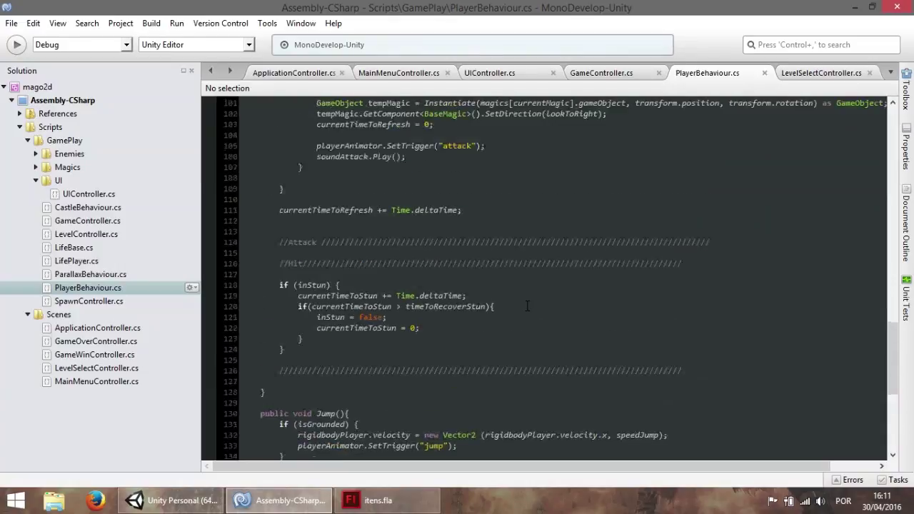
{"action": "scroll", "coordinate": [527, 306], "scroll_direction": "up", "scroll_amount": 6}
{"action": "scroll", "coordinate": [528, 306], "scroll_direction": "up", "scroll_amount": 7}
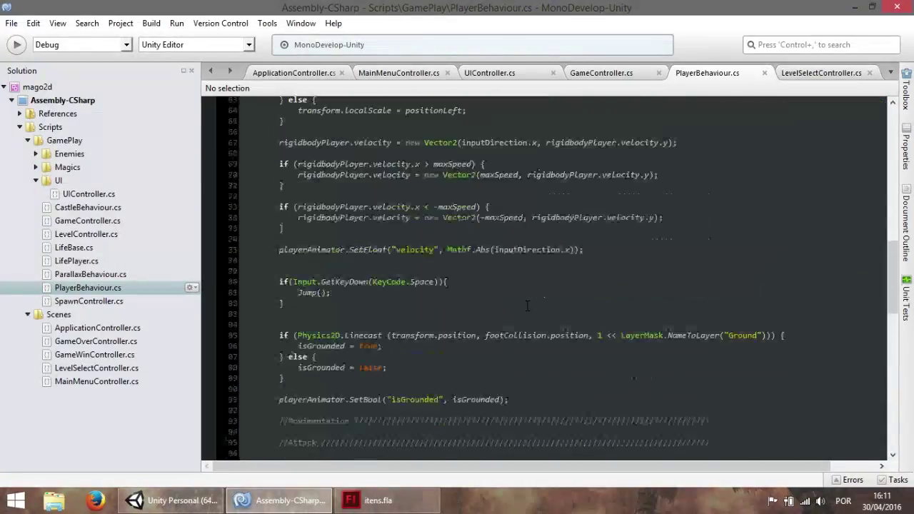
{"action": "scroll", "coordinate": [527, 306], "scroll_direction": "up", "scroll_amount": 6}
{"action": "scroll", "coordinate": [528, 306], "scroll_direction": "up", "scroll_amount": 4}
{"action": "scroll", "coordinate": [528, 306], "scroll_direction": "down", "scroll_amount": 6}
{"action": "scroll", "coordinate": [528, 305], "scroll_direction": "down", "scroll_amount": 7}
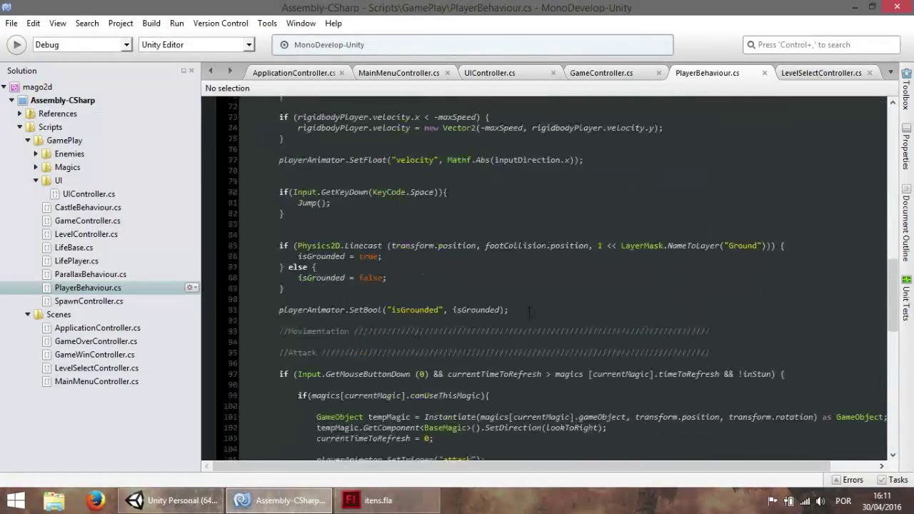
{"action": "scroll", "coordinate": [500, 309], "scroll_direction": "down", "scroll_amount": 6}
{"action": "scroll", "coordinate": [438, 315], "scroll_direction": "down", "scroll_amount": 6}
{"action": "scroll", "coordinate": [438, 314], "scroll_direction": "down", "scroll_amount": 6}
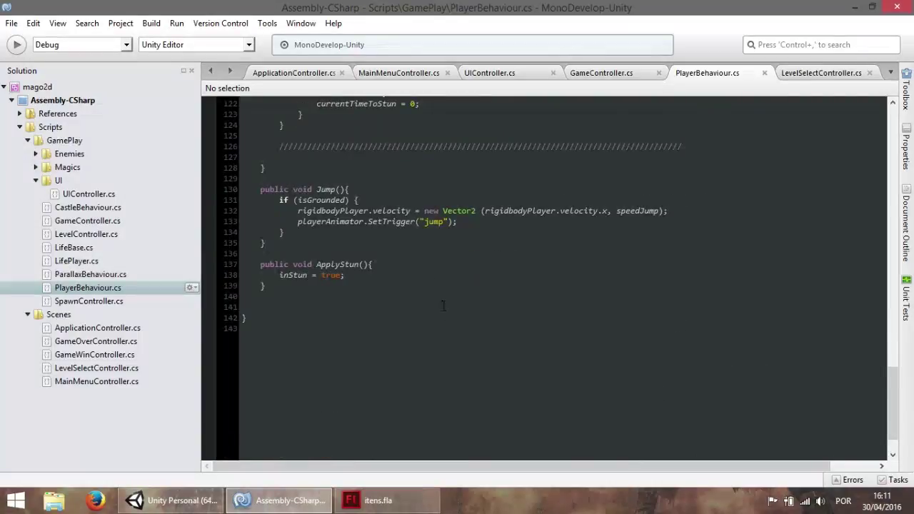
{"action": "left_click", "coordinate": [300, 242]}
{"action": "left_click", "coordinate": [172, 500]}
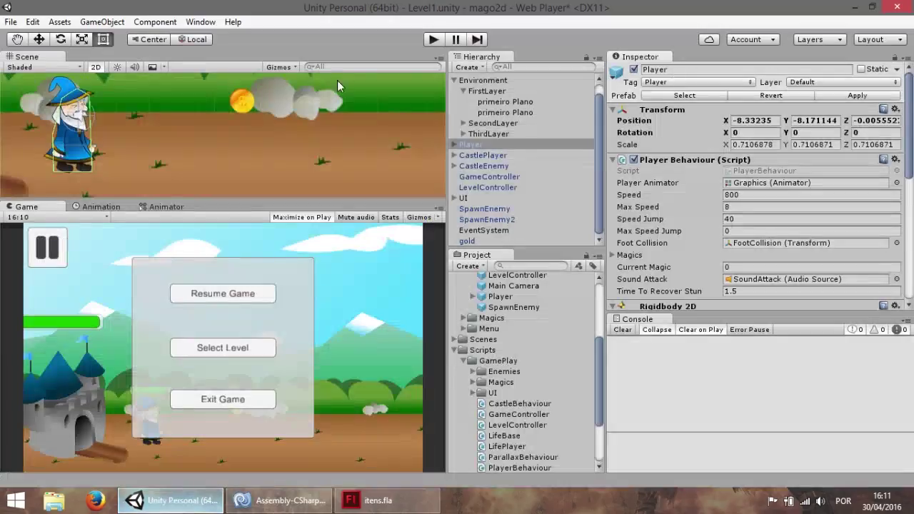
Open the Scripting Reference from Unity's Help menu in the browser
{"action": "left_click", "coordinate": [228, 22]}
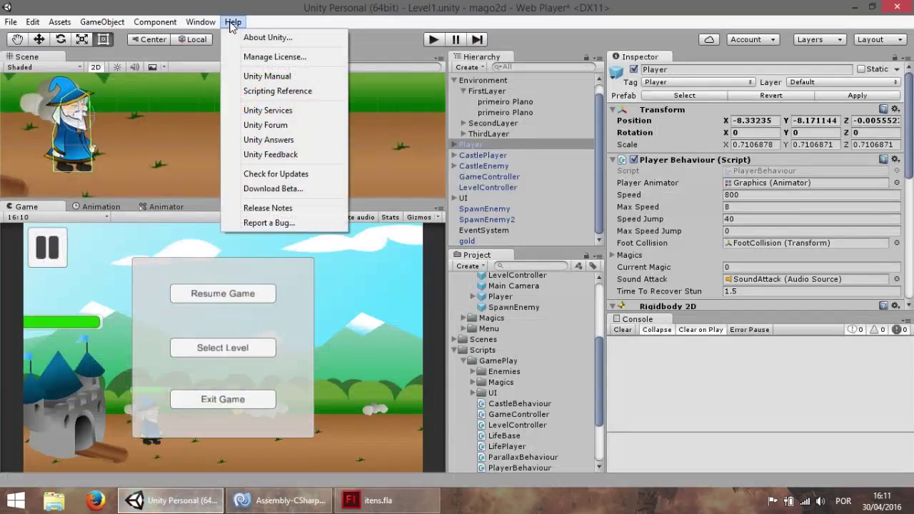
{"action": "left_click", "coordinate": [299, 96]}
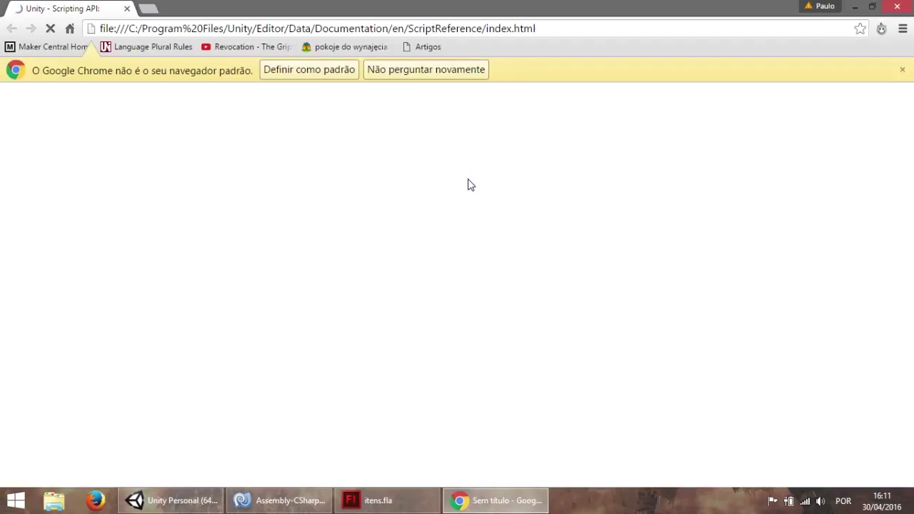
{"action": "left_click", "coordinate": [439, 69]}
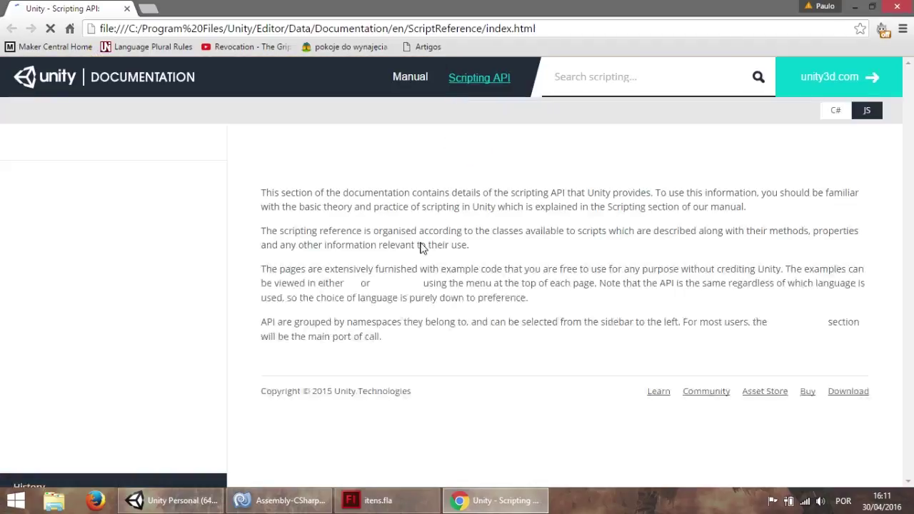
Search the docs for OnCollision and open the Collider2D.OnCollisionEnter2D page
{"action": "type", "text": "collider"}
{"action": "key", "text": "ctrl+a"}
{"action": "type", "text": "OnCollision"}
{"action": "key", "text": "Return"}
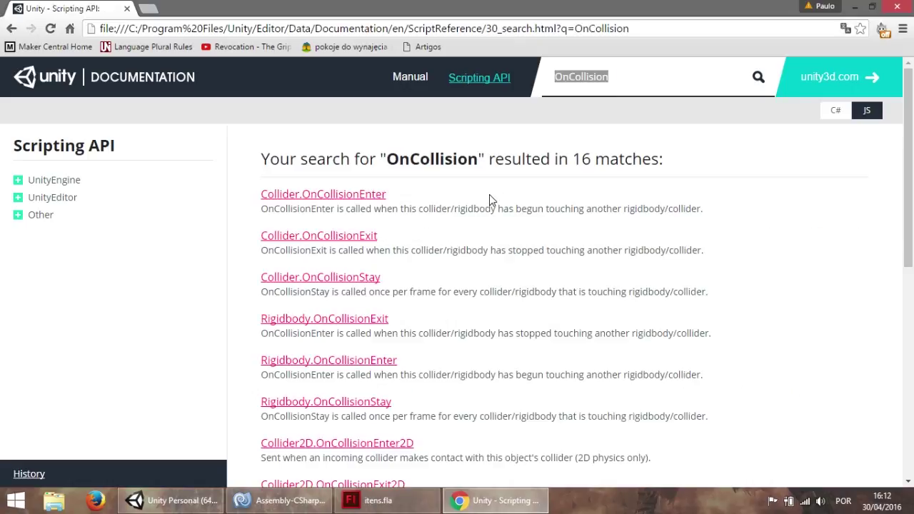
{"action": "scroll", "coordinate": [486, 250], "scroll_direction": "down", "scroll_amount": 3}
{"action": "left_click", "coordinate": [386, 247]}
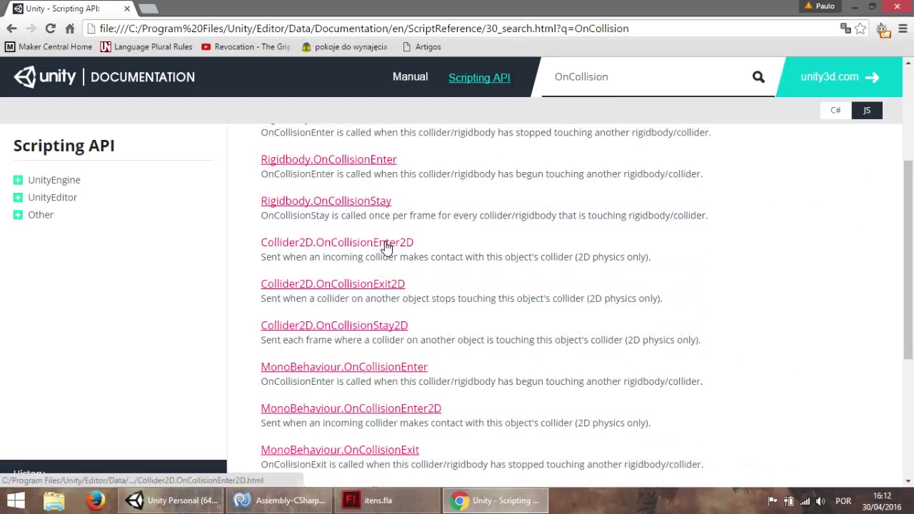
{"action": "left_click", "coordinate": [386, 246]}
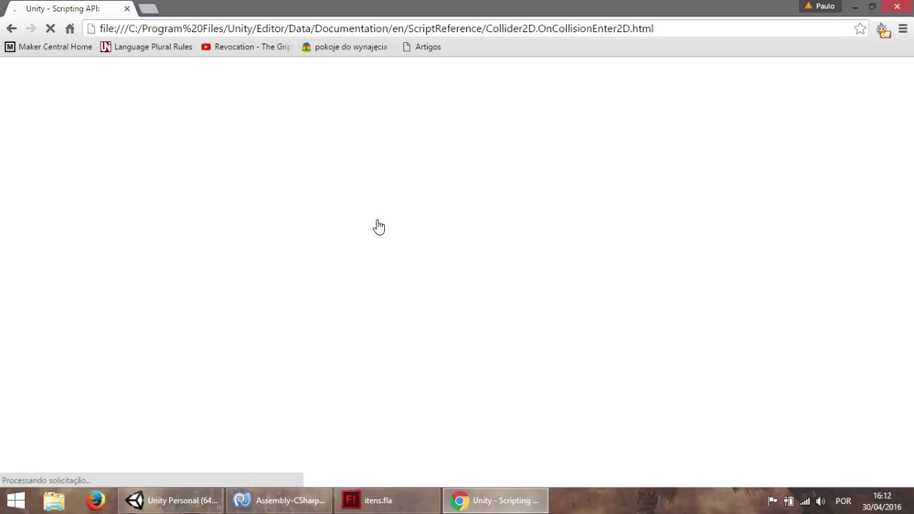
{"action": "left_click", "coordinate": [187, 500]}
Insert blank lines after ApplyStun in PlayerBehaviour.cs and begin typing 'void OnCollisionEnter2d(Collider' on line 141
{"action": "left_click", "coordinate": [293, 500]}
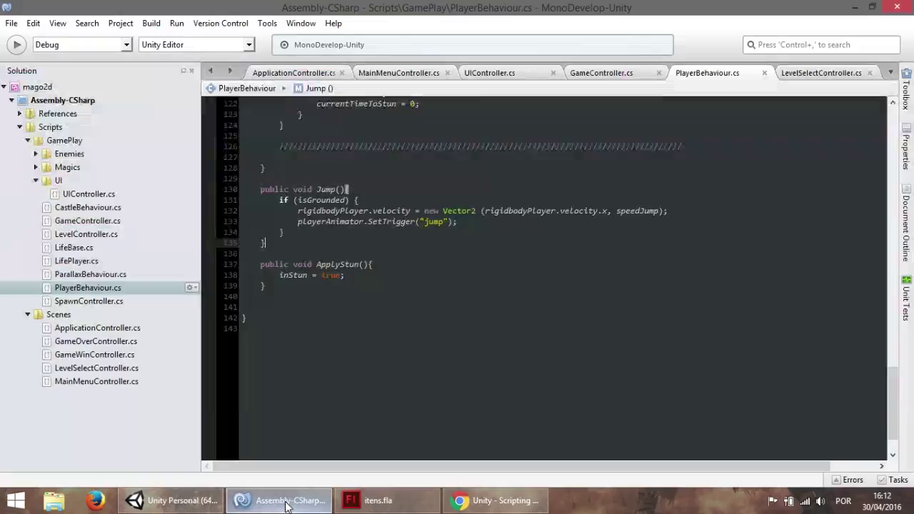
{"action": "left_click", "coordinate": [304, 293]}
{"action": "key", "text": "Return"}
{"action": "key", "text": "Up"}
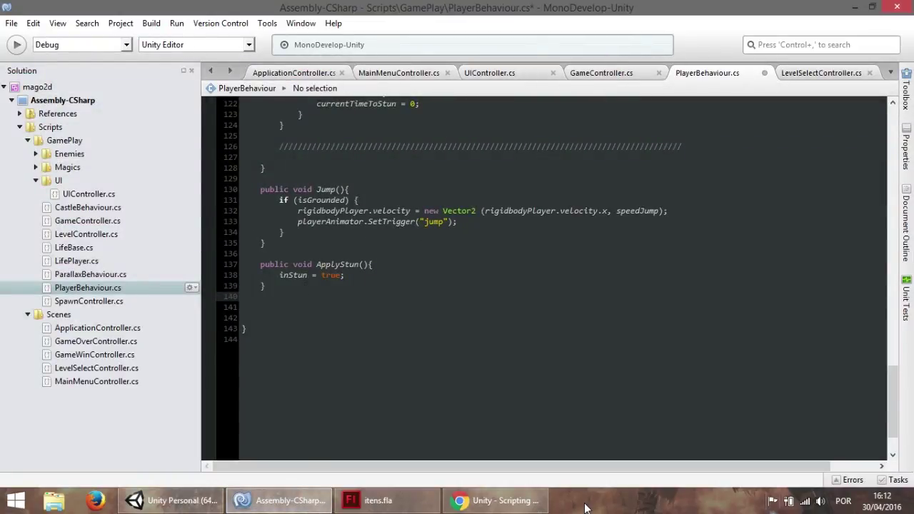
{"action": "left_click", "coordinate": [500, 500]}
{"action": "left_click", "coordinate": [500, 500]}
{"action": "key", "text": "Return"}
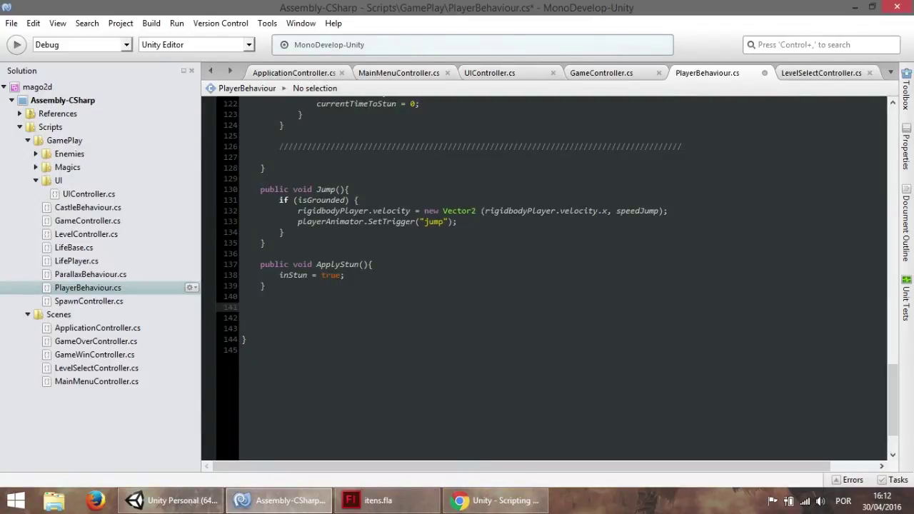
{"action": "type", "text": "void OnCollisionEnter2d(Collider"}
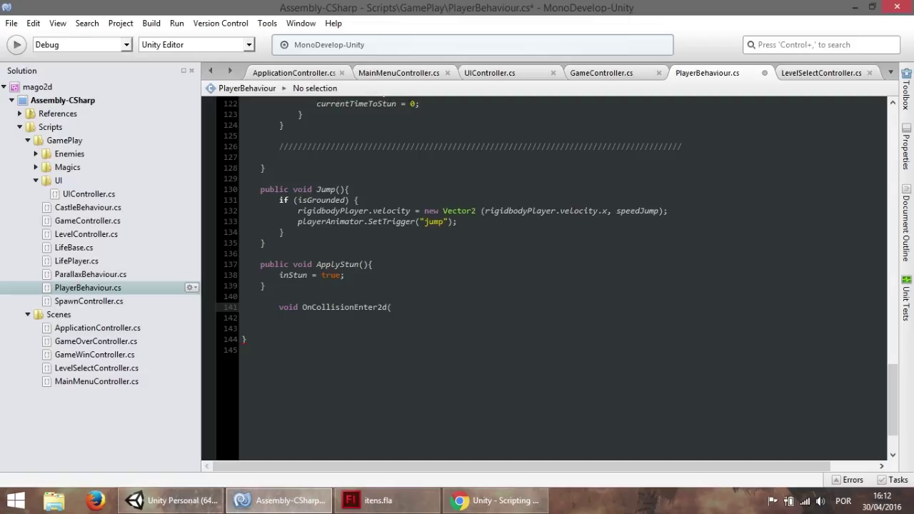
Write the OnCollisionEnter2d(Collider2D other) stub with an empty body and unindent it one level
{"action": "type", "text": "other "}
{"action": "type", "text": "Col"}
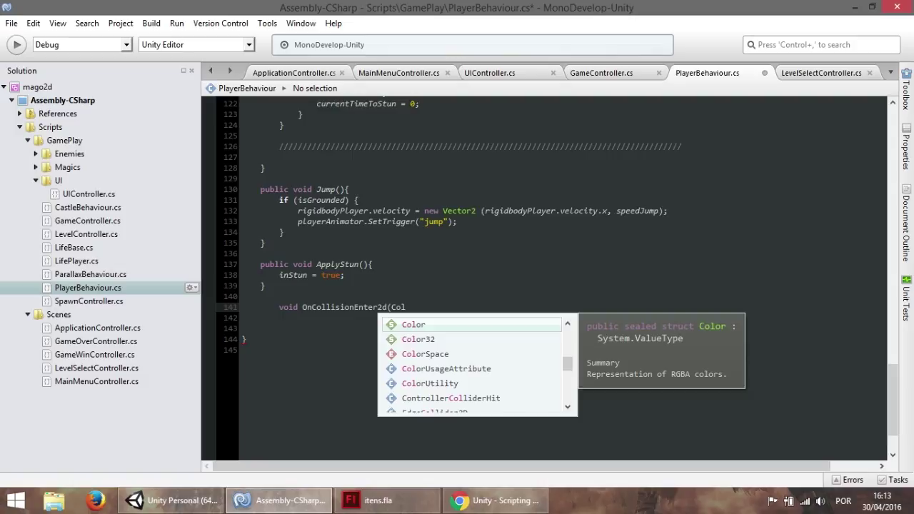
{"action": "type", "text": "lider"}
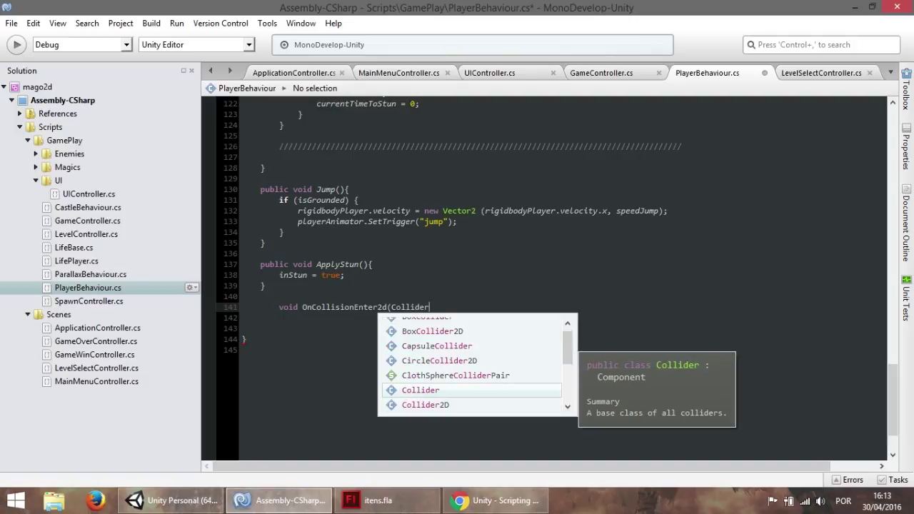
{"action": "key", "text": "Down"}
{"action": "key", "text": "Return"}
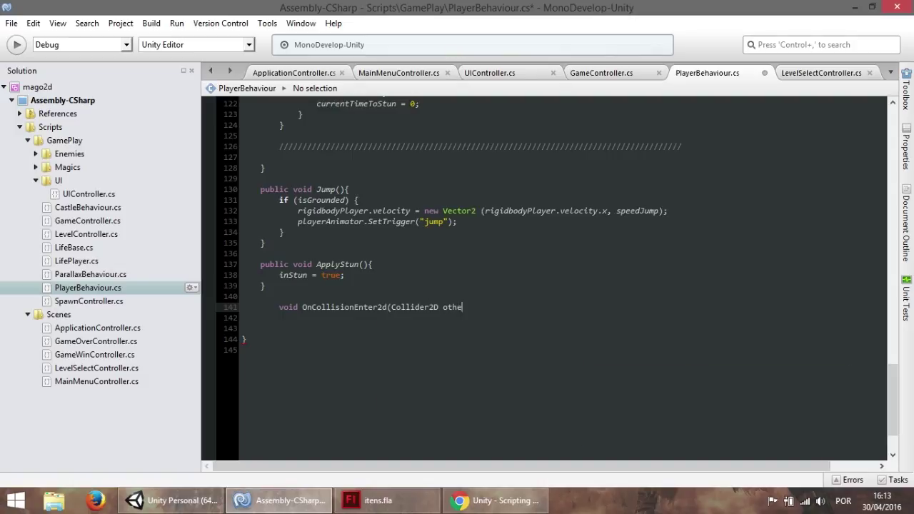
{"action": "type", "text": "{"}
{"action": "key", "text": "Return"}
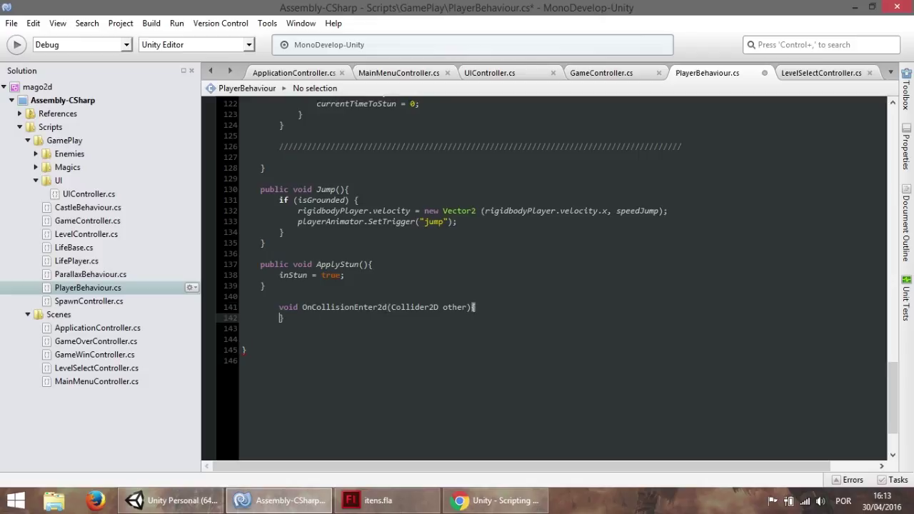
{"action": "key", "text": "Return"}
{"action": "left_click_drag", "start_coordinate": [295, 327], "coordinate": [243, 308]}
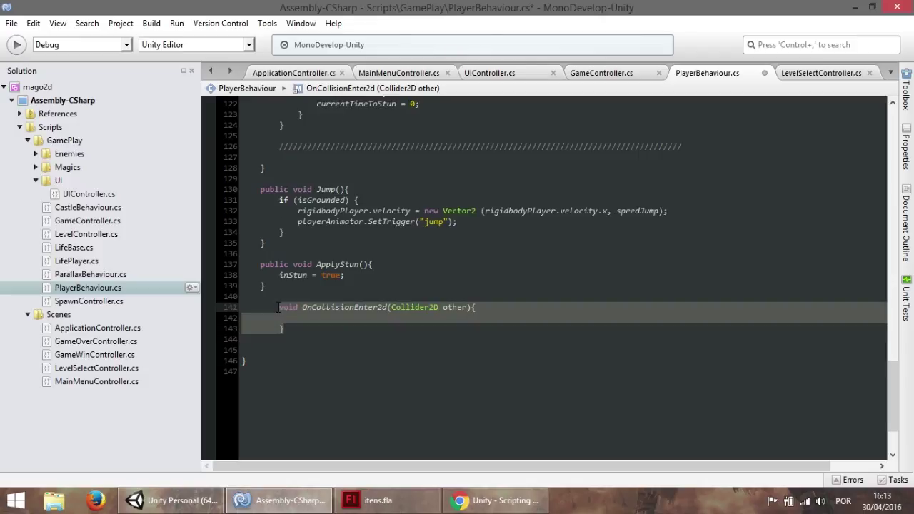
{"action": "key", "text": "shift+Tab"}
{"action": "left_click", "coordinate": [359, 320]}
Start an if(o check, then try the Edit menu's Format Document and Format Selection commands
{"action": "type", "text": "if("}
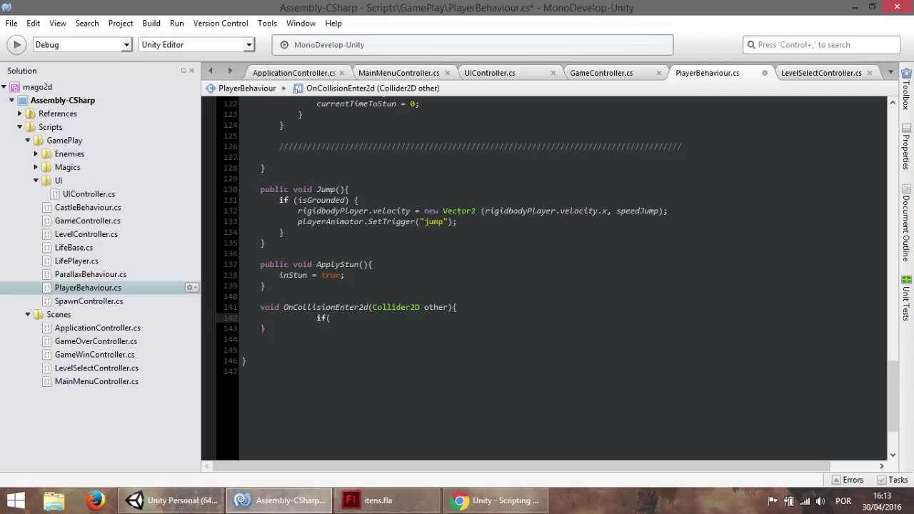
{"action": "type", "text": "o"}
{"action": "left_click", "coordinate": [33, 23]}
{"action": "left_click", "coordinate": [43, 145]}
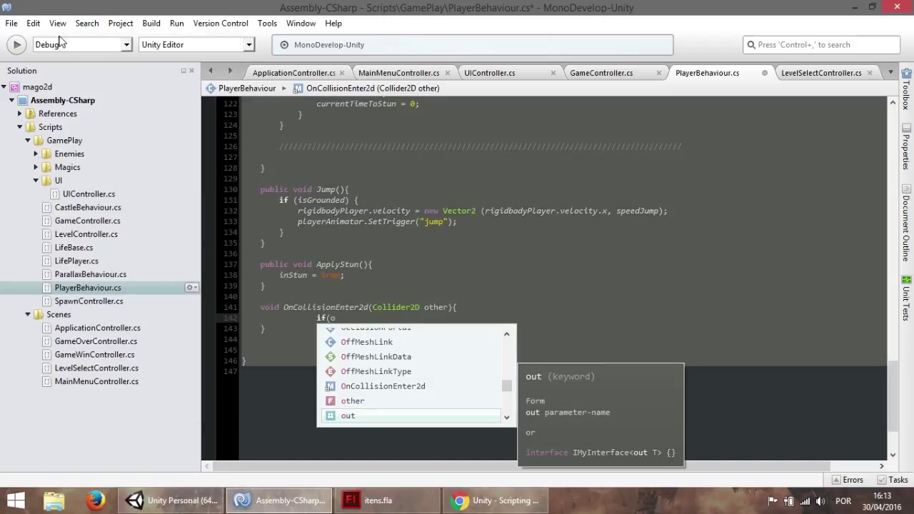
{"action": "left_click", "coordinate": [33, 22]}
{"action": "mouse_move", "coordinate": [104, 170]}
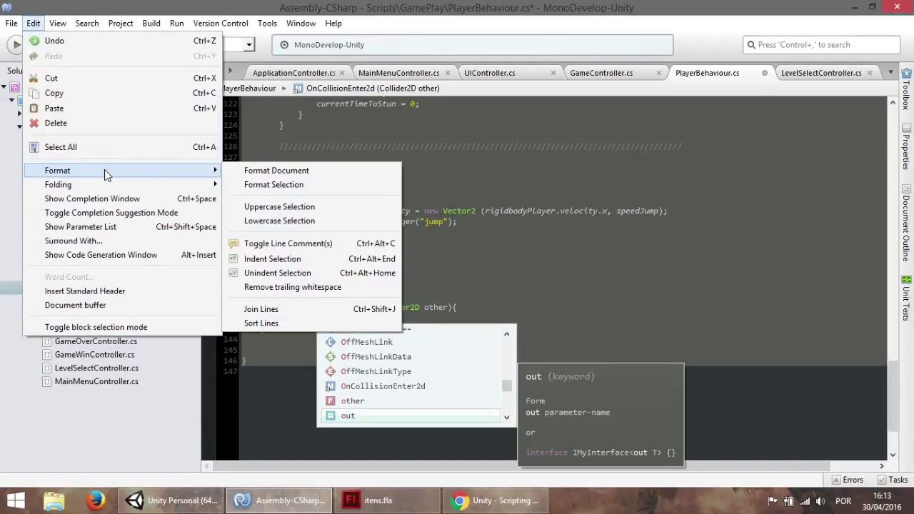
{"action": "left_click", "coordinate": [280, 173]}
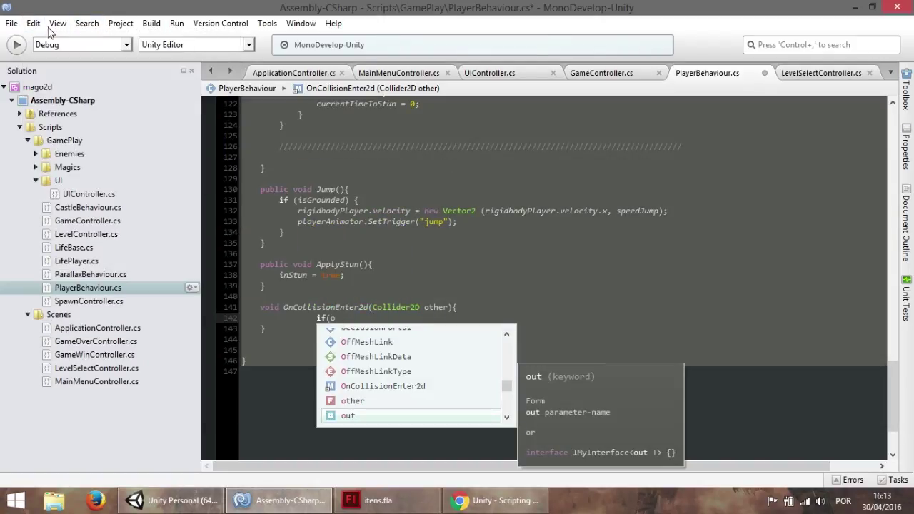
{"action": "left_click", "coordinate": [57, 24]}
{"action": "left_click", "coordinate": [34, 26]}
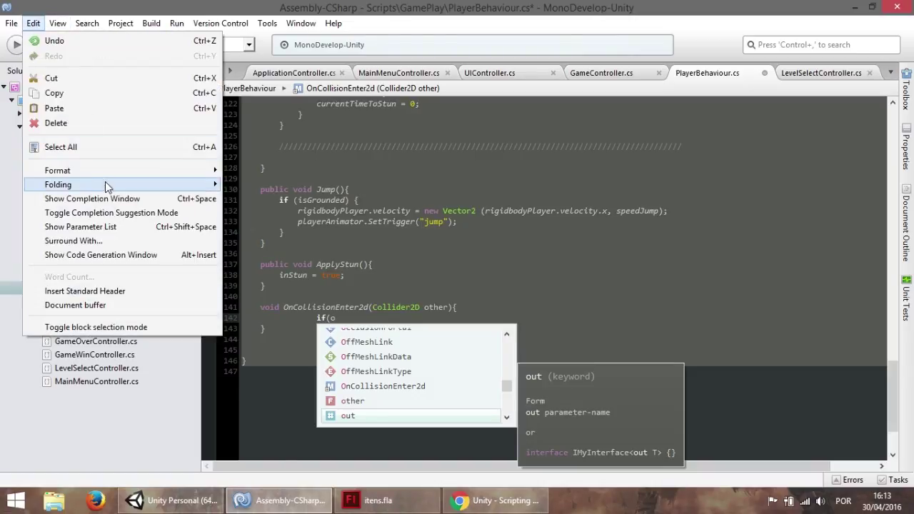
{"action": "mouse_move", "coordinate": [128, 170]}
{"action": "left_click", "coordinate": [300, 190]}
{"action": "left_click", "coordinate": [482, 268]}
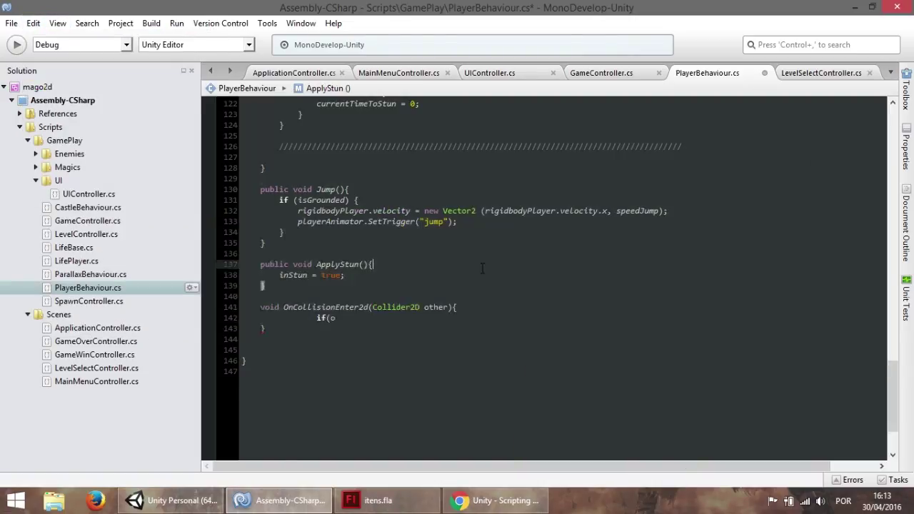
Delete the unfinished if(o text on line 142
{"action": "key", "text": "ctrl+a"}
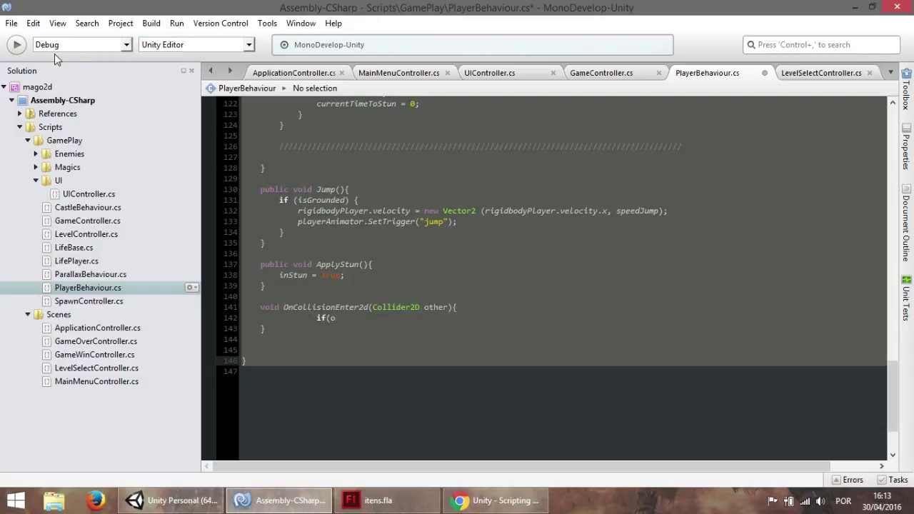
{"action": "left_click", "coordinate": [336, 318]}
{"action": "left_click_drag", "start_coordinate": [336, 318], "coordinate": [317, 318]}
{"action": "key", "text": "BackSpace"}
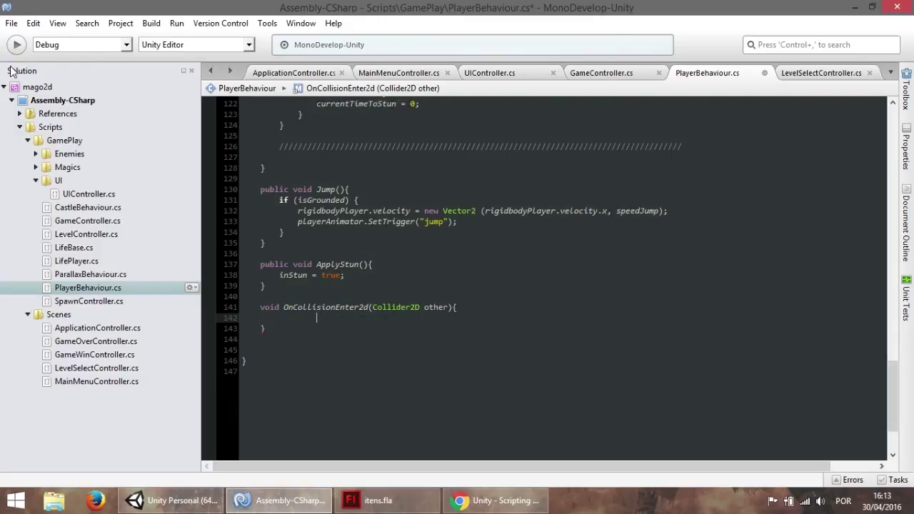
{"action": "left_click", "coordinate": [32, 23]}
Reformat the whole document to the standard code layout
{"action": "mouse_move", "coordinate": [96, 172]}
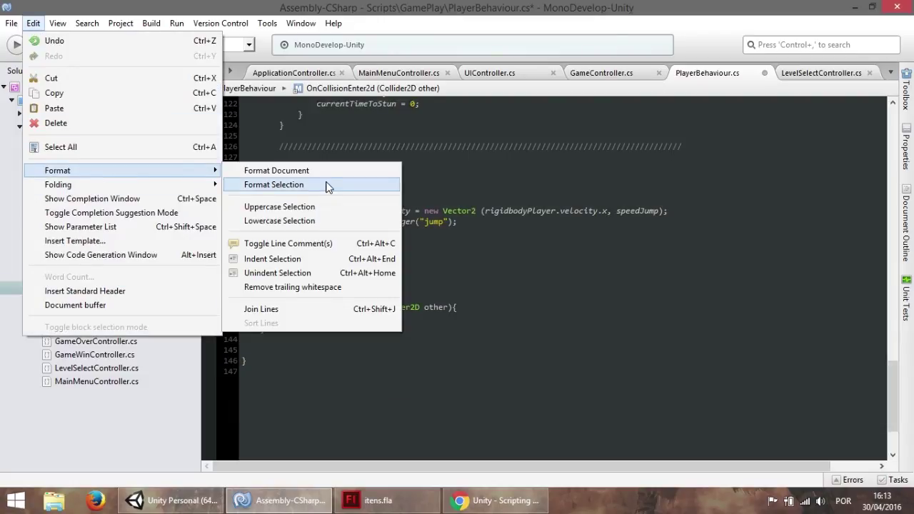
{"action": "left_click", "coordinate": [325, 180]}
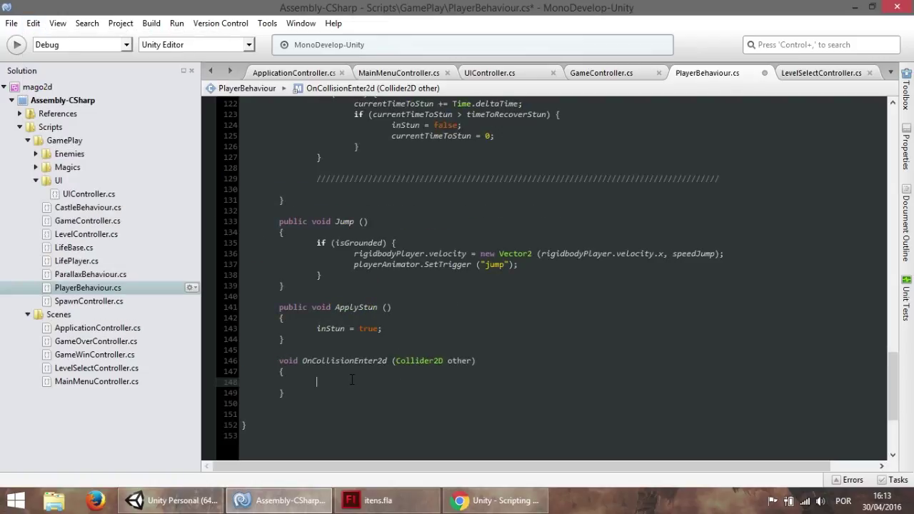
{"action": "scroll", "coordinate": [357, 376], "scroll_direction": "up", "scroll_amount": 5}
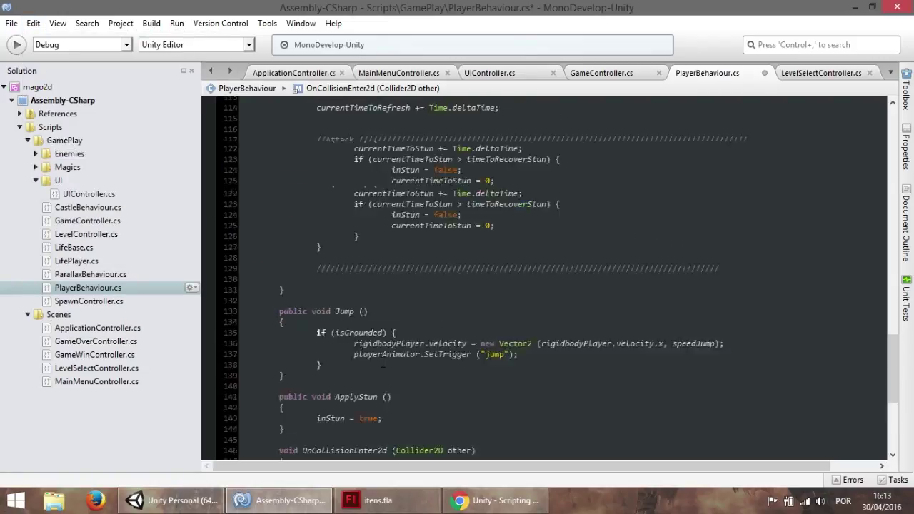
{"action": "scroll", "coordinate": [372, 368], "scroll_direction": "up", "scroll_amount": 10}
{"action": "scroll", "coordinate": [383, 363], "scroll_direction": "down", "scroll_amount": 18}
{"action": "scroll", "coordinate": [423, 309], "scroll_direction": "down", "scroll_amount": 1}
{"action": "scroll", "coordinate": [423, 309], "scroll_direction": "up", "scroll_amount": 1}
Add an if (other.CompareTag("Gold")) block containing Debug.Log("Epa, dinheiro") inside the handler
{"action": "type", "text": "if(other.attachedRigidbody;"}
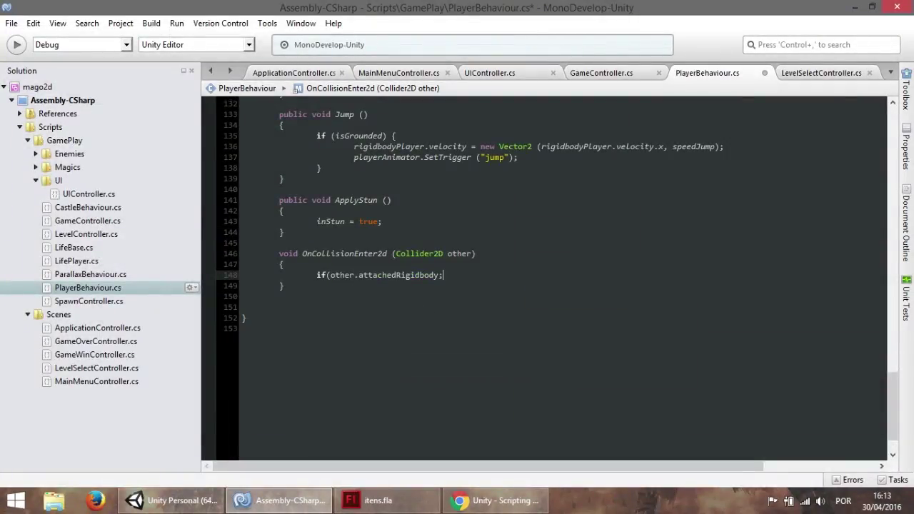
{"action": "key", "text": "BackSpace"}
{"action": "key", "text": "BackSpace"}
{"action": "key", "text": "BackSpace"}
{"action": "type", "text": "ta"}
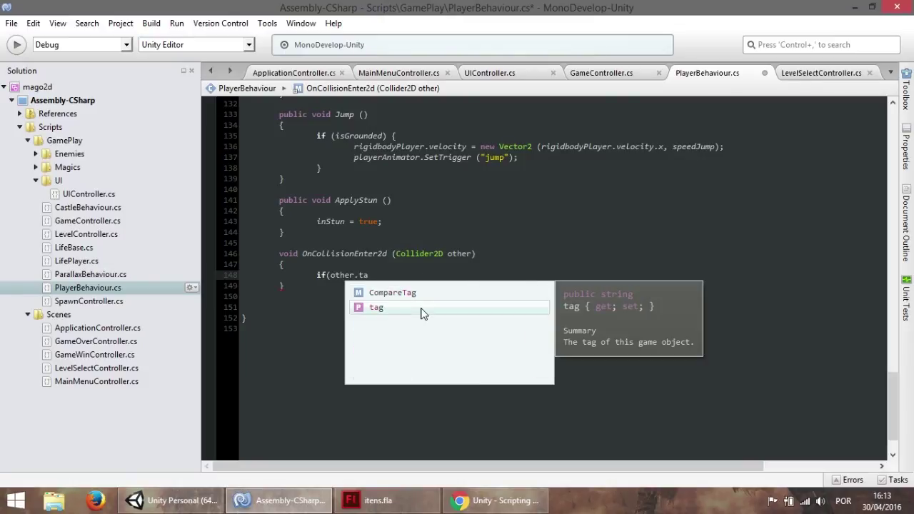
{"action": "key", "text": "Up"}
{"action": "key", "text": "Return"}
{"action": "type", "text": "("}
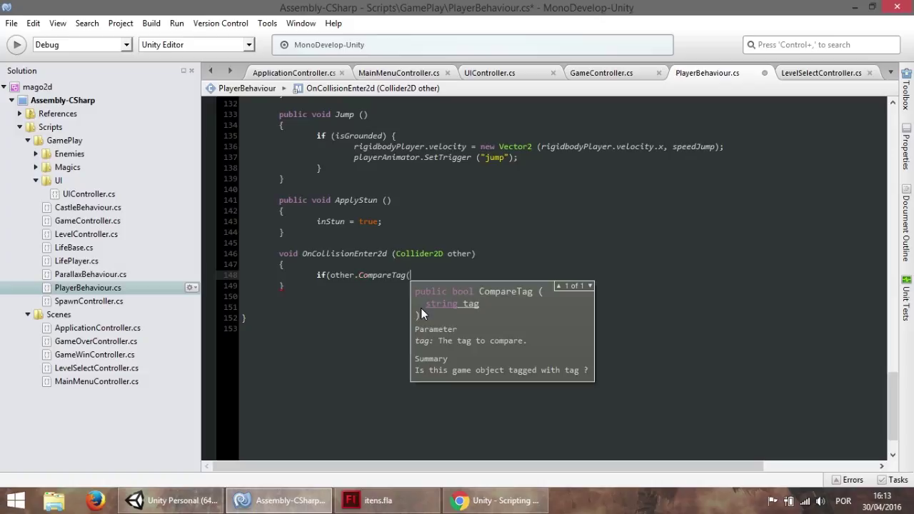
{"action": "type", "text": "\"Gold\")"}
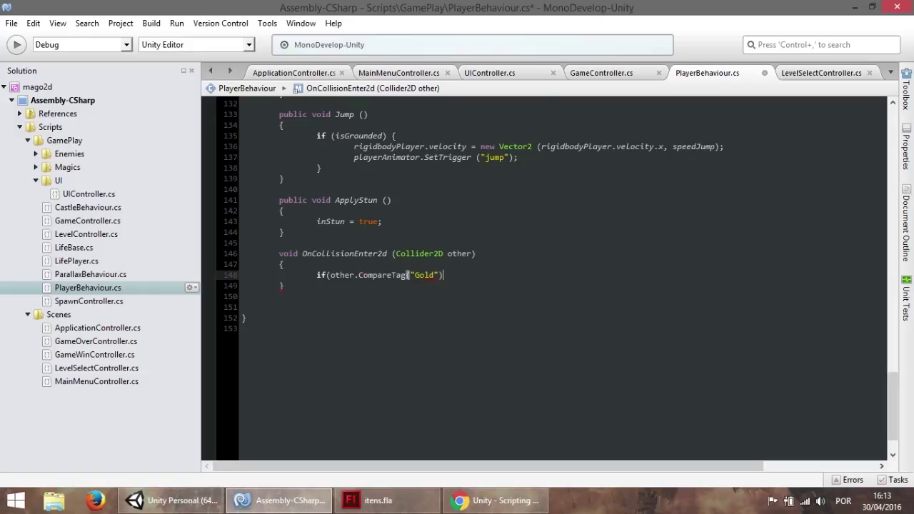
{"action": "type", "text": "{"}
{"action": "key", "text": "Return"}
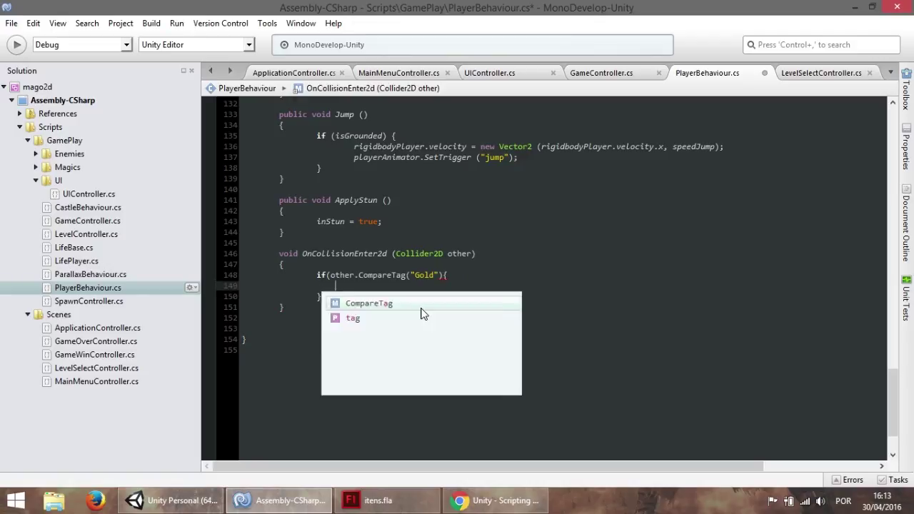
{"action": "type", "text": "De"}
{"action": "key", "text": "Return"}
{"action": "type", "text": "Debug.Log(\""}
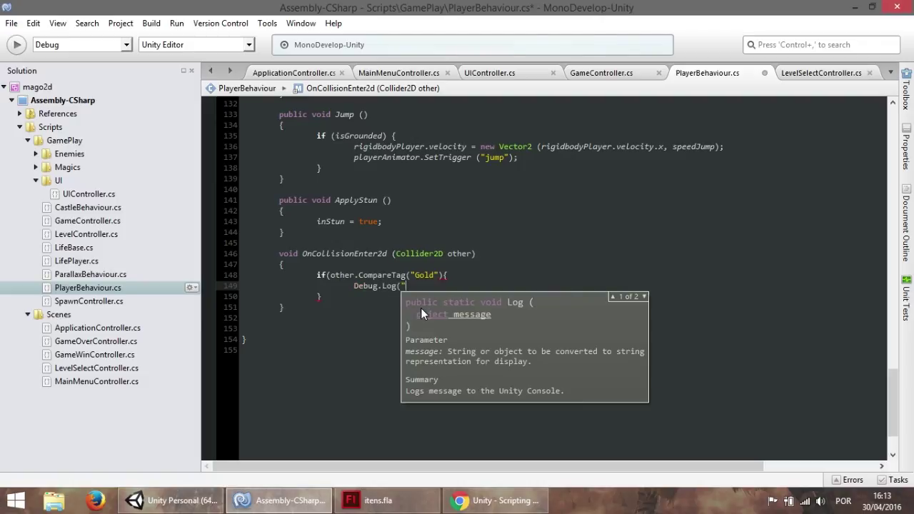
{"action": "type", "text": "Epa, di"}
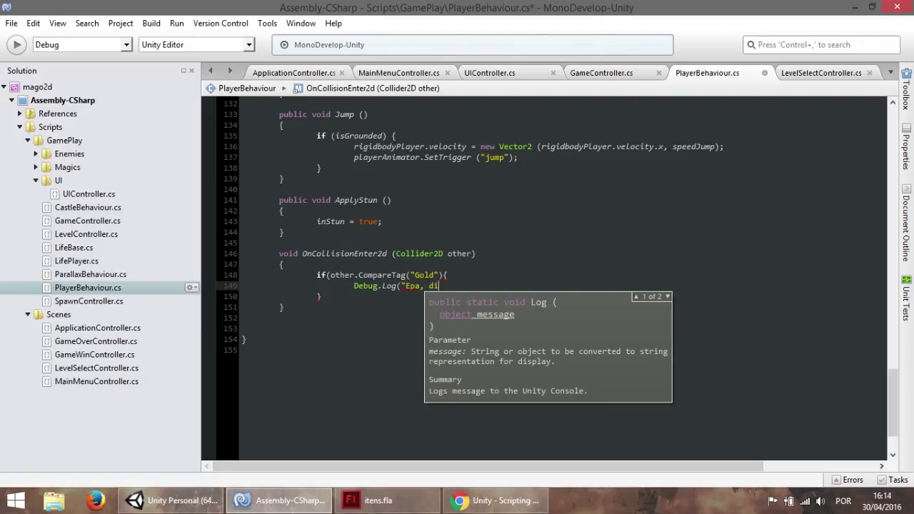
{"action": "type", "text": "nheiro\");"}
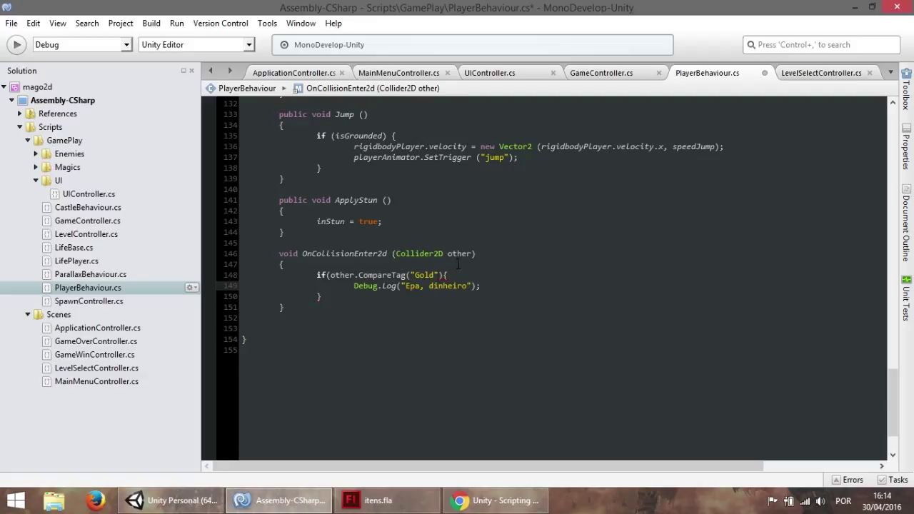
{"action": "key", "text": "Up"}
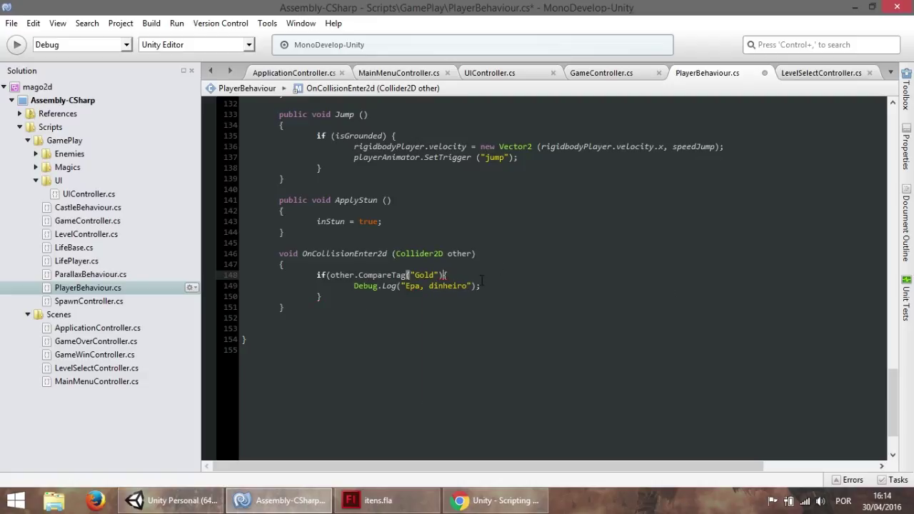
Start a new line under the log call with other.gameObject, then erase it
{"action": "left_click", "coordinate": [514, 287]}
{"action": "key", "text": "Return"}
{"action": "type", "text": "other."}
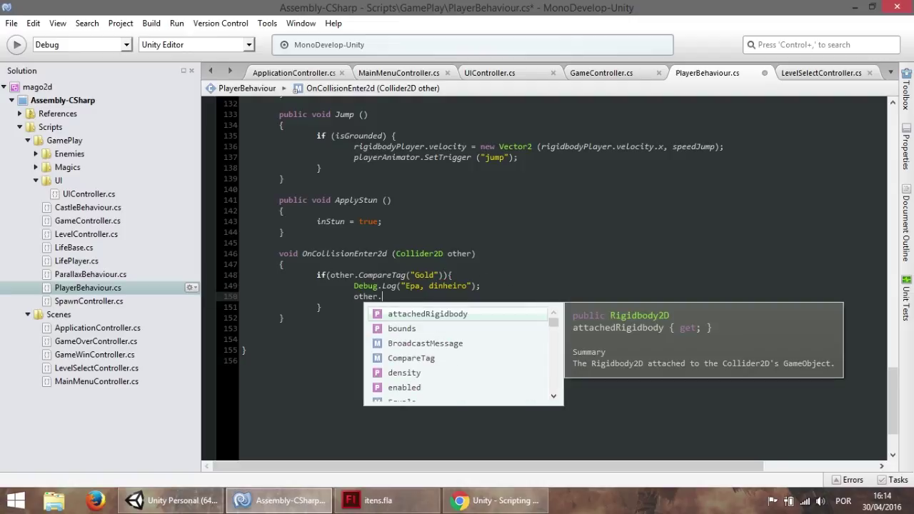
{"action": "type", "text": "ga"}
{"action": "key", "text": "Return"}
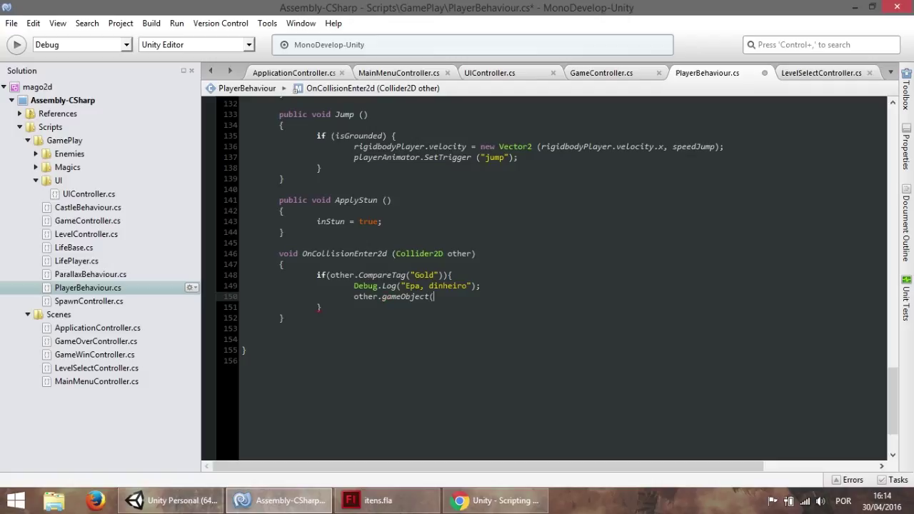
{"action": "key", "text": "Escape"}
{"action": "key", "text": "BackSpace"}
{"action": "type", "text": "t"}
{"action": "key", "text": "BackSpace"}
{"action": "key", "text": "BackSpace"}
{"action": "key", "text": "BackSpace"}
{"action": "key", "text": "Escape"}
{"action": "key", "text": "BackSpace"}
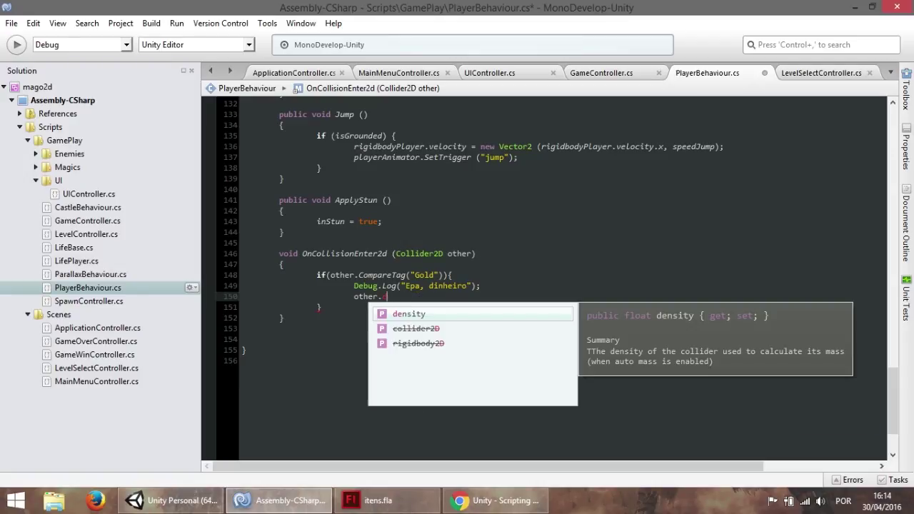
{"action": "key", "text": "BackSpace"}
{"action": "key", "text": "BackSpace"}
{"action": "key", "text": "BackSpace"}
Add Destroy(other.gameObject); on line 150 and save PlayerBehaviour.cs
{"action": "type", "text": "Des"}
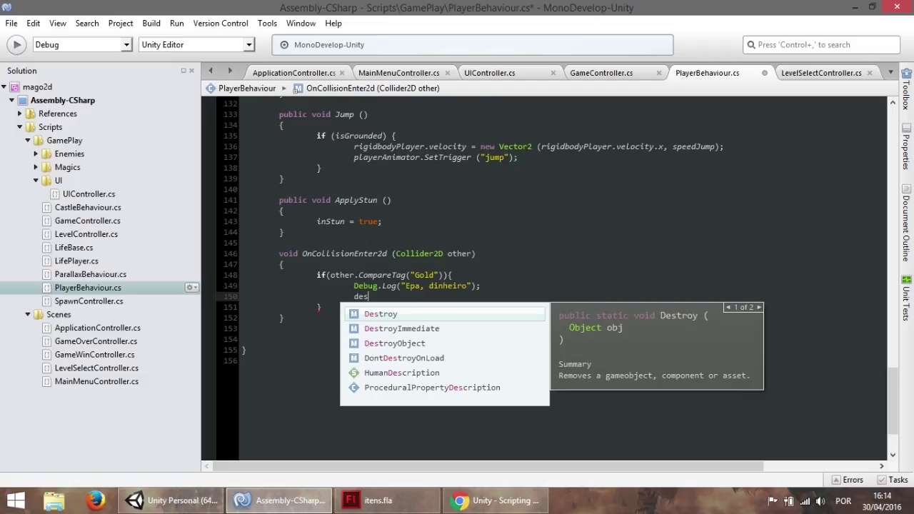
{"action": "key", "text": "Return"}
{"action": "type", "text": "(other.game"}
{"action": "key", "text": "Return"}
{"action": "type", "text": ");"}
{"action": "key", "text": "ctrl+s"}
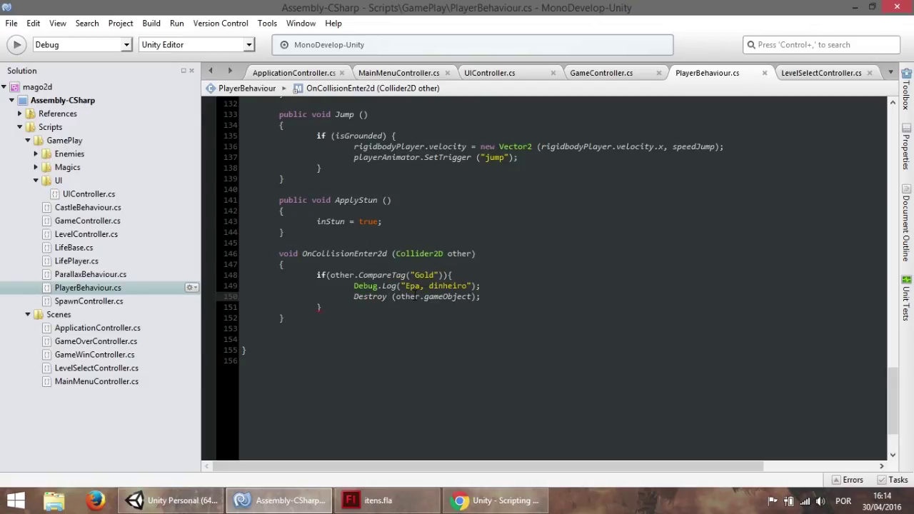
{"action": "left_click", "coordinate": [171, 500]}
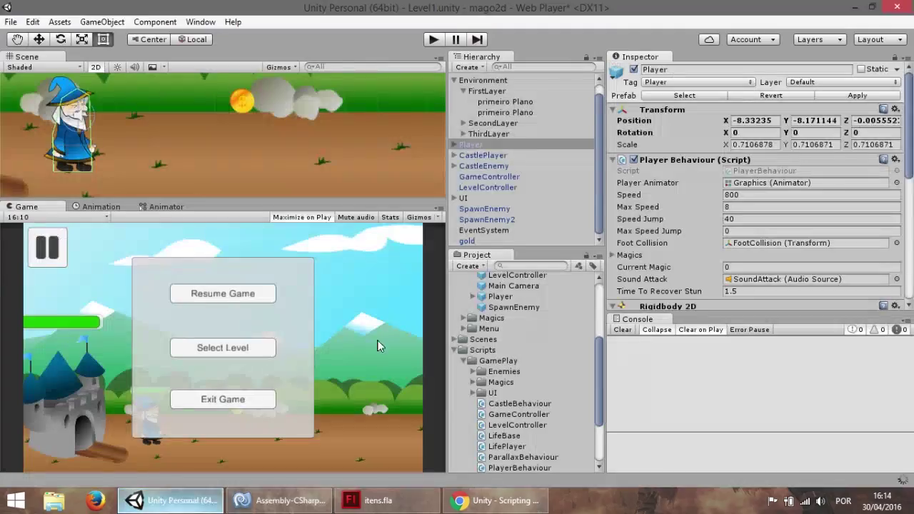
{"action": "left_click", "coordinate": [500, 501]}
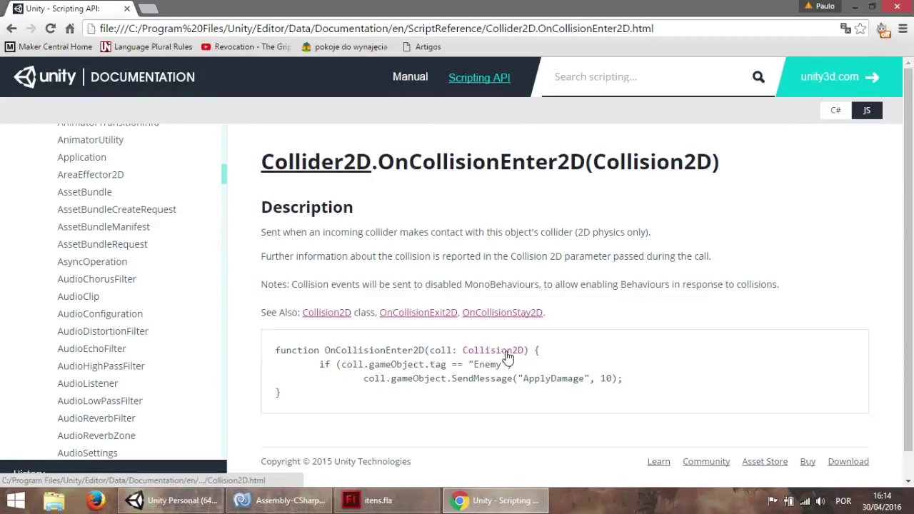
{"action": "left_click", "coordinate": [175, 501]}
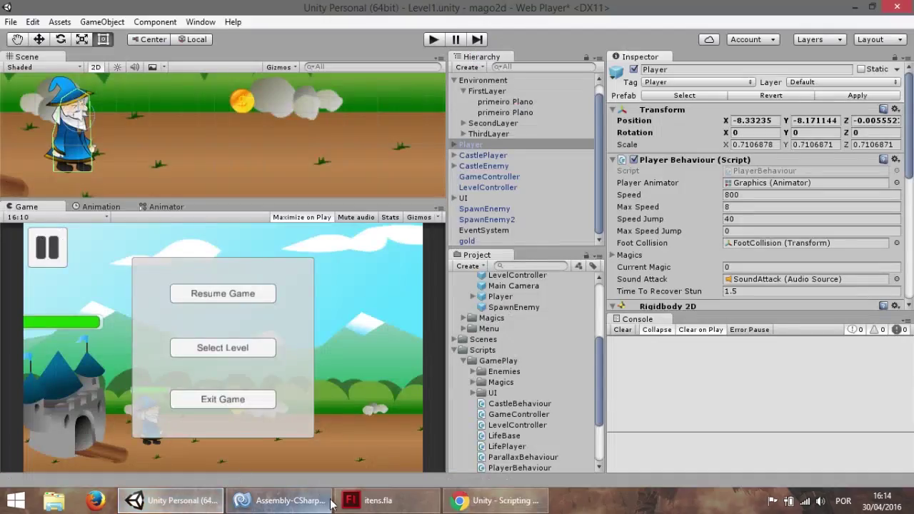
Change the handler's parameter type from Collider2D to Collision2D and save the script
{"action": "left_click", "coordinate": [300, 507]}
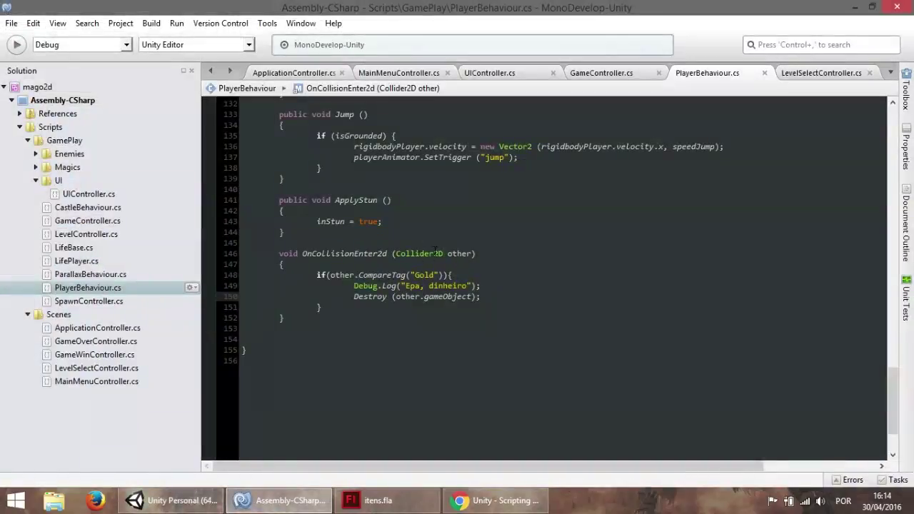
{"action": "left_click", "coordinate": [434, 253]}
{"action": "key", "text": "BackSpace"}
{"action": "key", "text": "BackSpace"}
{"action": "key", "text": "BackSpace"}
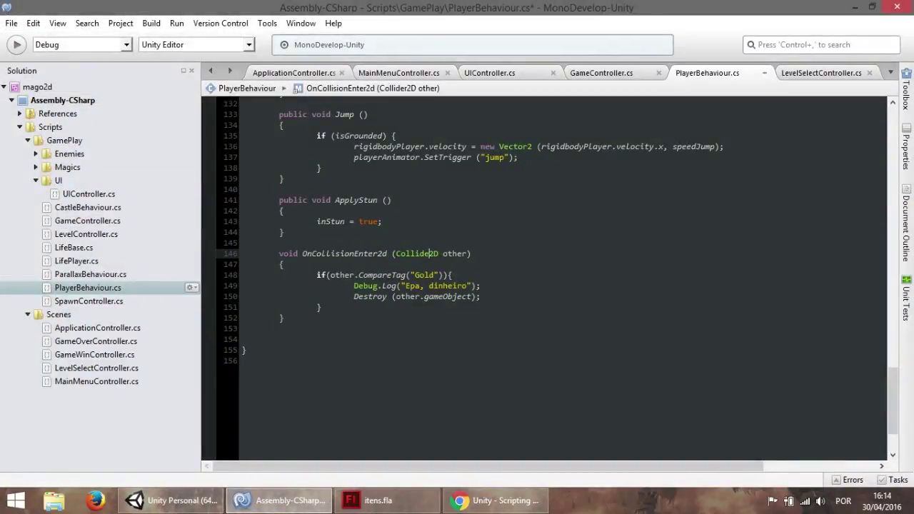
{"action": "type", "text": "sion"}
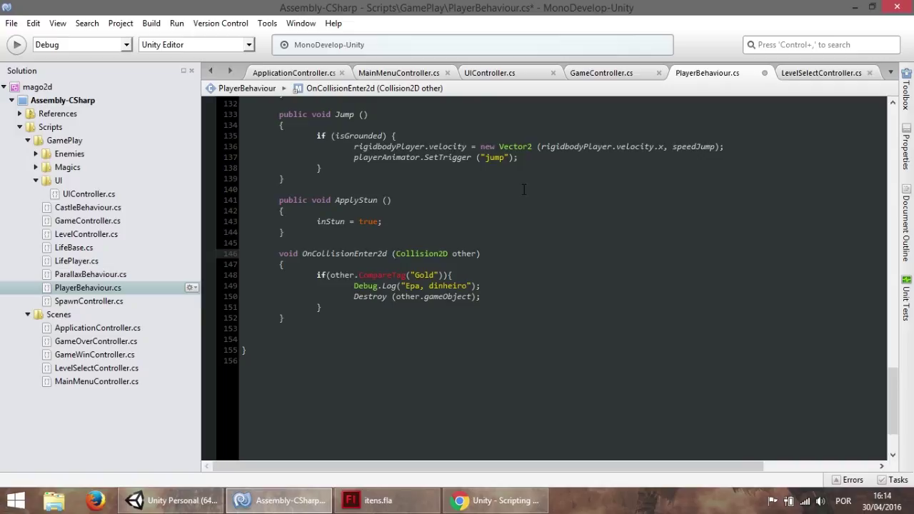
{"action": "left_click", "coordinate": [483, 233]}
{"action": "key", "text": "ctrl+s"}
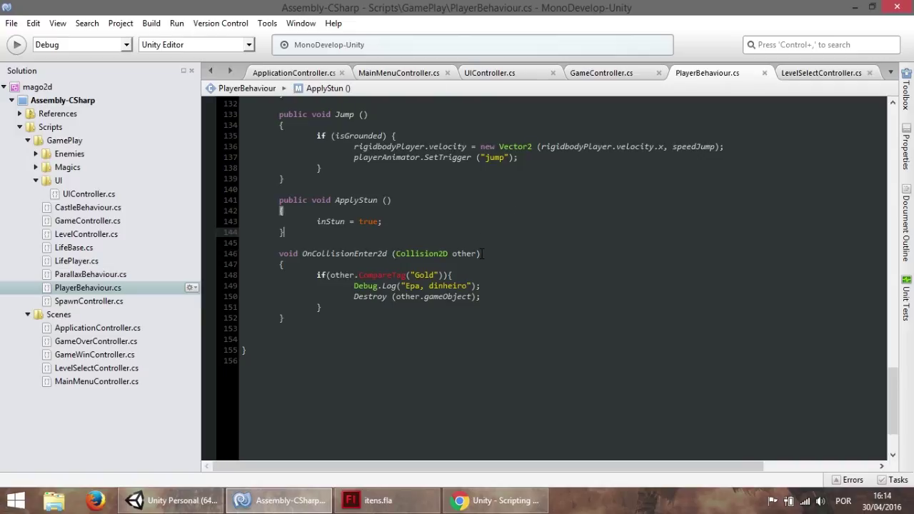
Make the tag check use other.gameObject.CompareTag("Gold") and save the script
{"action": "mouse_move", "coordinate": [384, 275]}
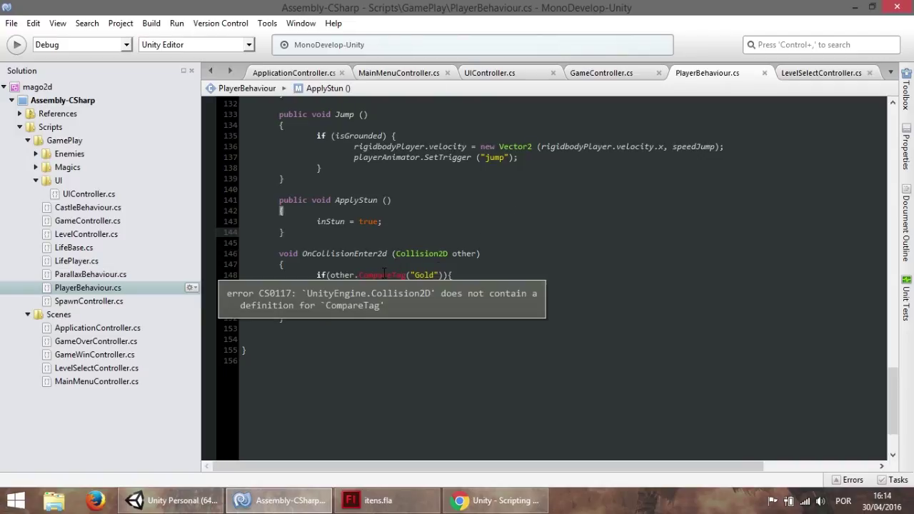
{"action": "left_click", "coordinate": [356, 275]}
{"action": "type", "text": "gam."}
{"action": "key", "text": "ctrl+s"}
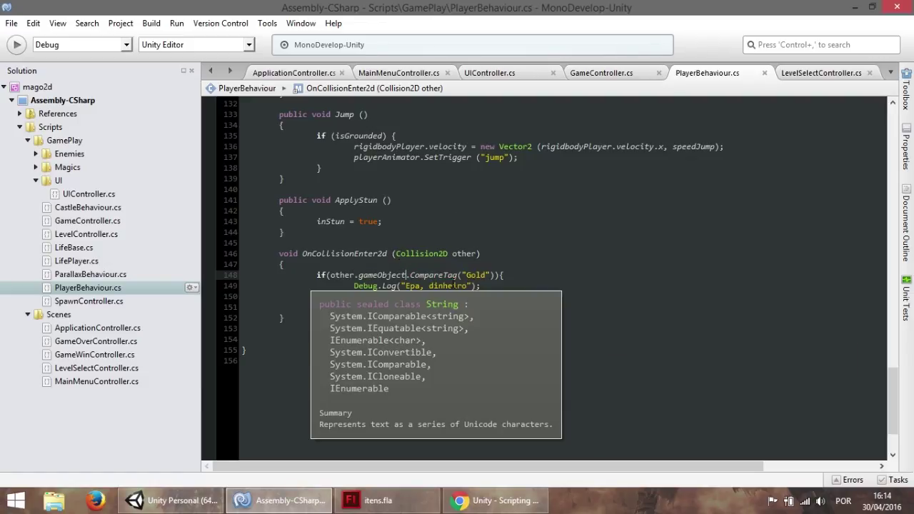
{"action": "left_click", "coordinate": [191, 504]}
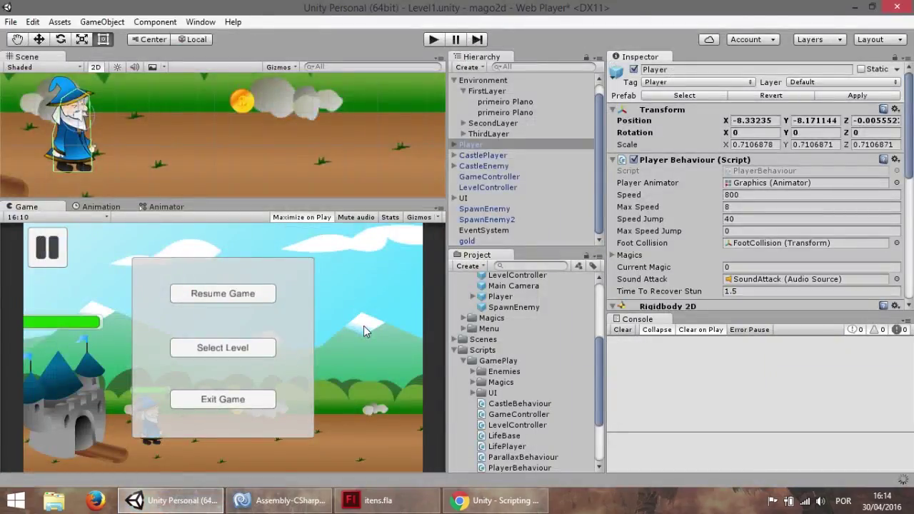
{"action": "left_click", "coordinate": [433, 40]}
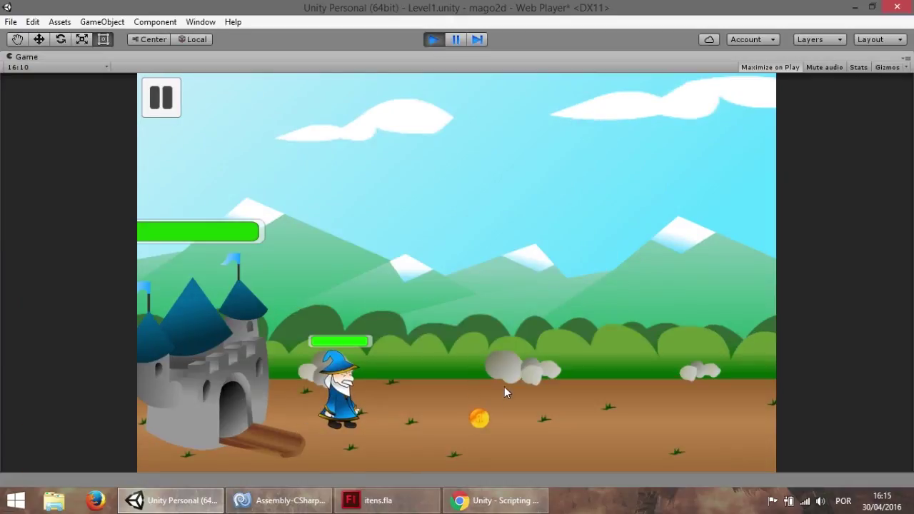
{"action": "key", "text": "Right"}
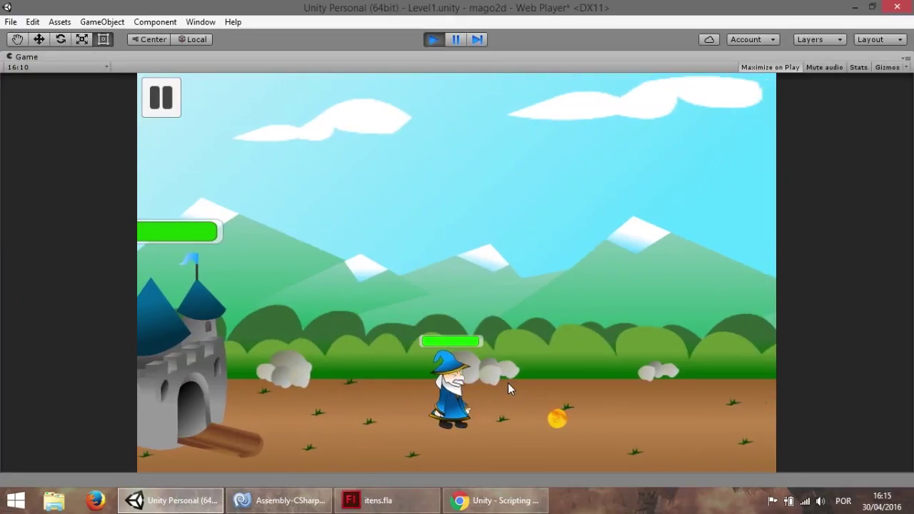
{"action": "key", "text": "space"}
{"action": "key", "text": "space"}
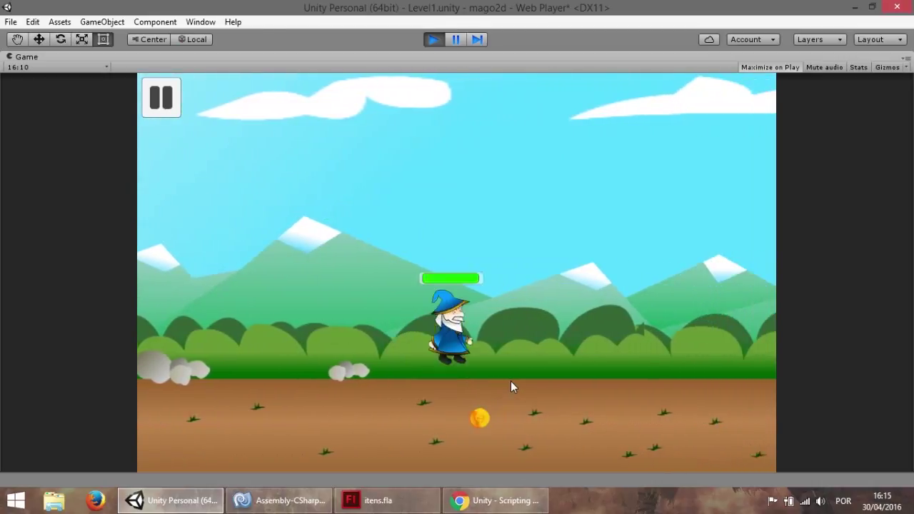
{"action": "key", "text": "space"}
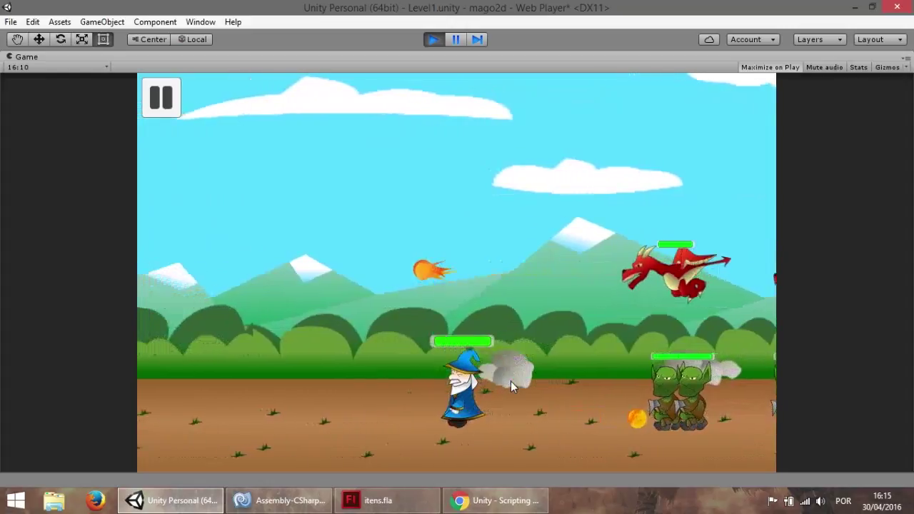
{"action": "left_click", "coordinate": [433, 39]}
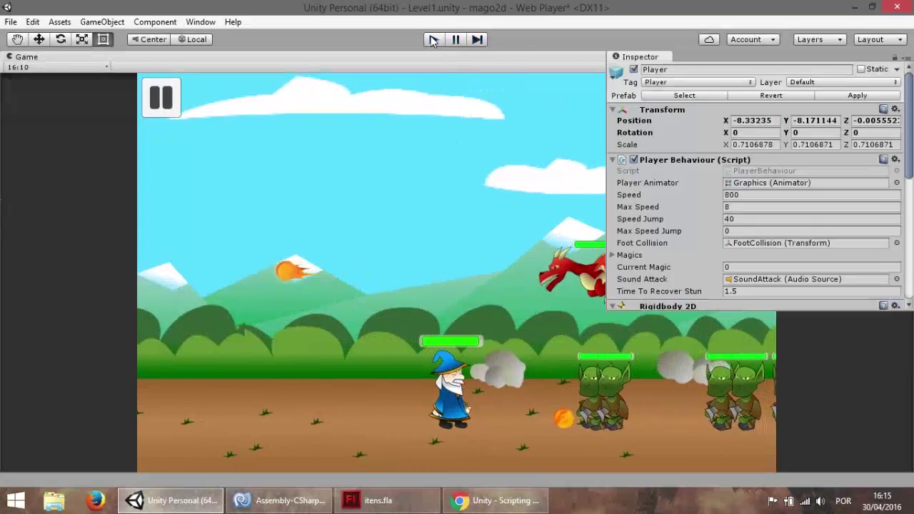
Give the gold coin object the Gold tag in the Inspector
{"action": "left_click", "coordinate": [472, 242]}
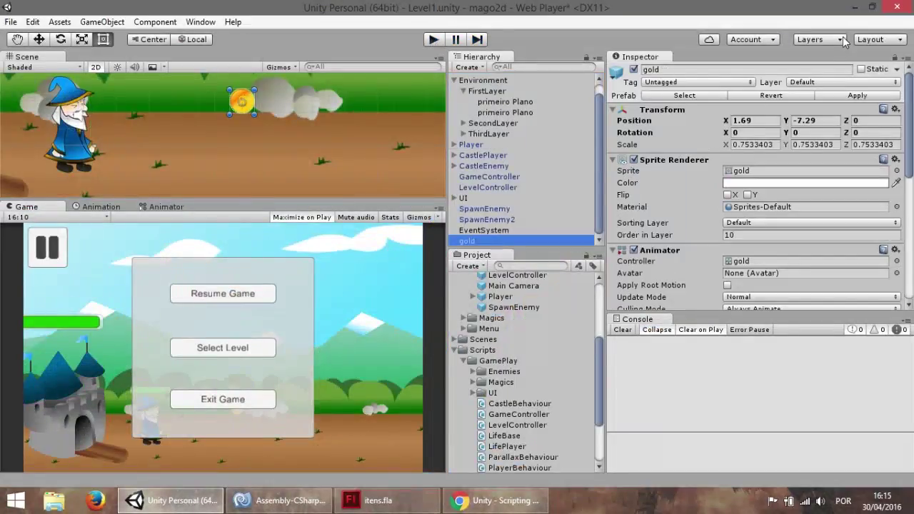
{"action": "left_click", "coordinate": [808, 83]}
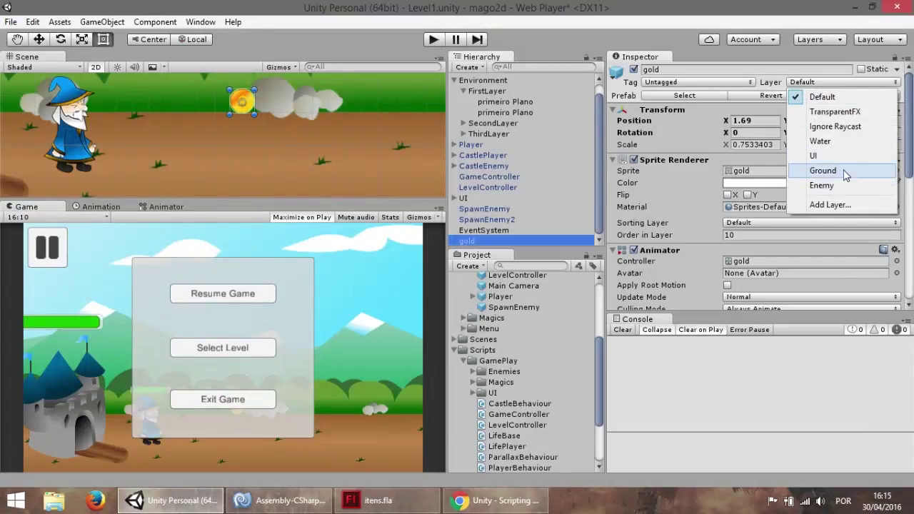
{"action": "left_click", "coordinate": [684, 83]}
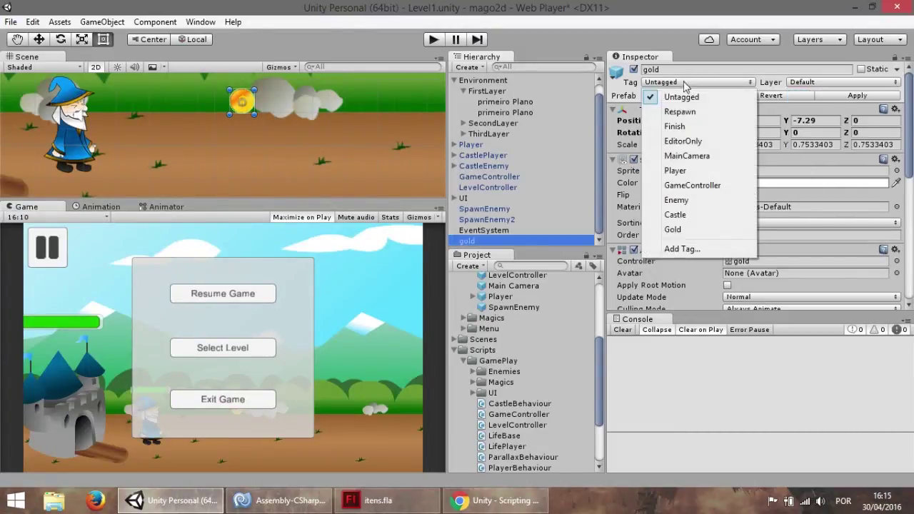
{"action": "left_click", "coordinate": [685, 229]}
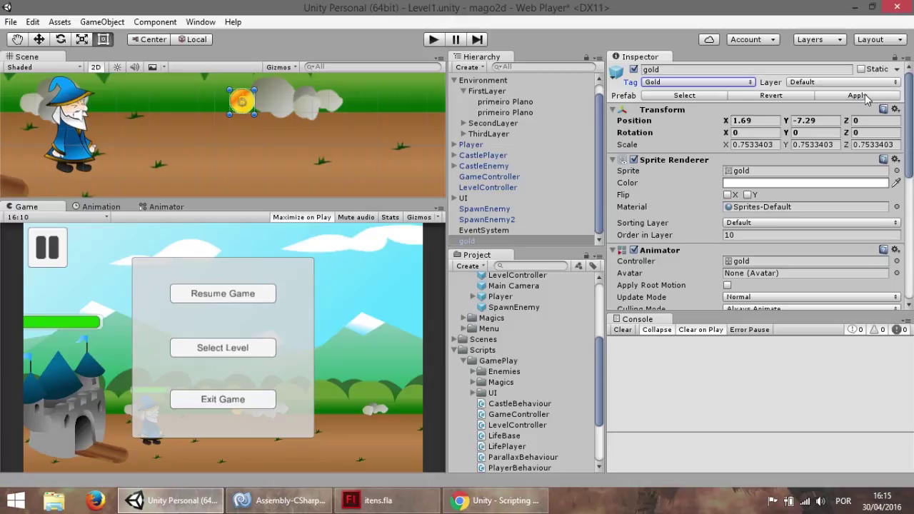
Test-play Level1, make the wizard jump, then stop the game
{"action": "left_click", "coordinate": [433, 39]}
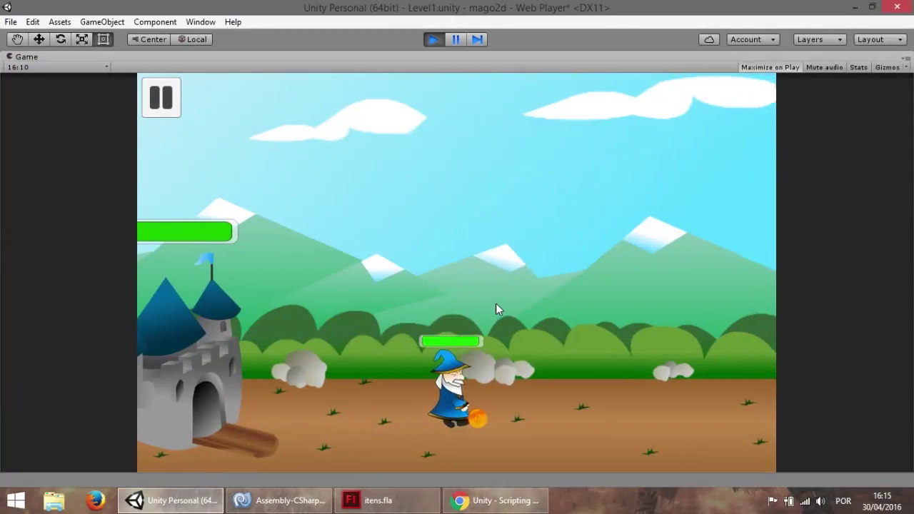
{"action": "left_click", "coordinate": [495, 303]}
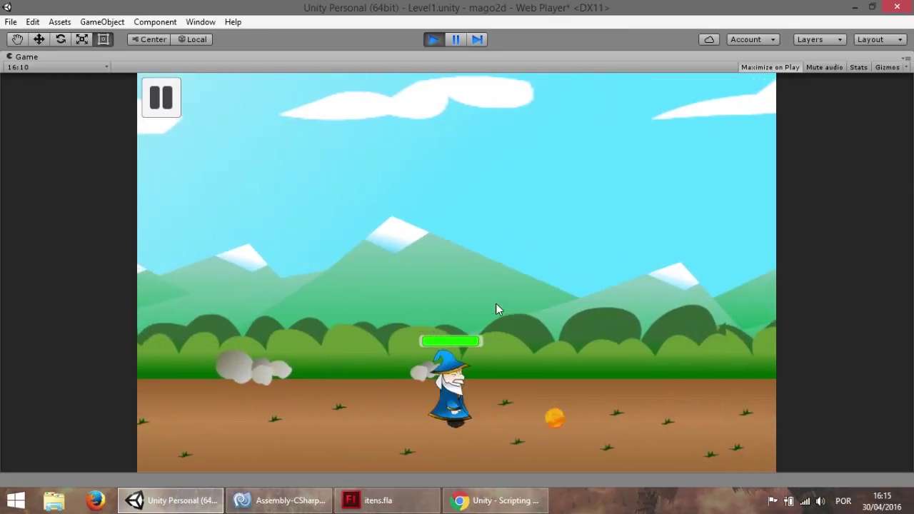
{"action": "left_click", "coordinate": [495, 303]}
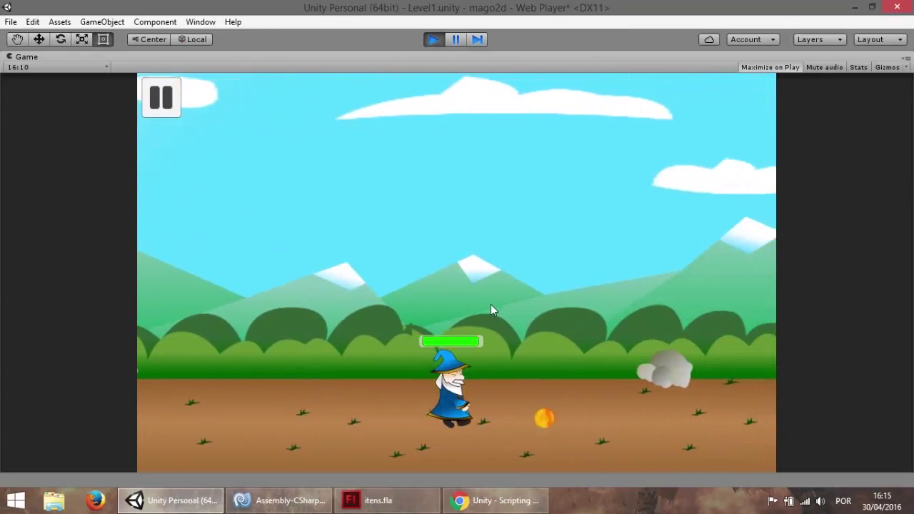
{"action": "left_click", "coordinate": [434, 39]}
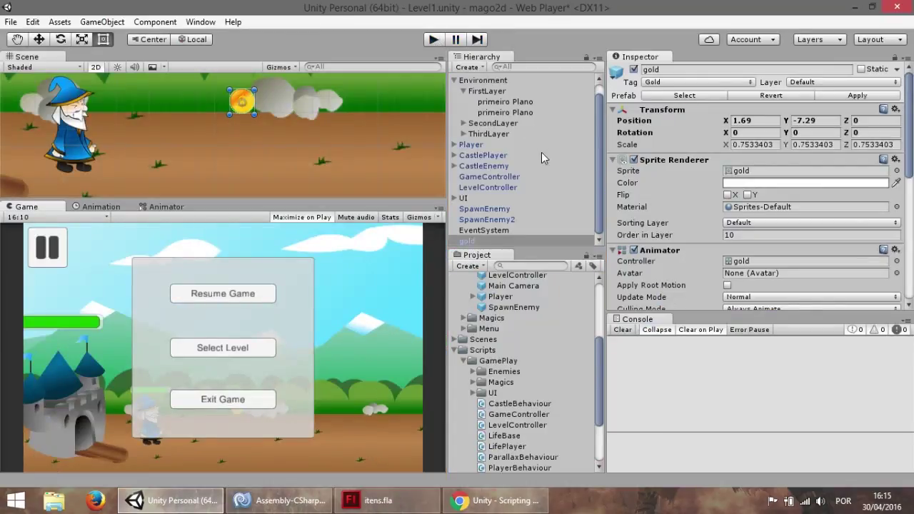
Switch the OnCollisionEnter2D documentation example to C# and review its tag check lines
{"action": "scroll", "coordinate": [889, 250], "scroll_direction": "down", "scroll_amount": 5}
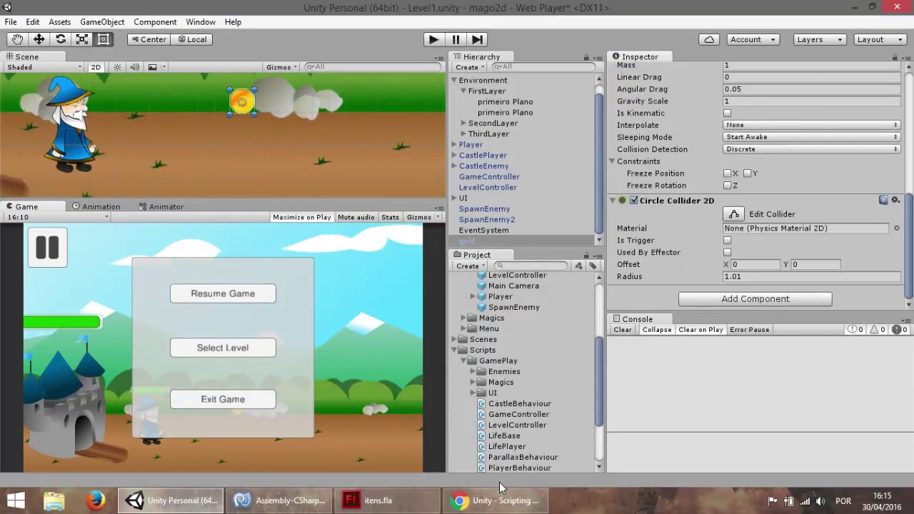
{"action": "left_click", "coordinate": [526, 508]}
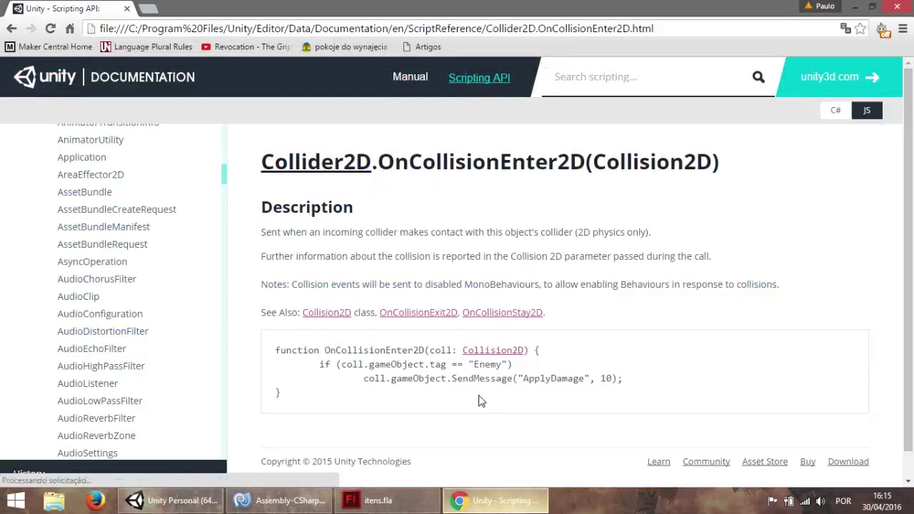
{"action": "left_click_drag", "start_coordinate": [325, 350], "coordinate": [420, 350]}
{"action": "left_click", "coordinate": [418, 350]}
{"action": "left_click", "coordinate": [836, 110]}
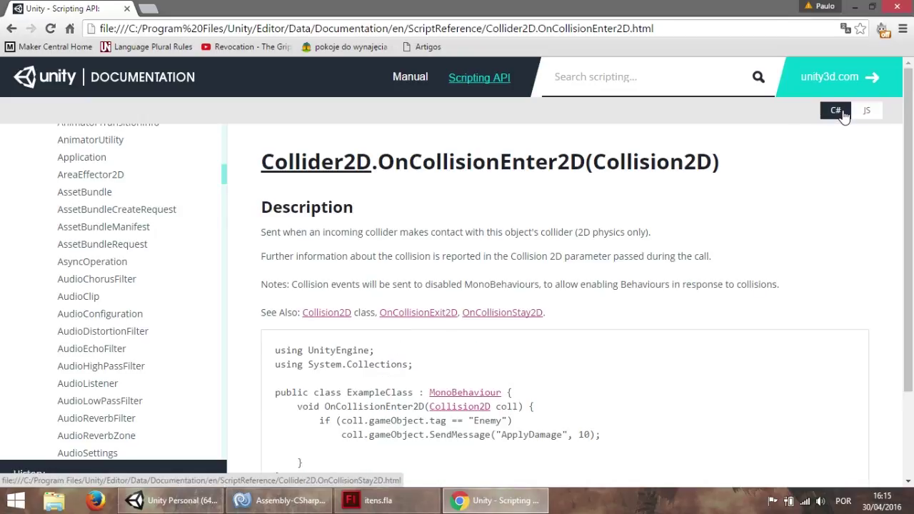
{"action": "scroll", "coordinate": [397, 396], "scroll_direction": "down", "scroll_amount": 2}
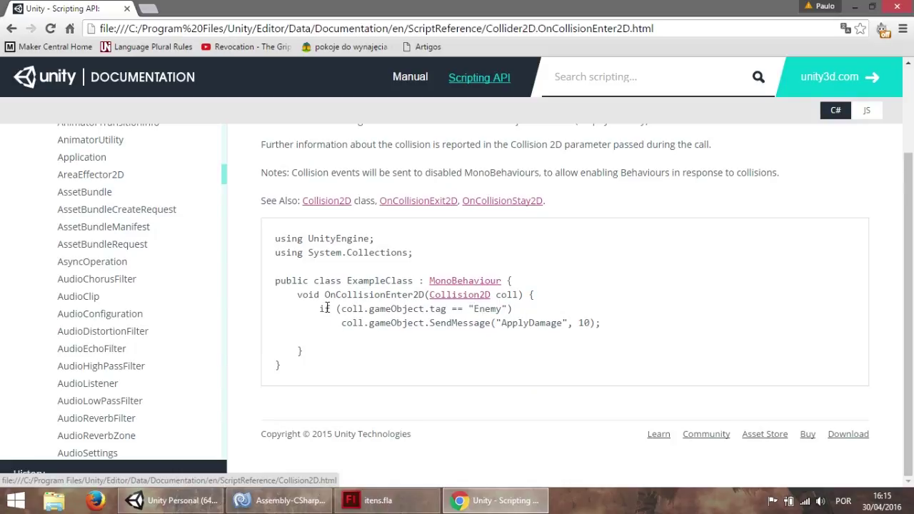
{"action": "mouse_move", "coordinate": [341, 309]}
{"action": "left_mouse_down"}
{"action": "mouse_move", "coordinate": [573, 310]}
{"action": "mouse_move", "coordinate": [368, 325]}
{"action": "left_mouse_up"}
{"action": "left_click", "coordinate": [171, 500]}
Select the handler name on line 146 and copy OnCollisionEnter2D from the documentation example
{"action": "left_click", "coordinate": [282, 500]}
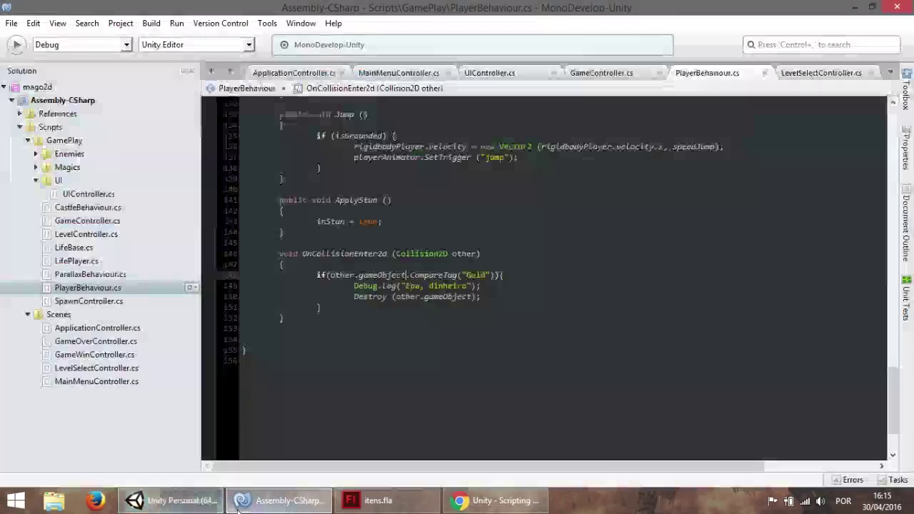
{"action": "left_click", "coordinate": [298, 254]}
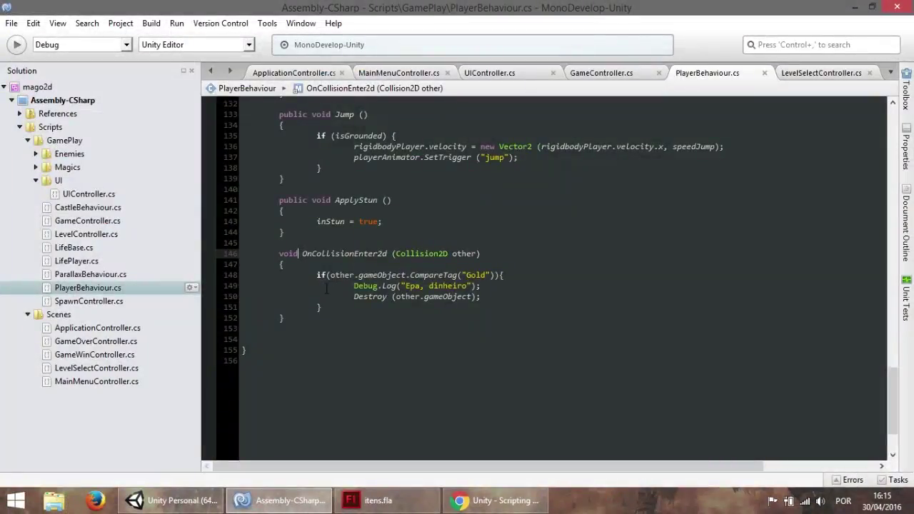
{"action": "left_click", "coordinate": [163, 503]}
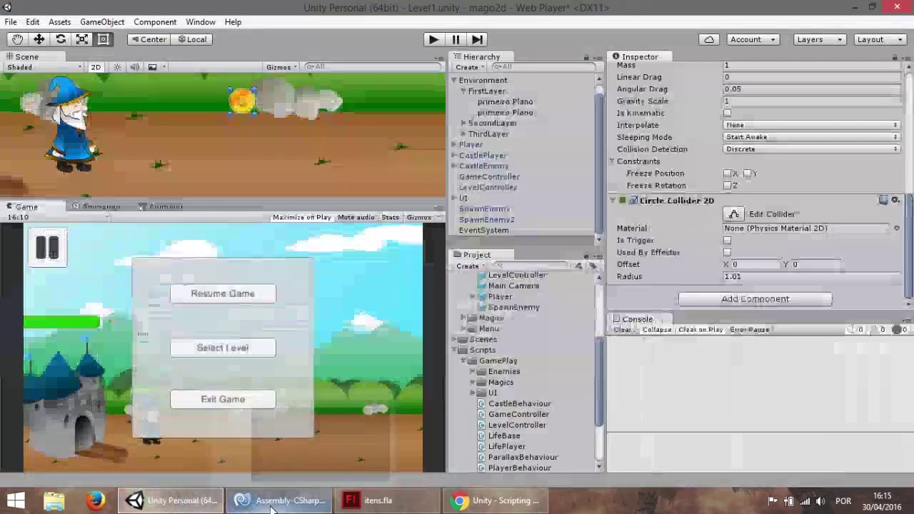
{"action": "left_click", "coordinate": [495, 501]}
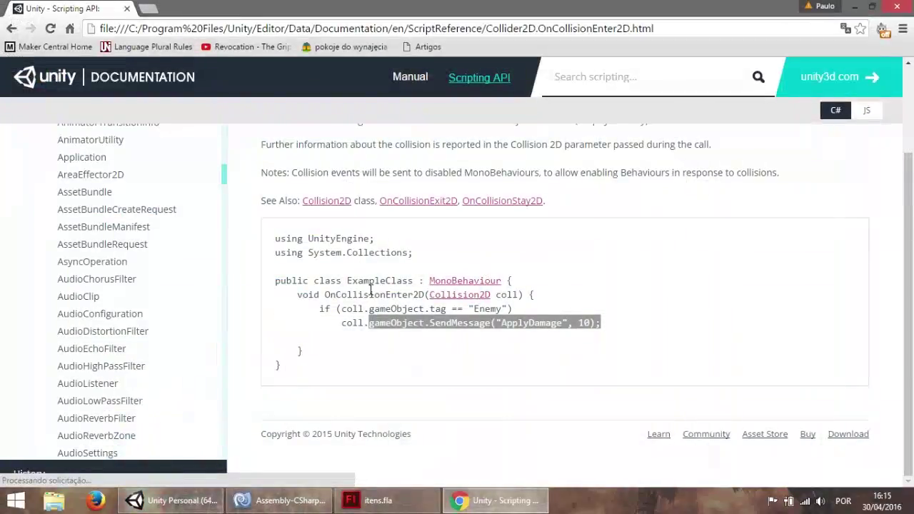
{"action": "double_click", "coordinate": [371, 293]}
{"action": "left_click", "coordinate": [282, 501]}
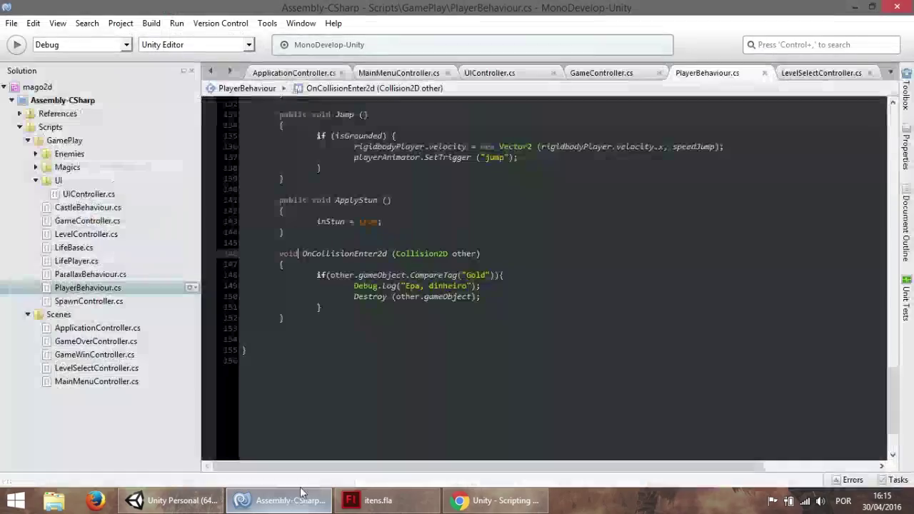
{"action": "double_click", "coordinate": [356, 253]}
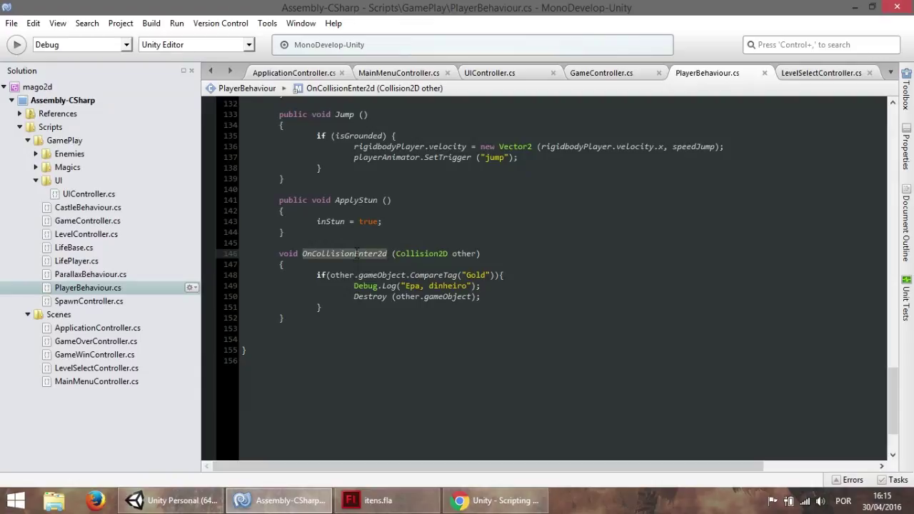
{"action": "left_click", "coordinate": [495, 500]}
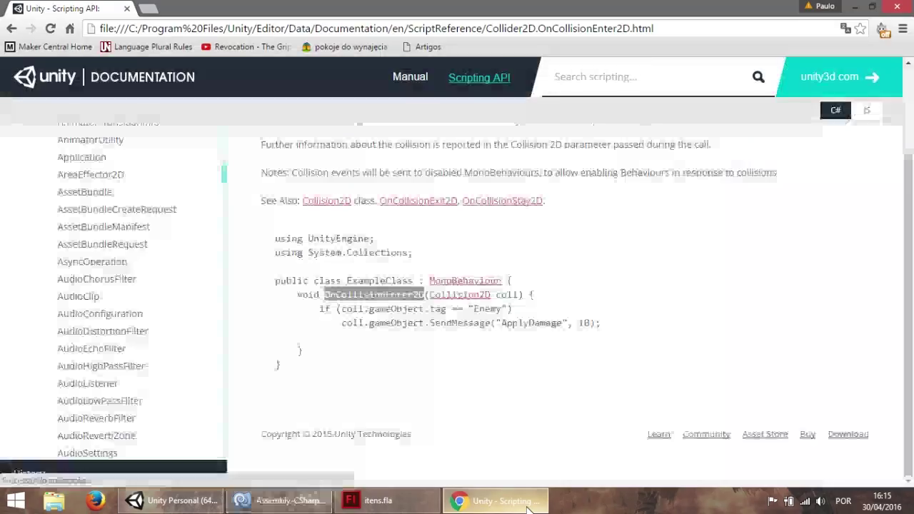
{"action": "right_click", "coordinate": [406, 299]}
{"action": "left_click", "coordinate": [430, 305]}
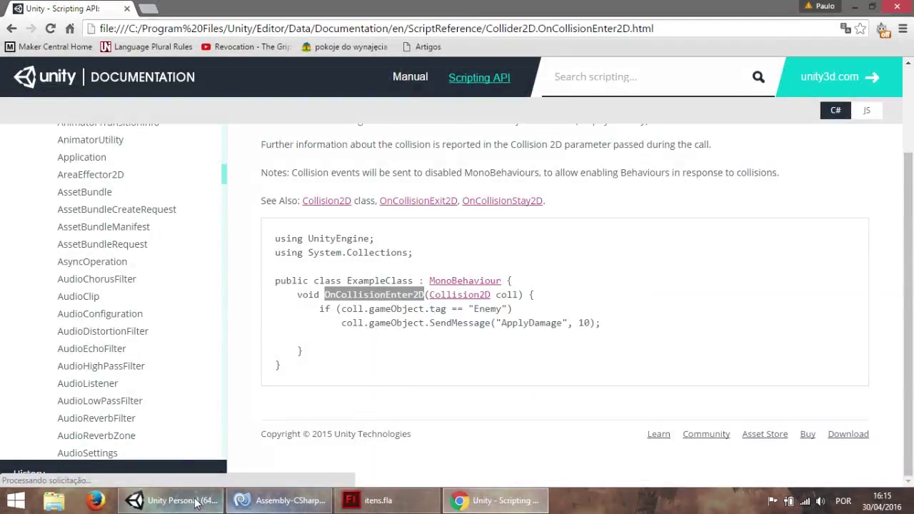
Rename the handler on line 146 from OnCollisionEnter2d to OnCollisionEnter2D
{"action": "left_click", "coordinate": [171, 501]}
{"action": "left_click", "coordinate": [279, 501]}
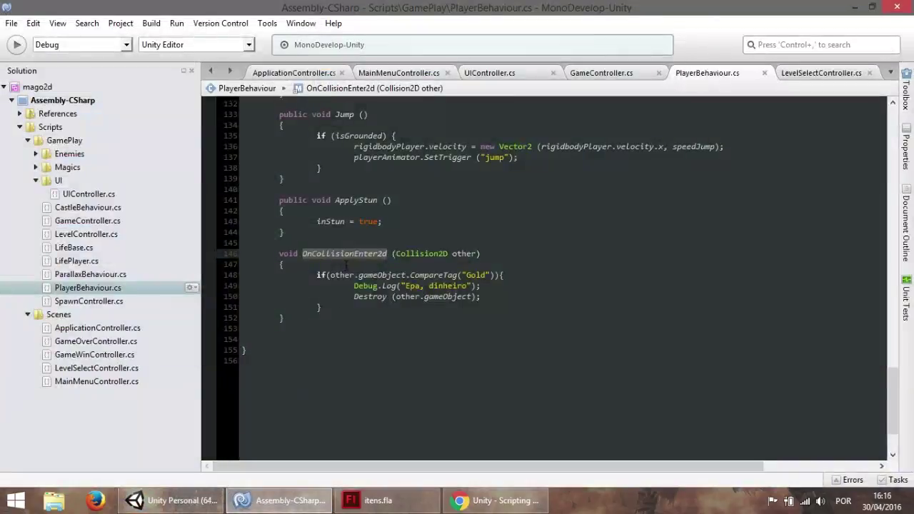
{"action": "left_click", "coordinate": [386, 254]}
{"action": "key", "text": "BackSpace"}
{"action": "type", "text": "D"}
{"action": "key", "text": "BackSpace"}
{"action": "type", "text": "D"}
Copy the OnCollisionEnter2D name again, check it against the code, then minimize the documentation
{"action": "left_click", "coordinate": [493, 501]}
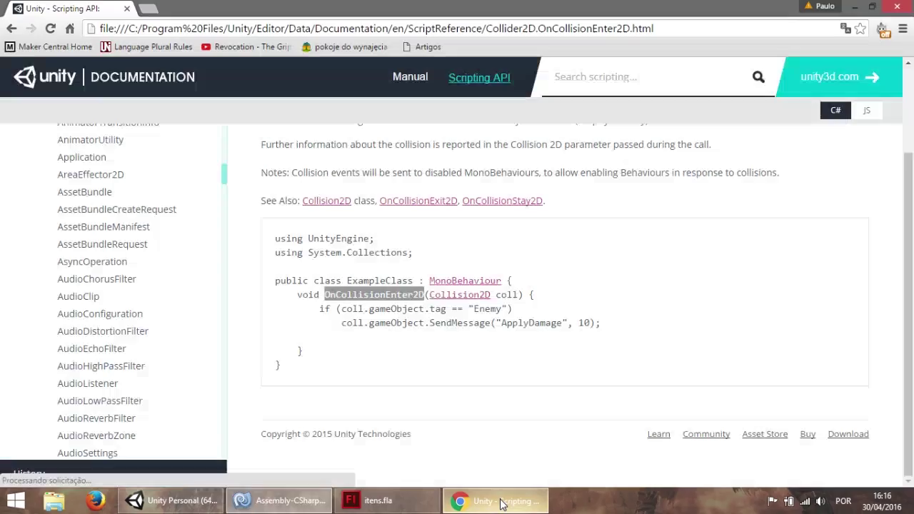
{"action": "right_click", "coordinate": [398, 297]}
{"action": "left_click", "coordinate": [423, 303]}
{"action": "left_click", "coordinate": [280, 500]}
{"action": "double_click", "coordinate": [330, 255]}
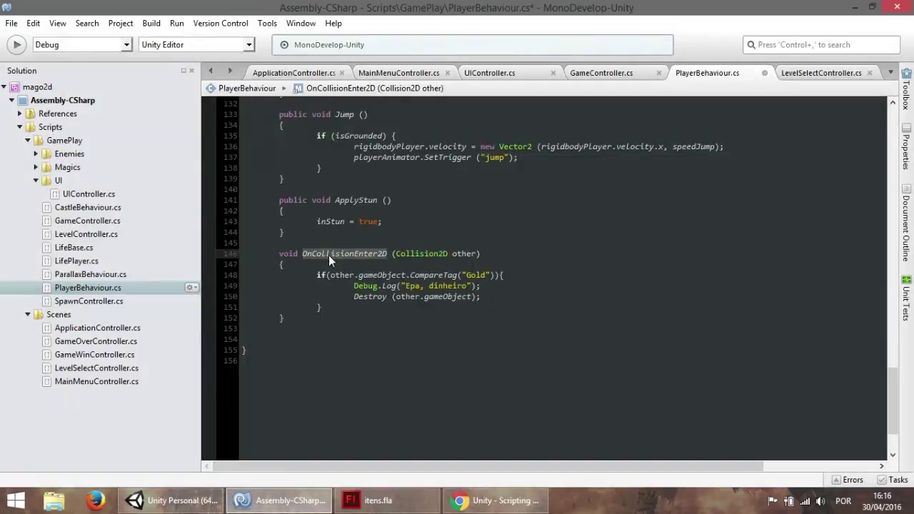
{"action": "right_click", "coordinate": [329, 255]}
{"action": "left_click", "coordinate": [391, 373]}
{"action": "key", "text": "Up"}
{"action": "key", "text": "Up"}
{"action": "left_click", "coordinate": [460, 502]}
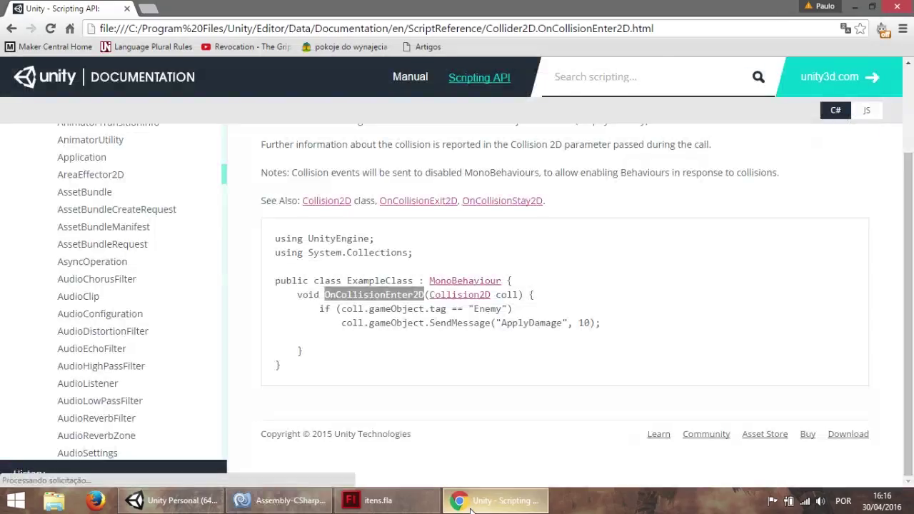
{"action": "left_click", "coordinate": [470, 504]}
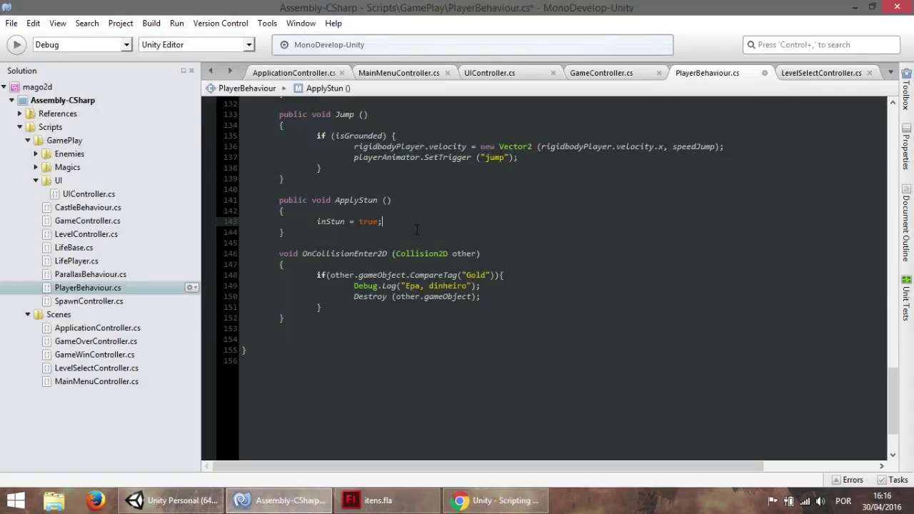
{"action": "left_click", "coordinate": [178, 504]}
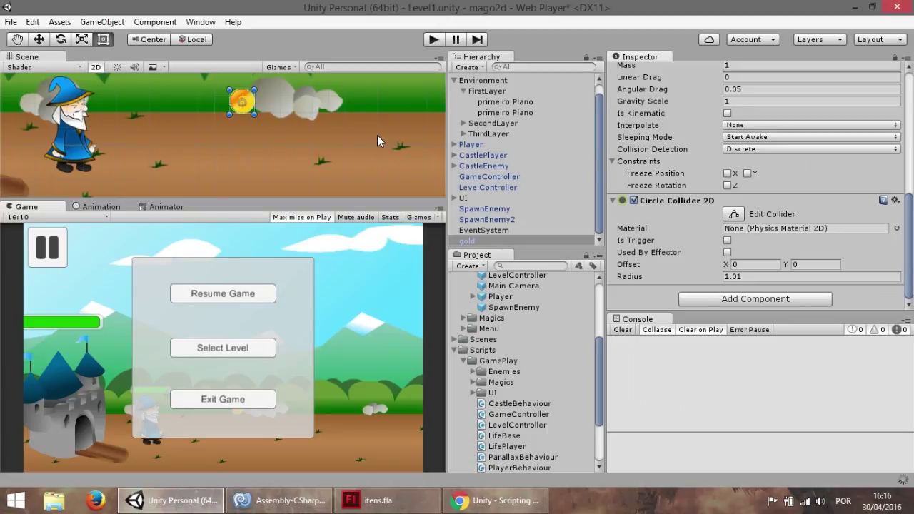
Test-play the level, jumping the wizard three times into the coin, then stop and select UI
{"action": "left_click", "coordinate": [434, 41]}
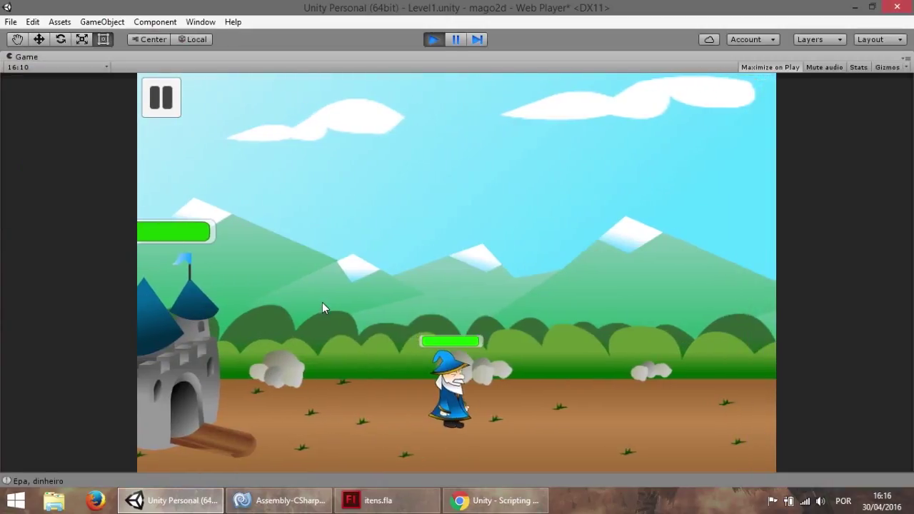
{"action": "key", "text": "space"}
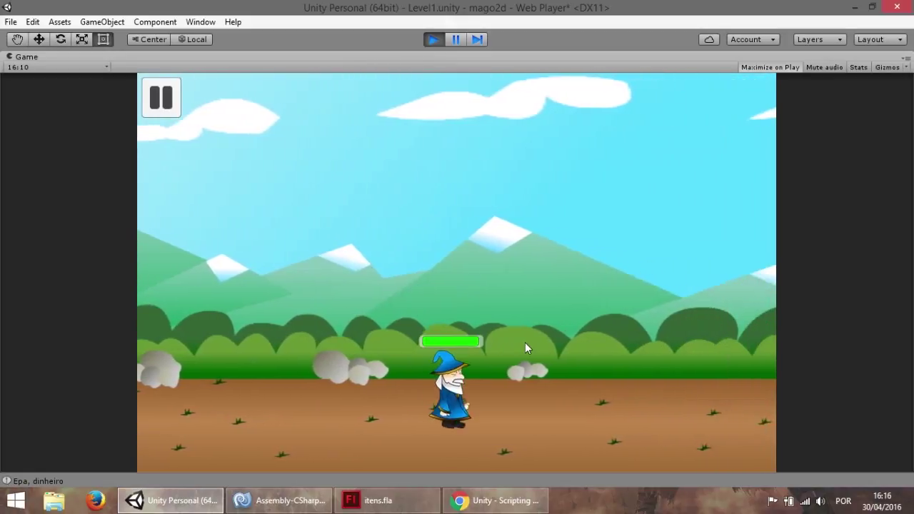
{"action": "key", "text": "space"}
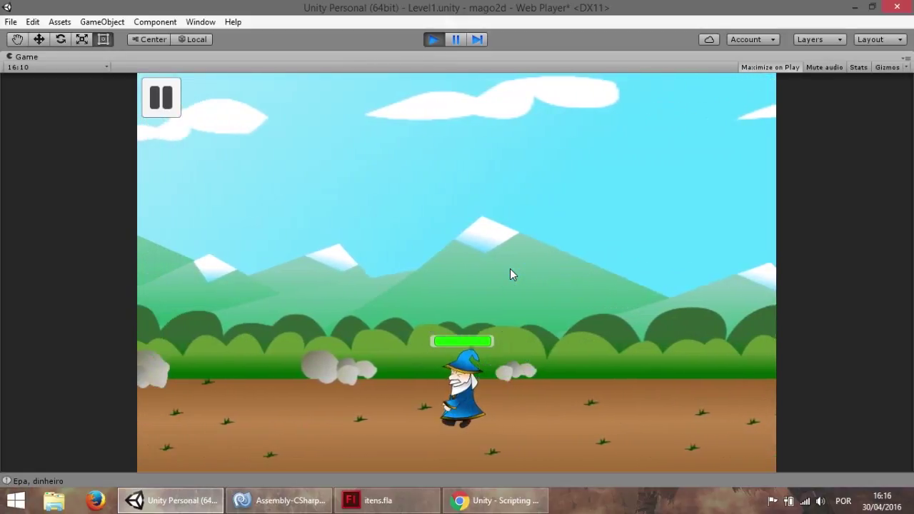
{"action": "key", "text": "space"}
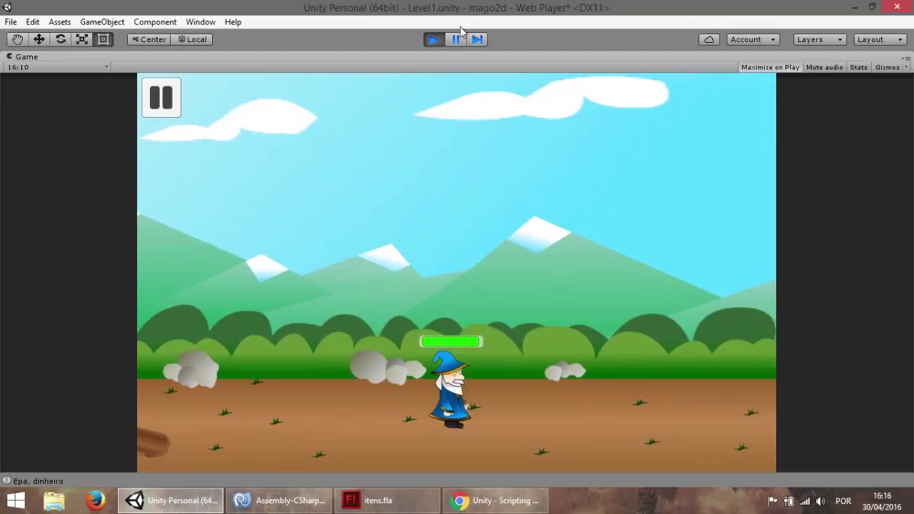
{"action": "left_click", "coordinate": [438, 39]}
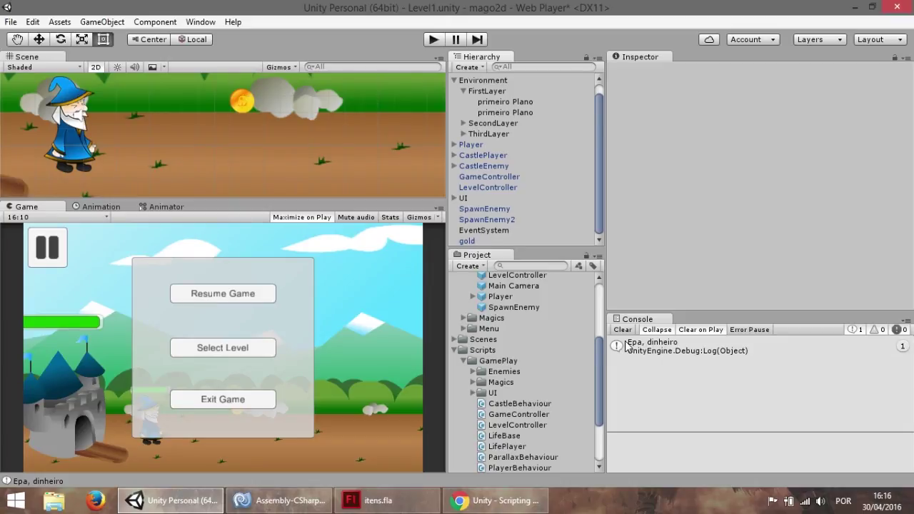
{"action": "left_click", "coordinate": [504, 198]}
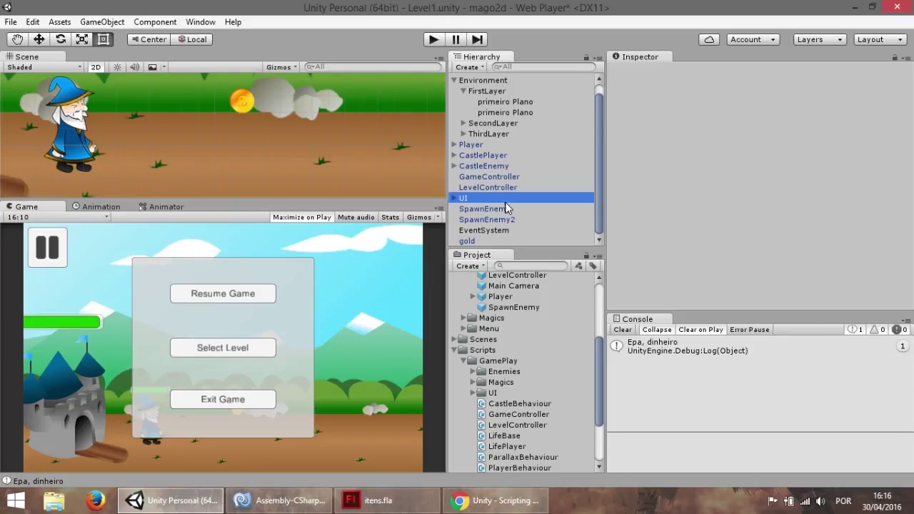